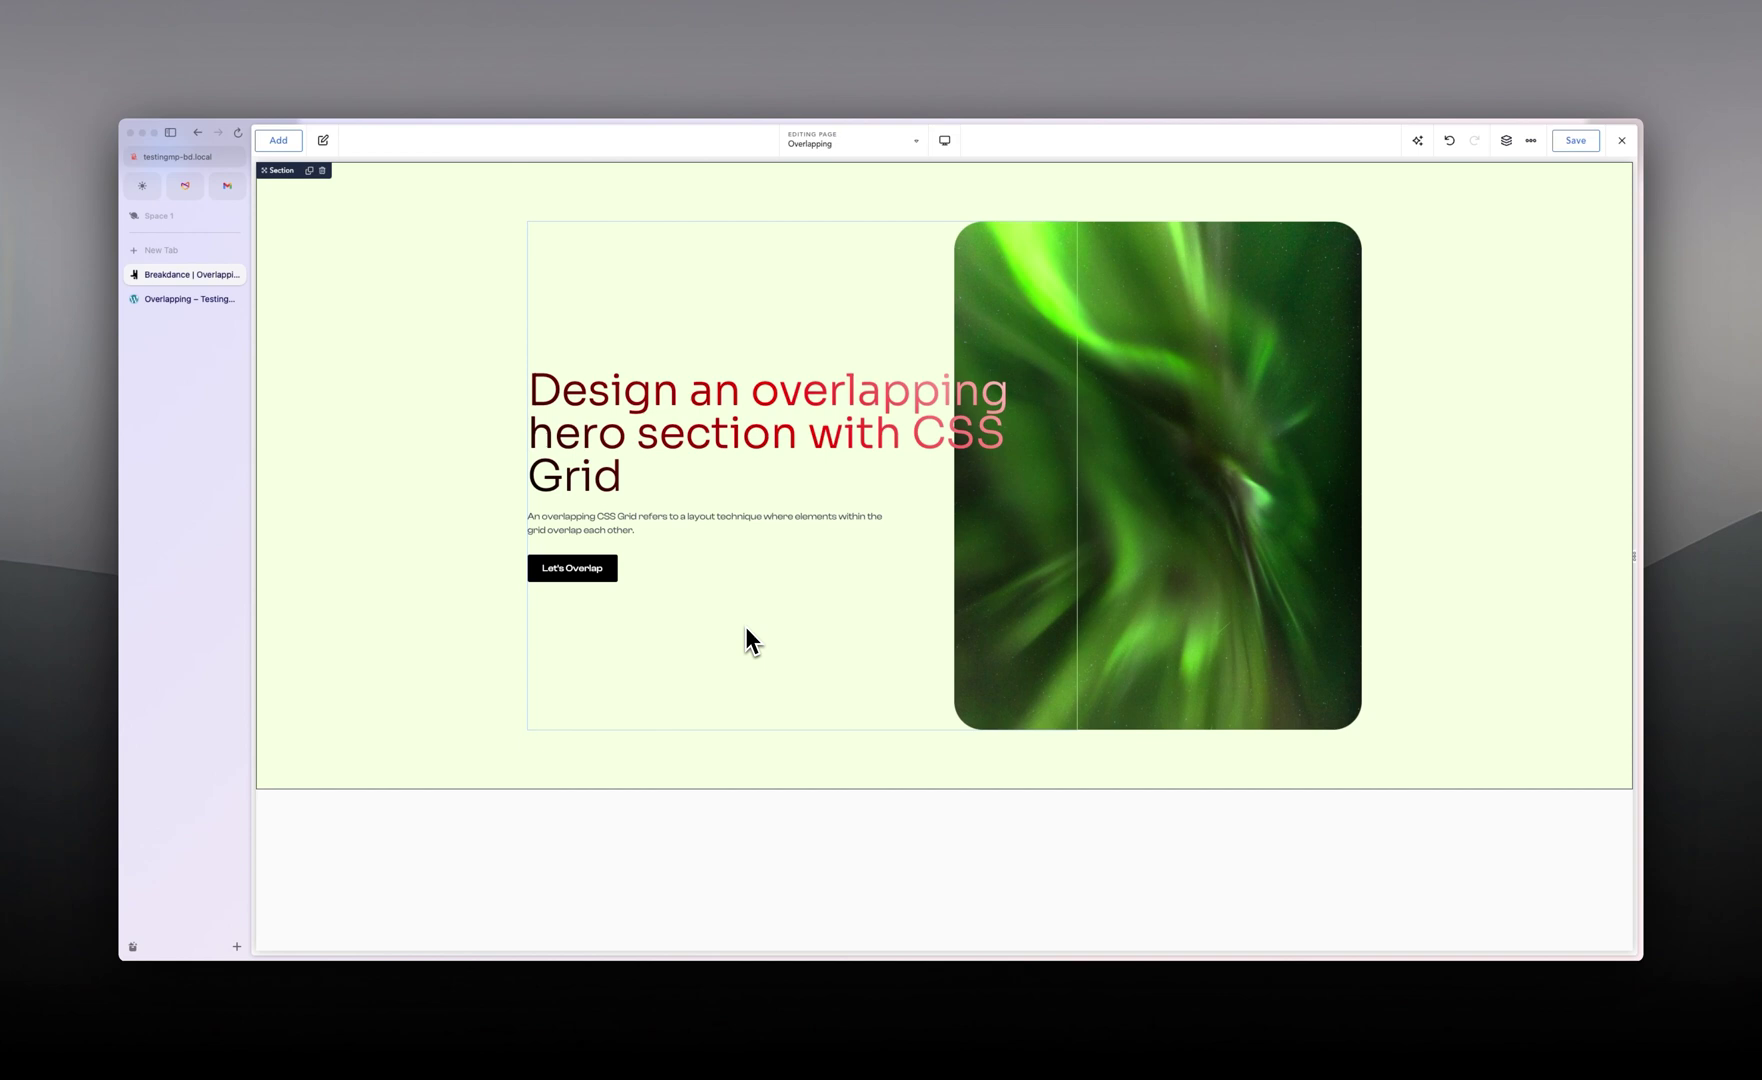
# Bring up the Figma hero mockup and inspect the text frame's auto layout and the 720×898 aurora image card.
pyautogui.moveTo(1003, 975)
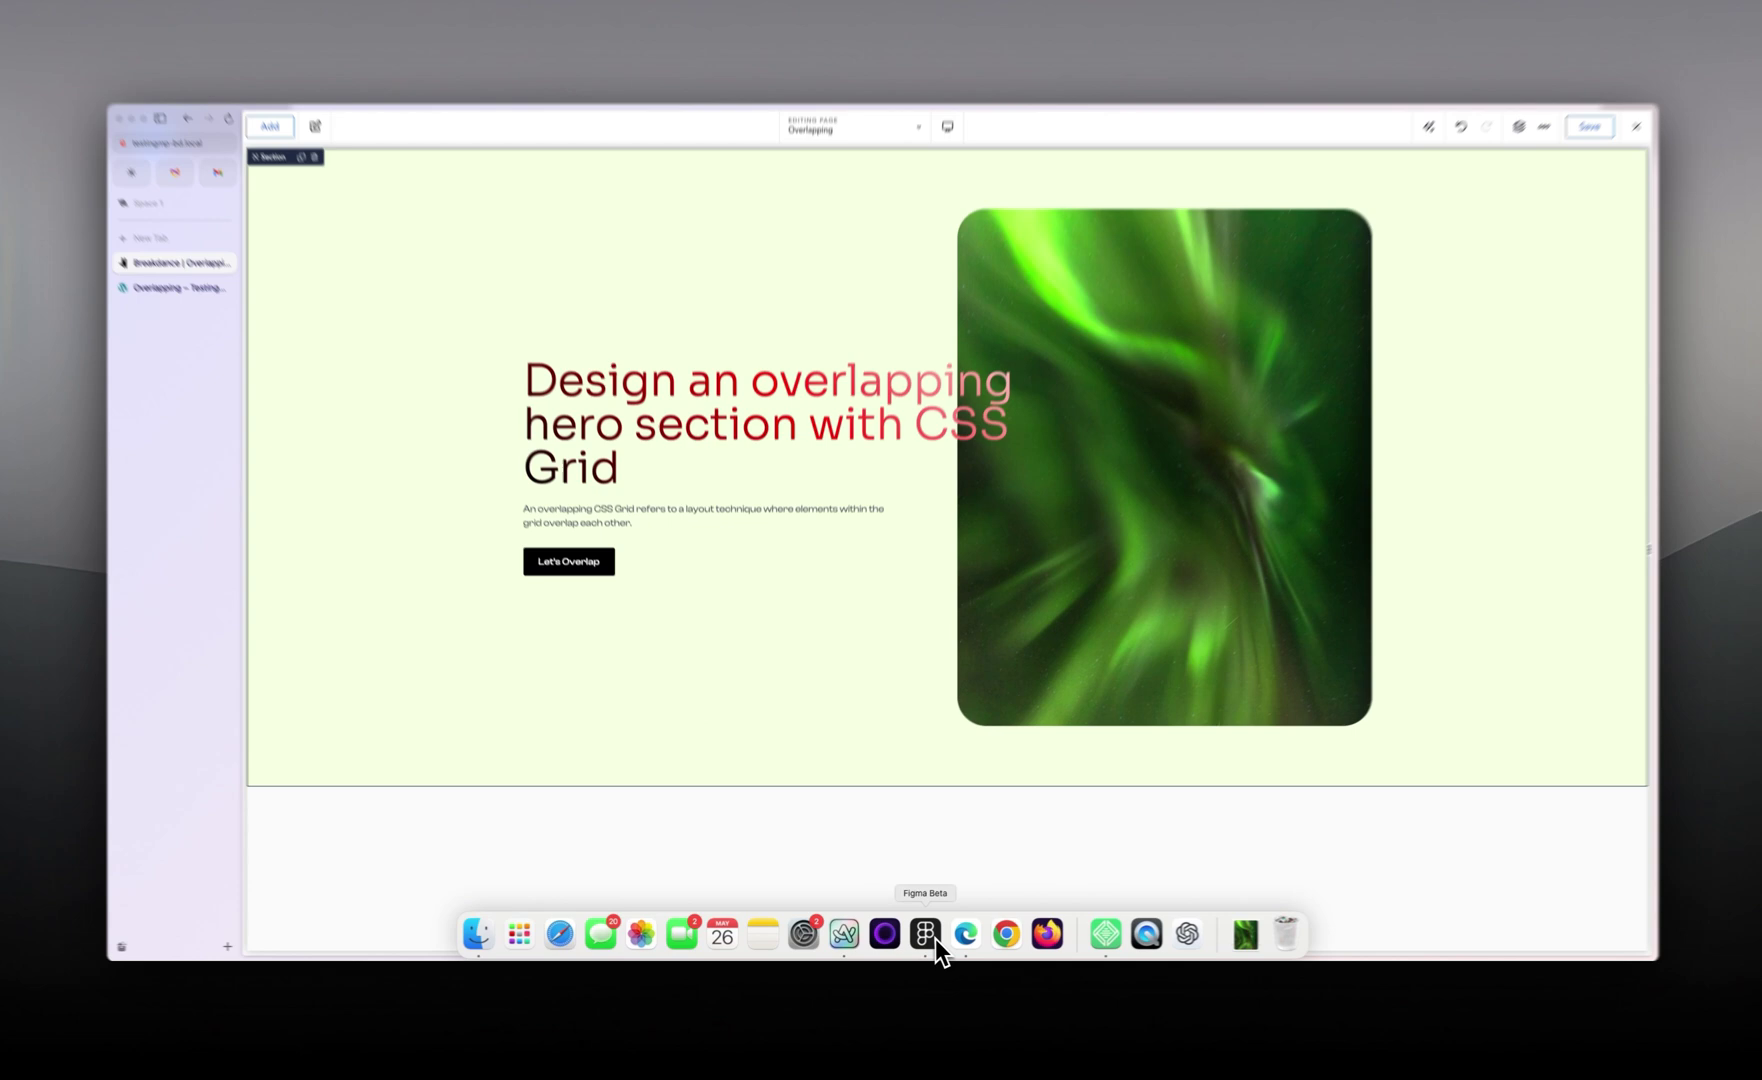
pyautogui.click(933, 935)
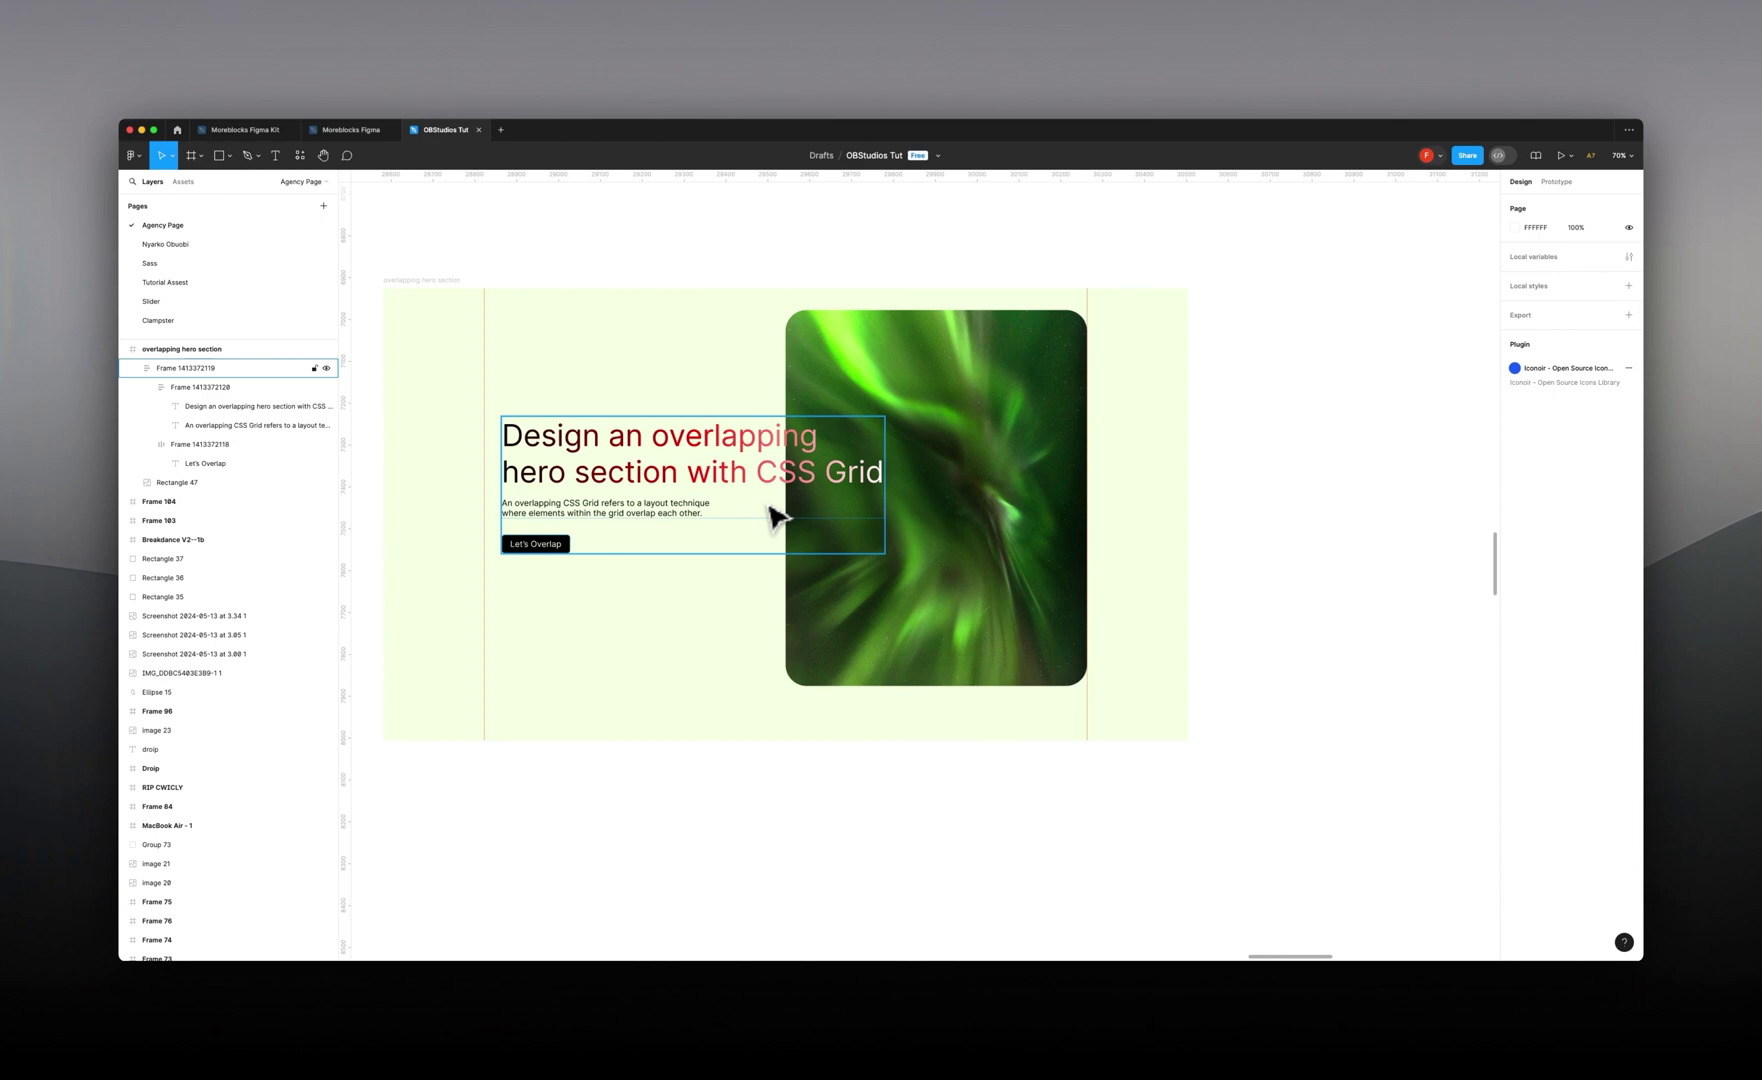
pyautogui.click(660, 538)
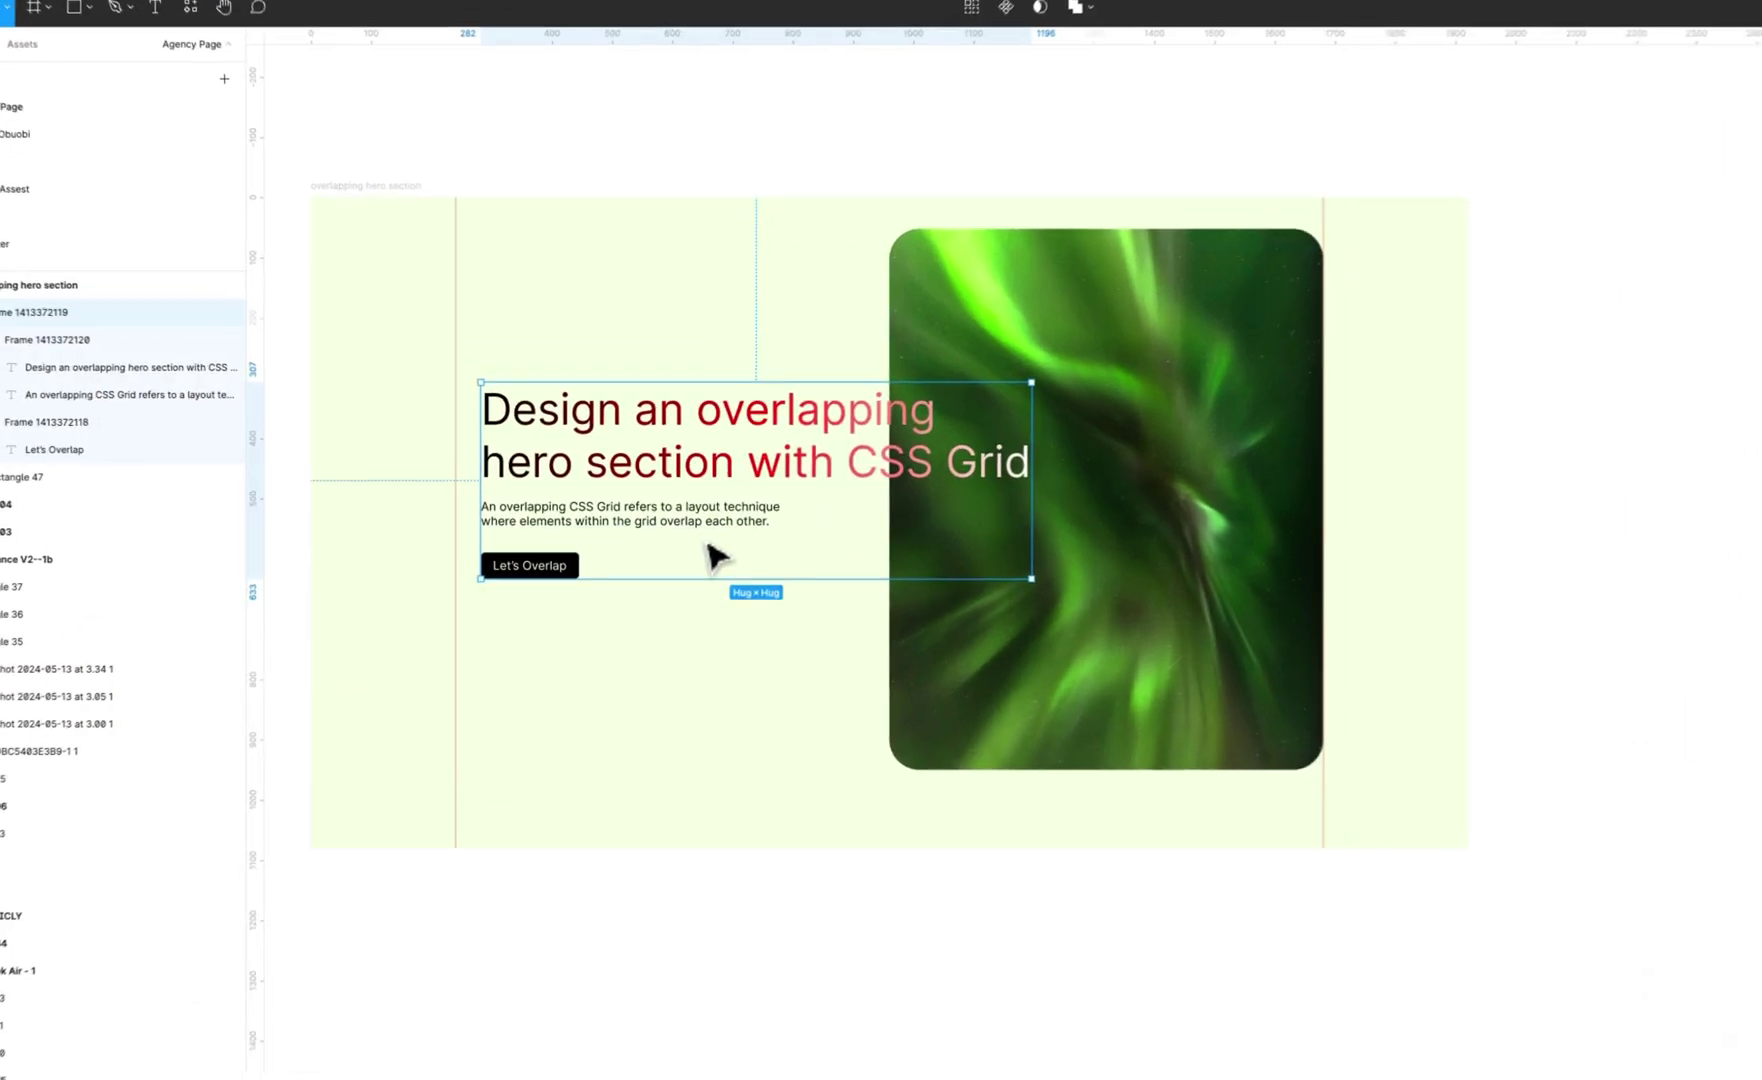
pyautogui.click(759, 671)
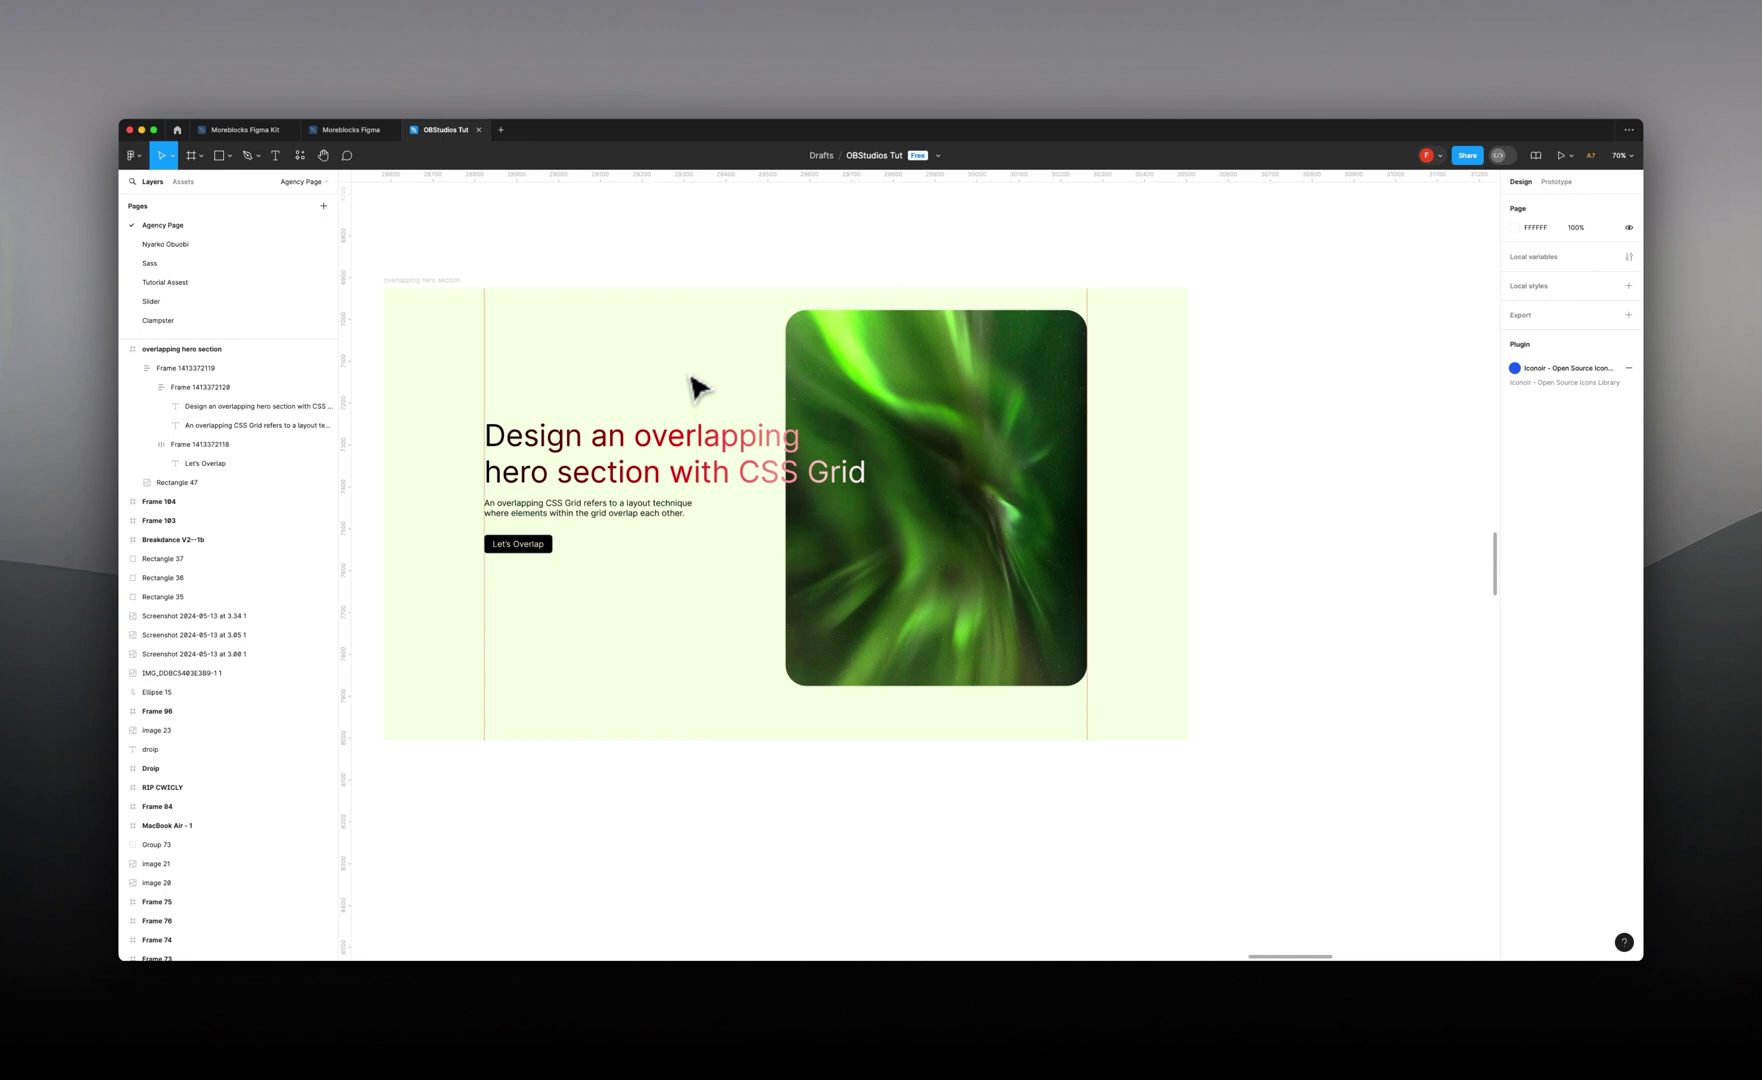
pyautogui.click(688, 437)
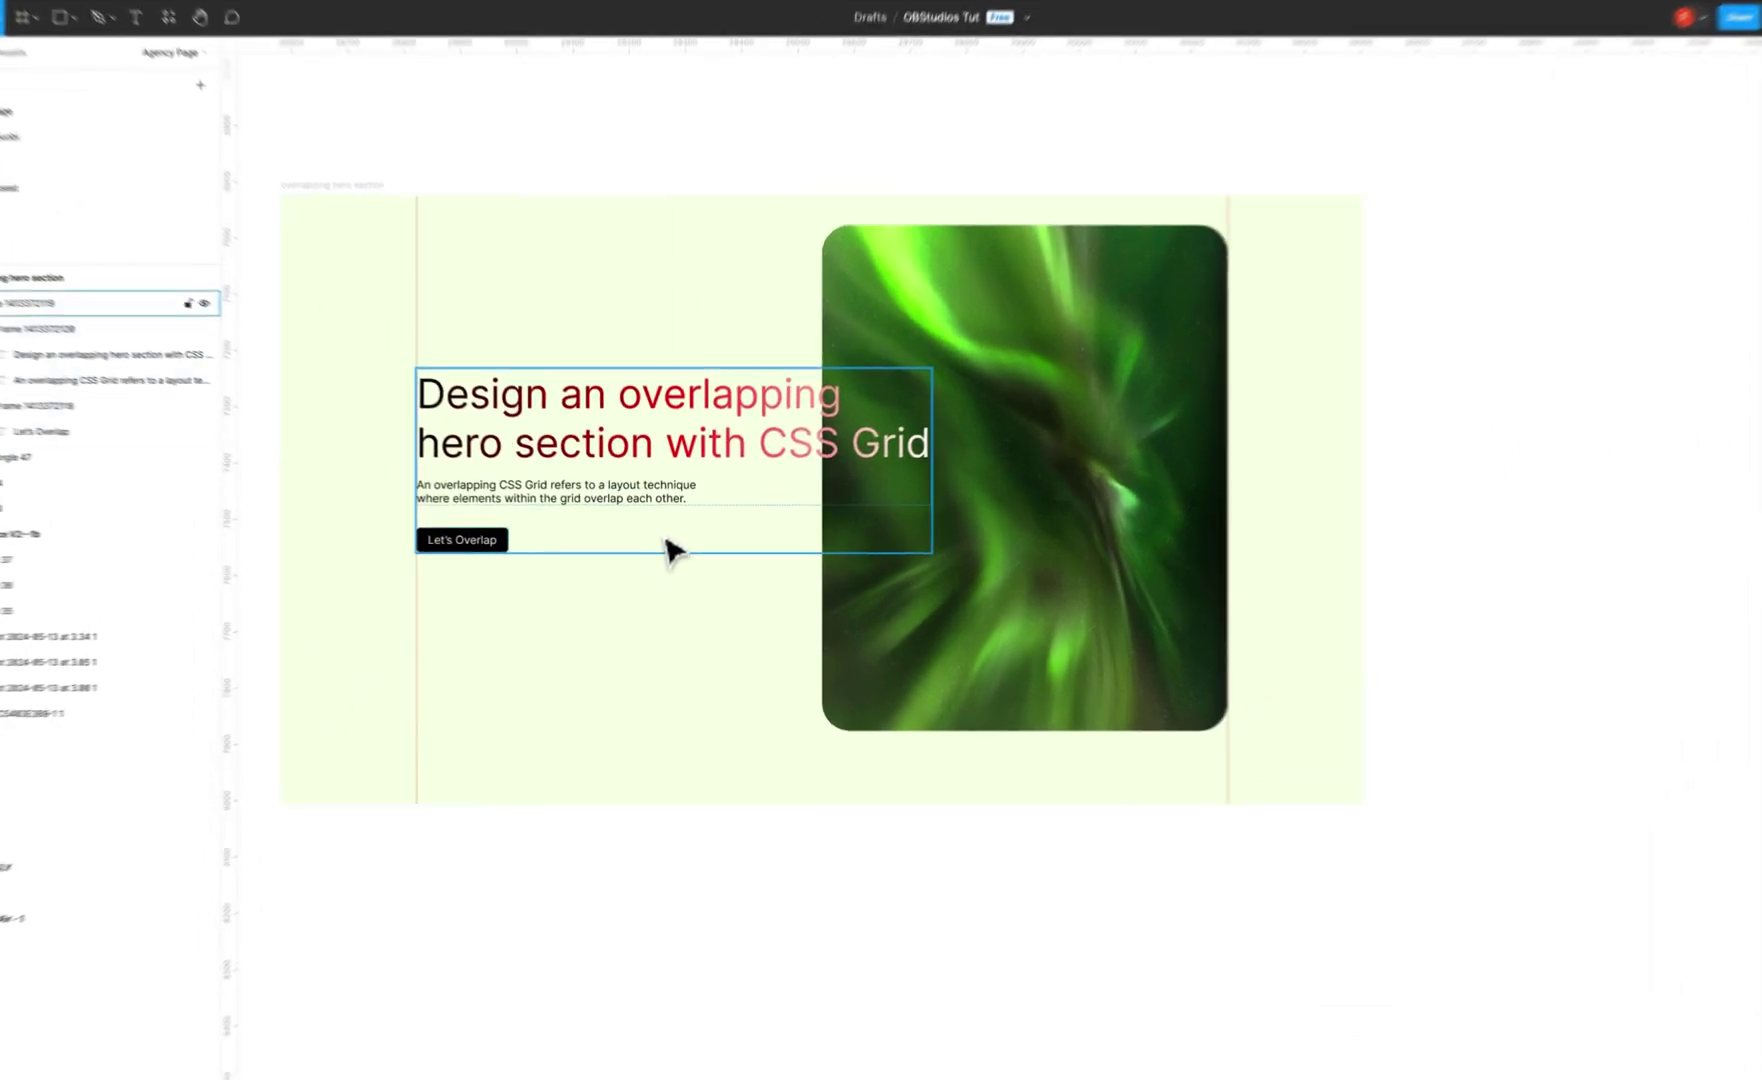
pyautogui.click(980, 609)
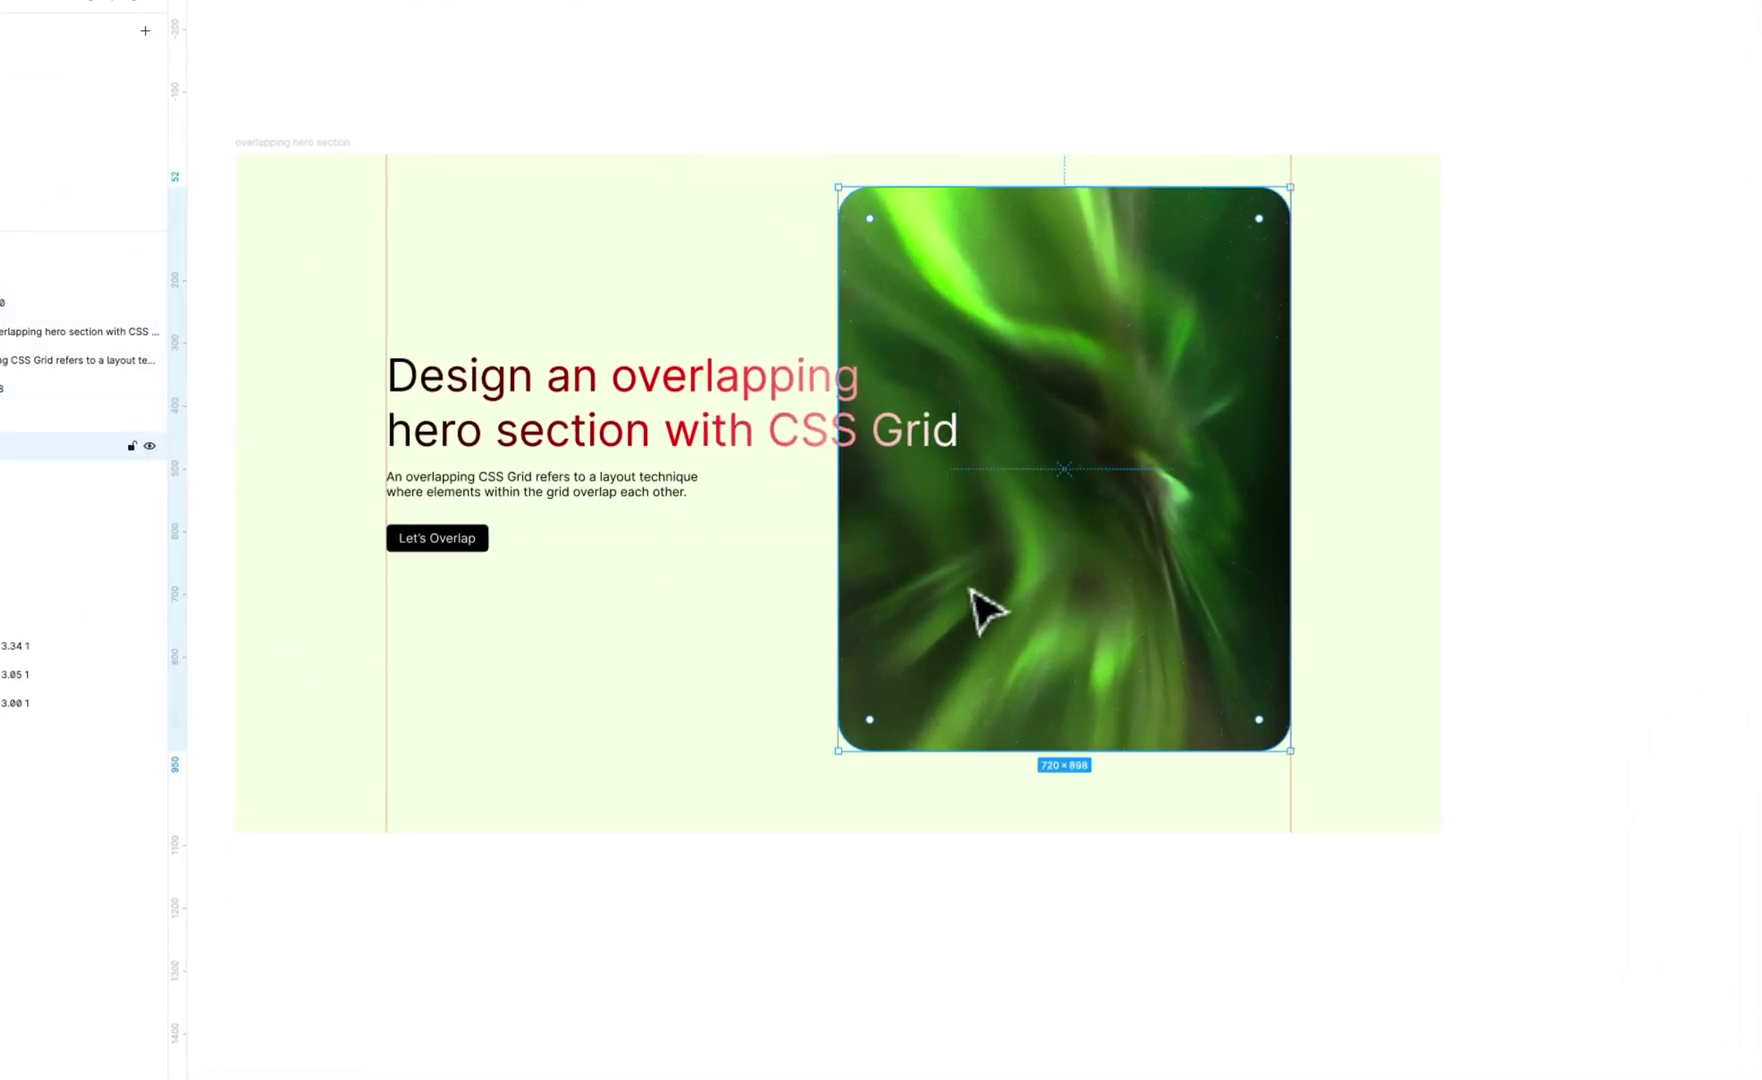
pyautogui.click(645, 540)
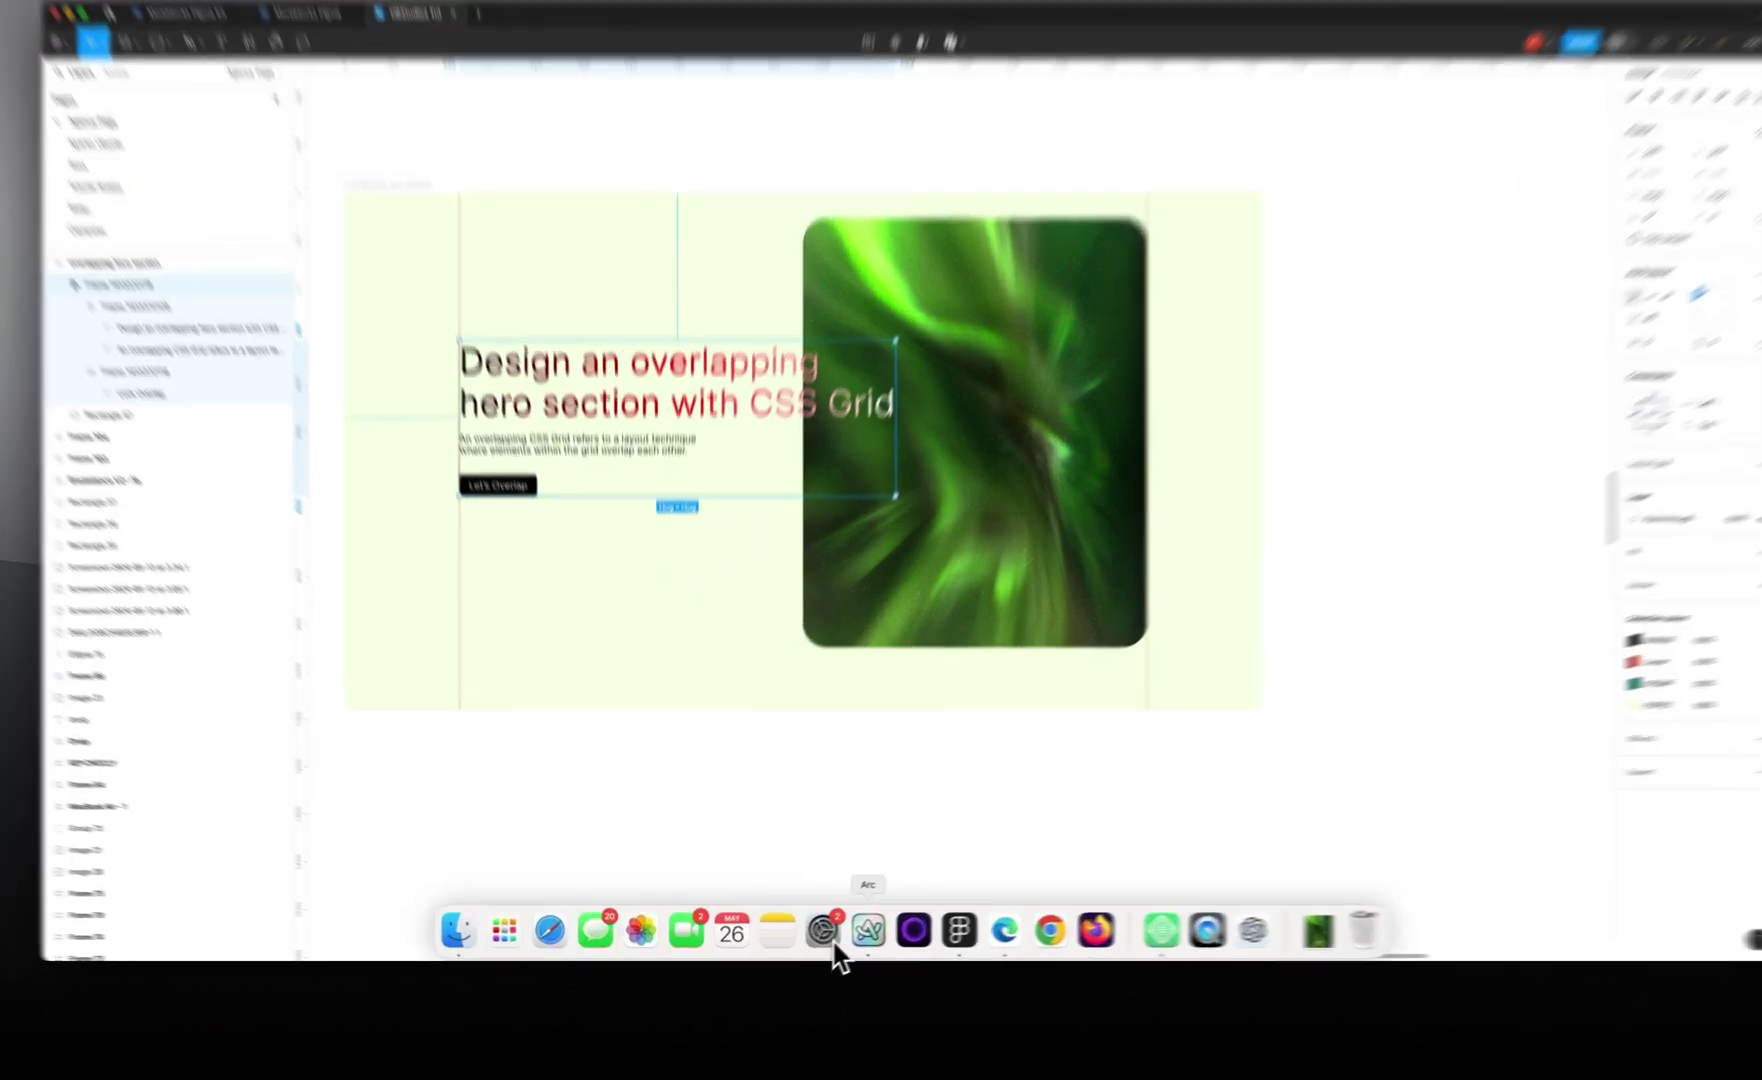
# In Breakdance, preview the page at Tablet Landscape, Tablet Portrait, Phone Landscape and Phone Portrait widths.
pyautogui.click(830, 955)
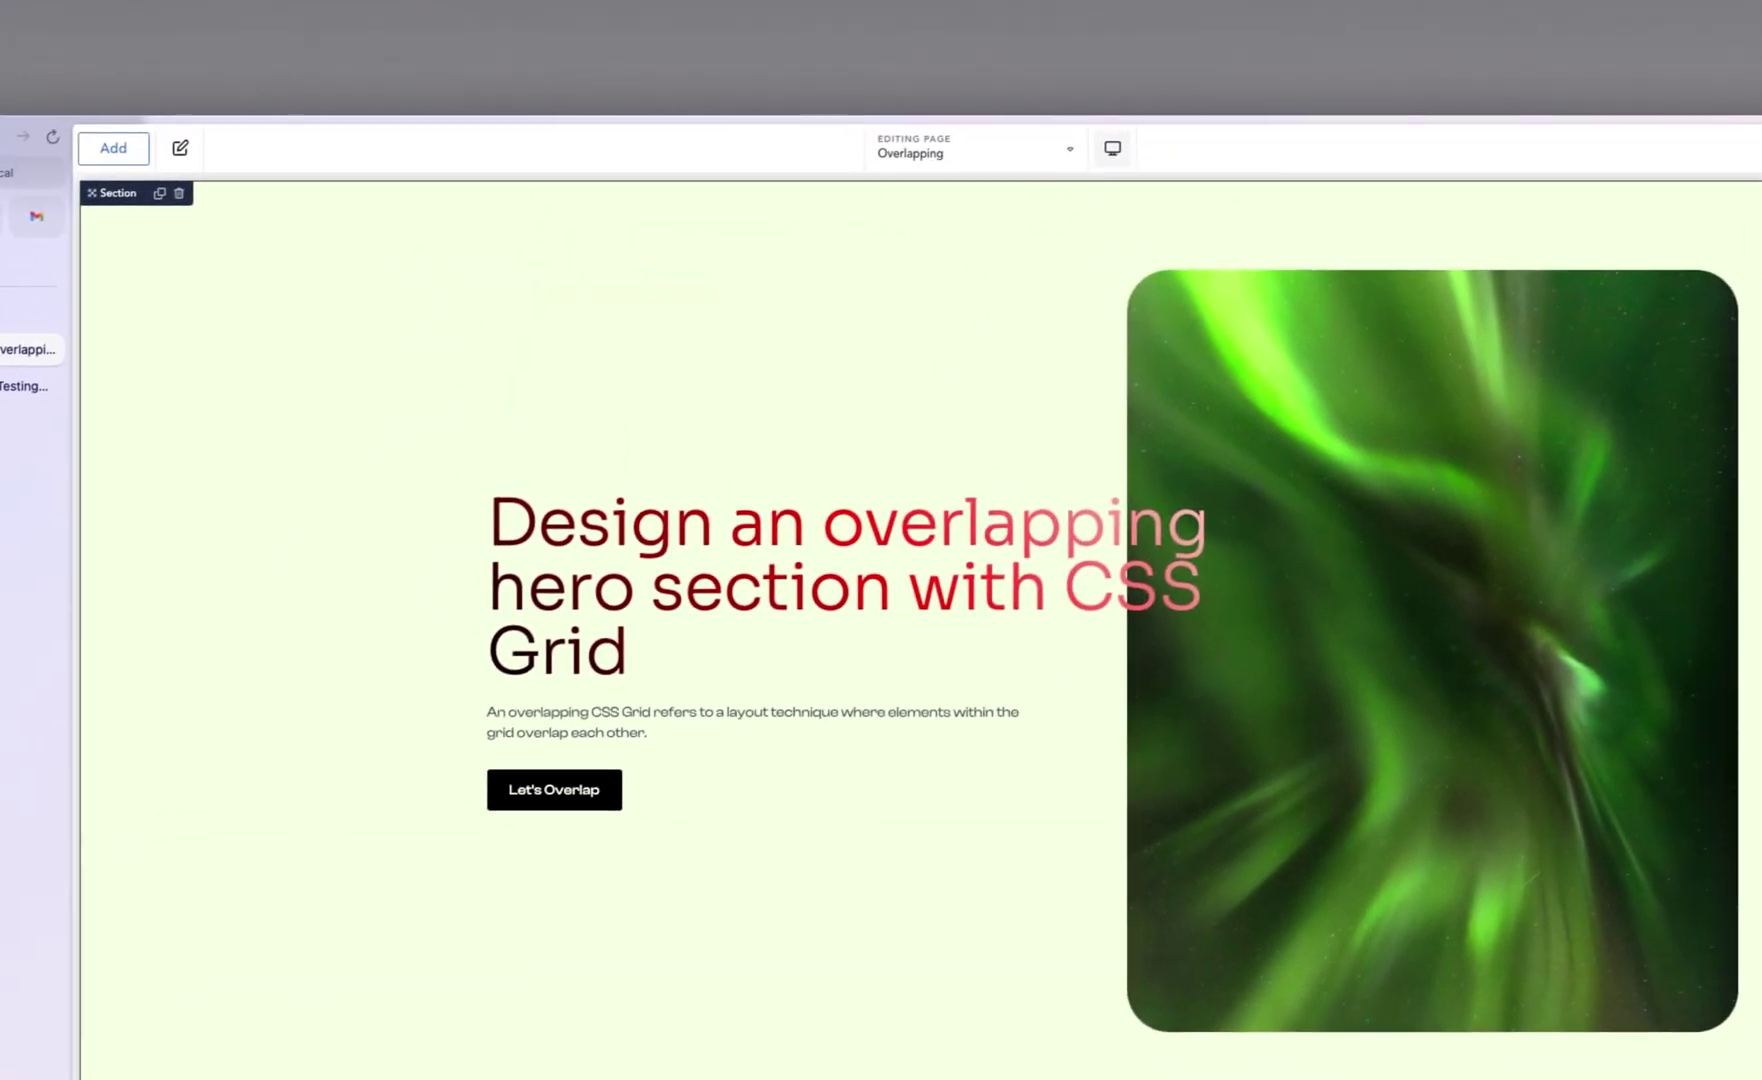
pyautogui.click(1219, 125)
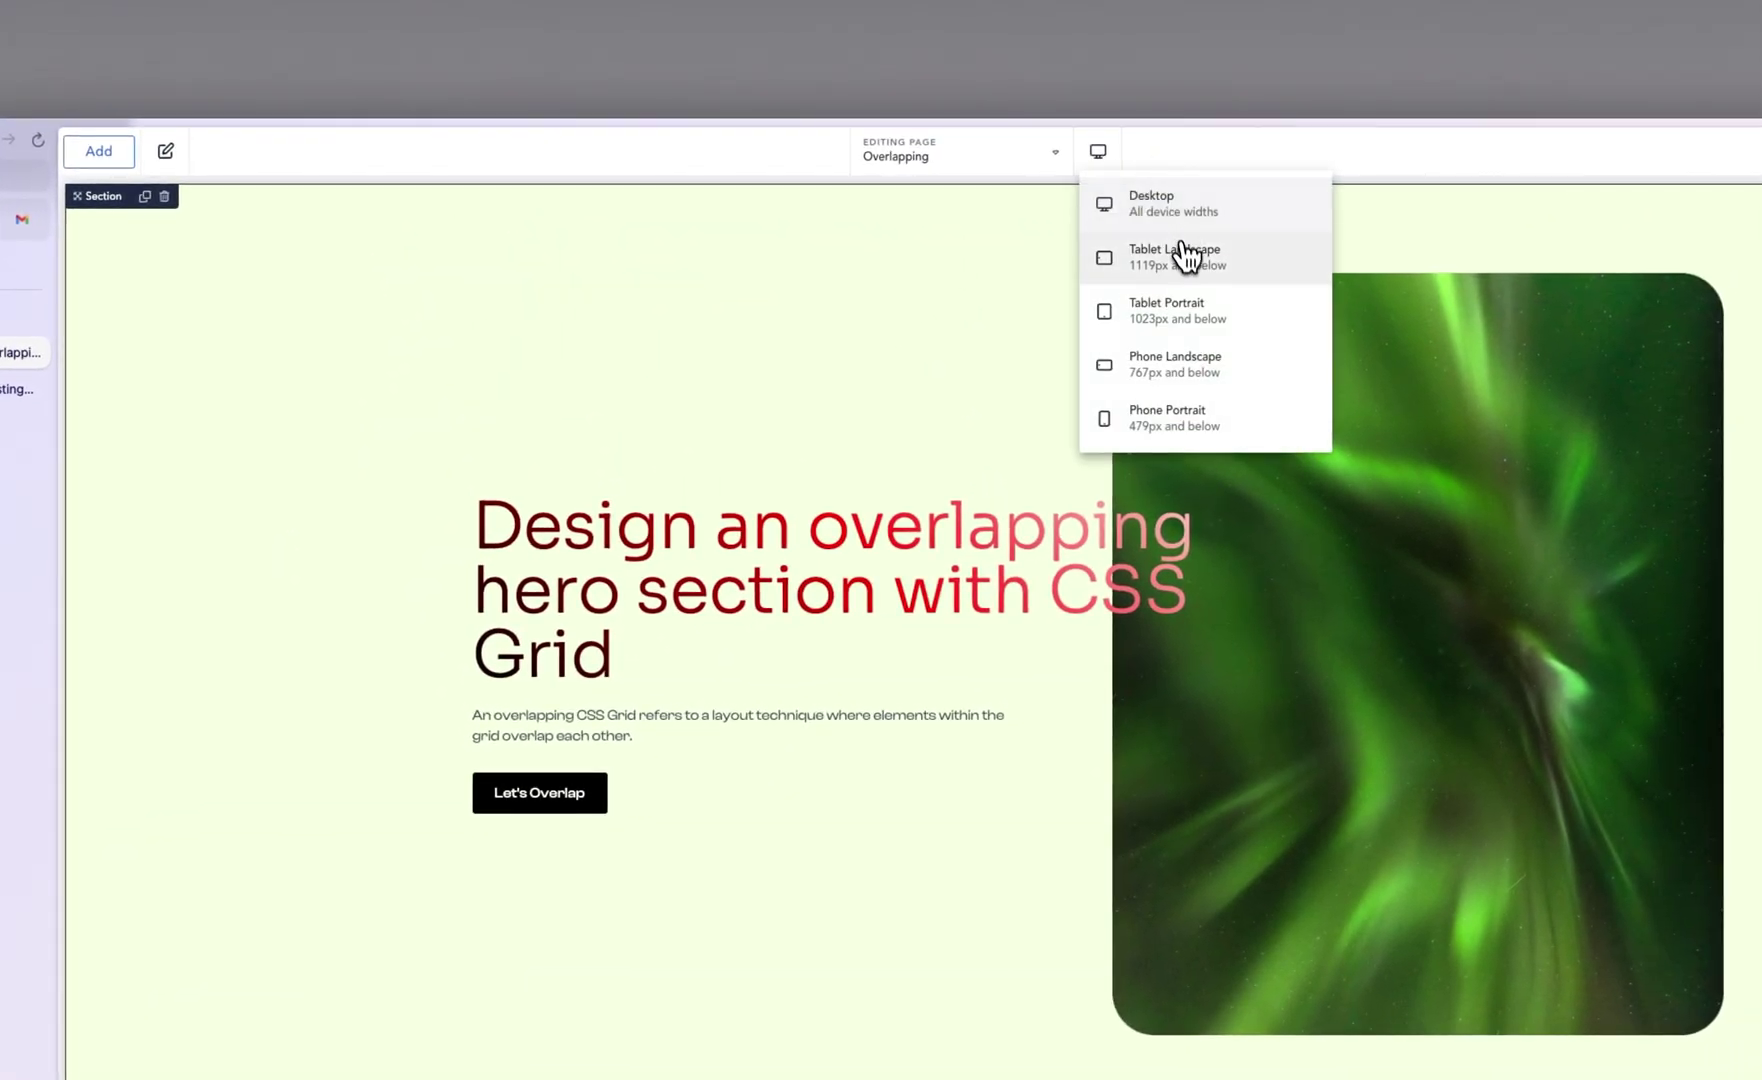
pyautogui.click(1302, 230)
pyautogui.click(1100, 153)
pyautogui.click(1163, 292)
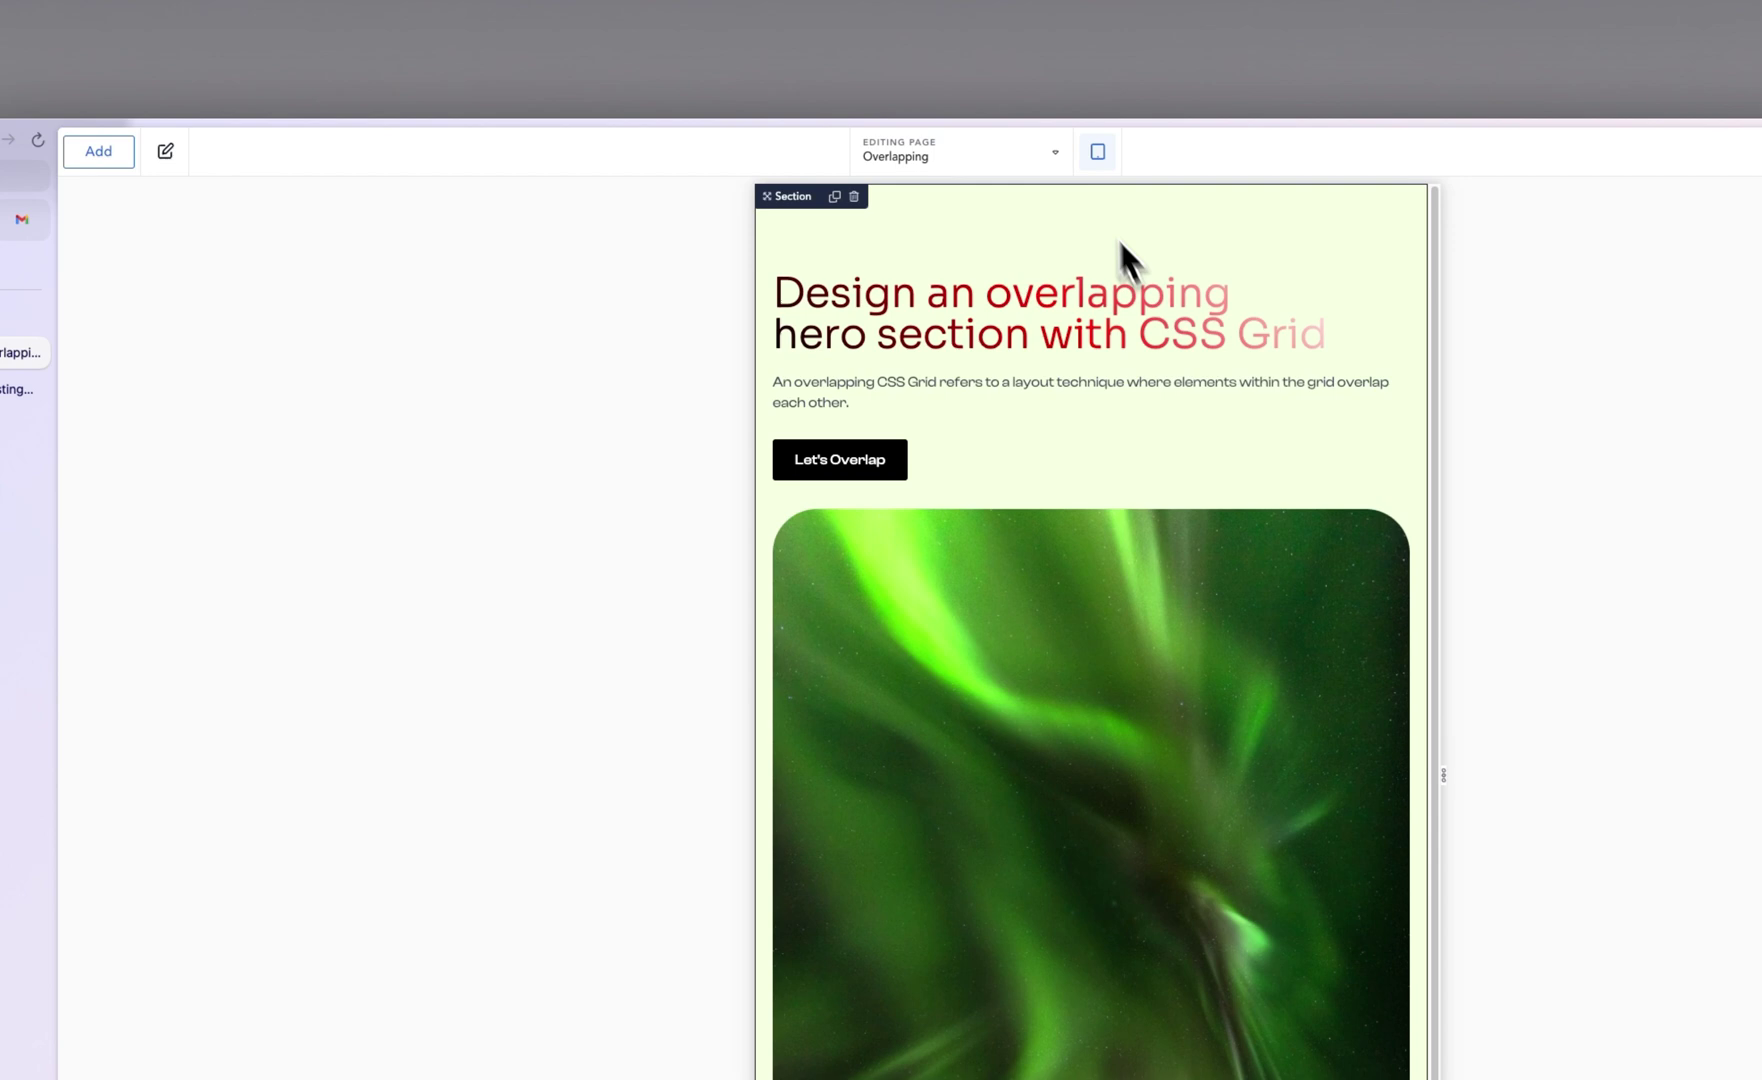
pyautogui.click(1098, 153)
pyautogui.click(1165, 365)
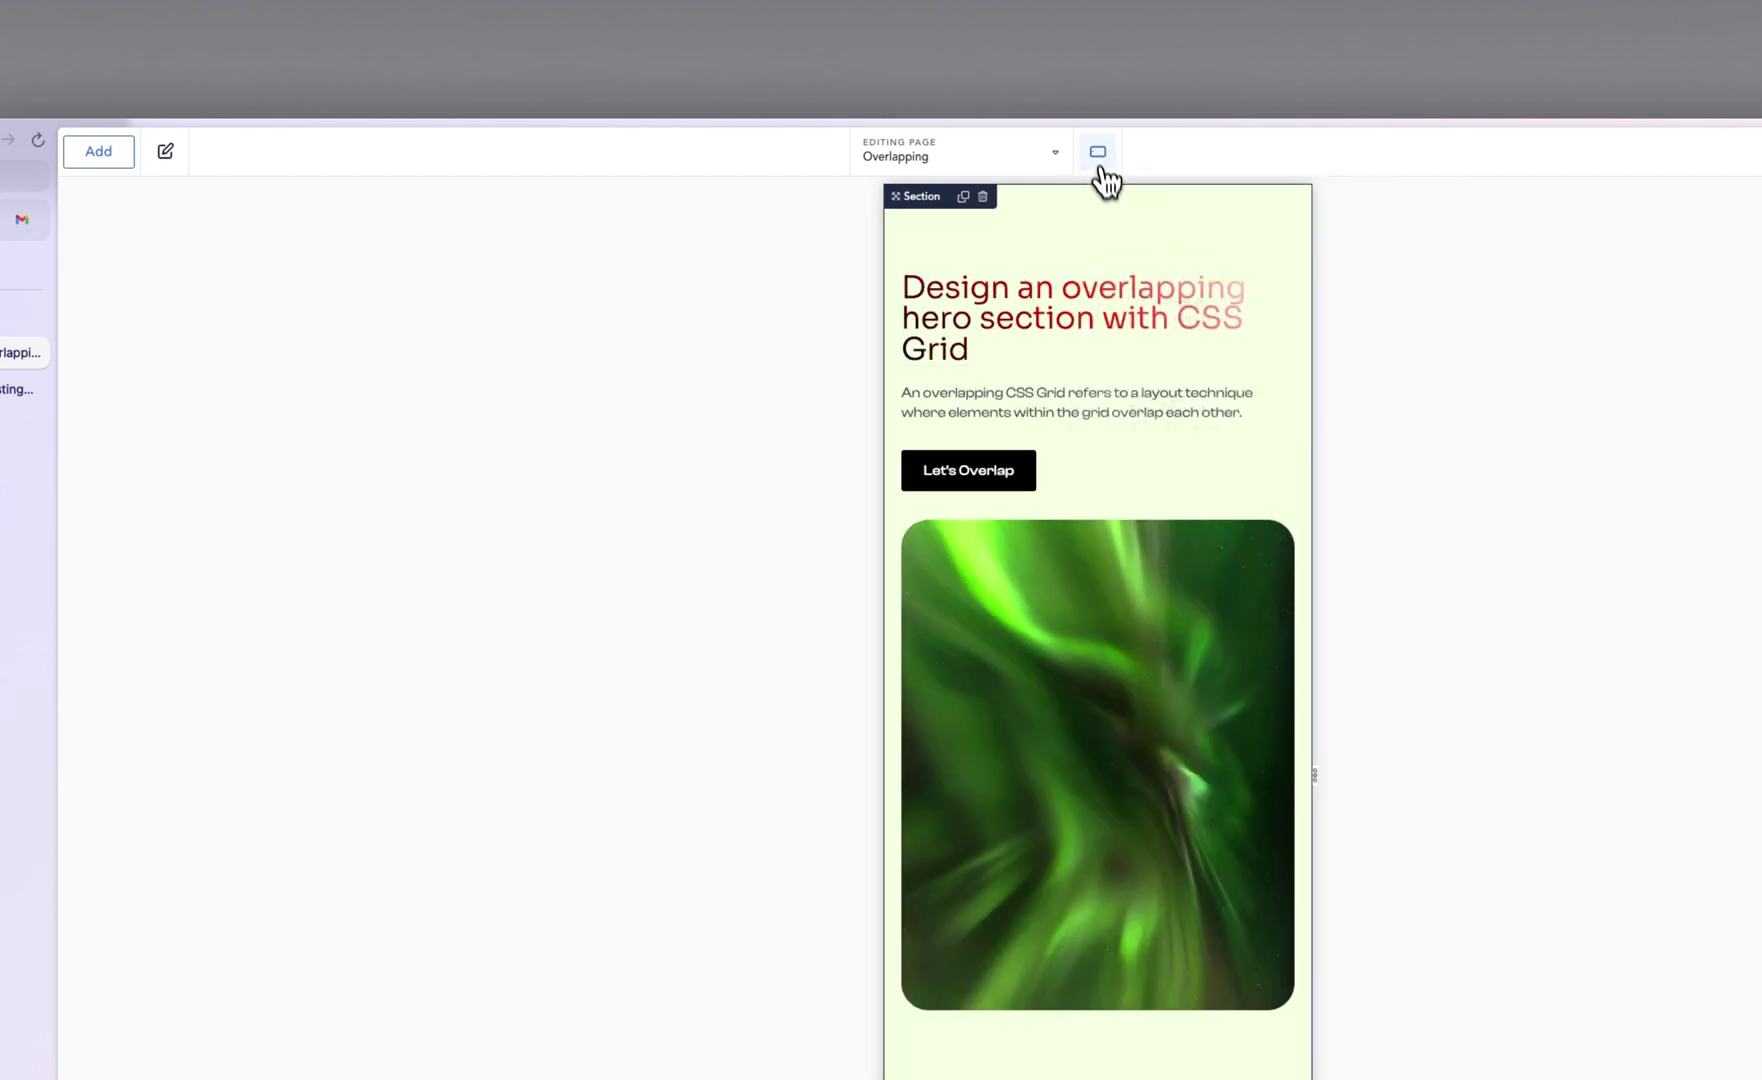
pyautogui.click(1098, 153)
pyautogui.click(1160, 418)
# Return to the Desktop preview and switch the hero Section to a custom grid layout.
pyautogui.click(1098, 153)
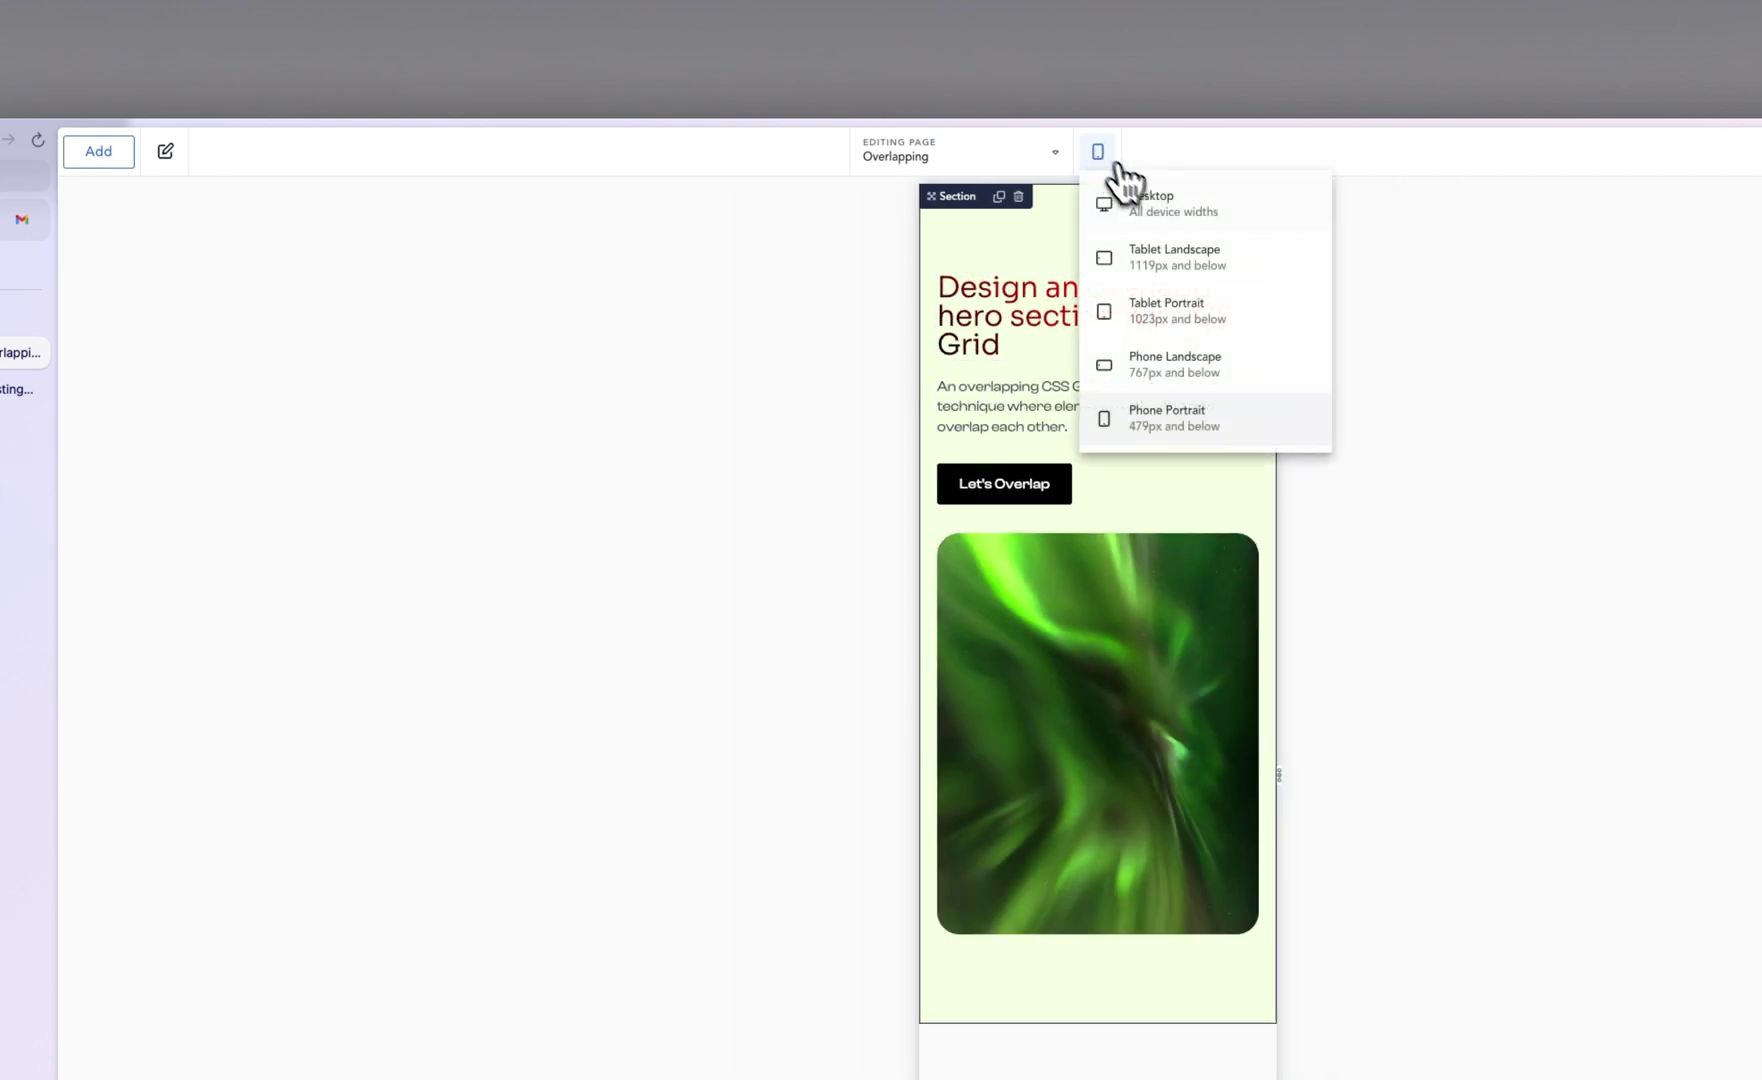
pyautogui.click(1160, 203)
pyautogui.click(432, 228)
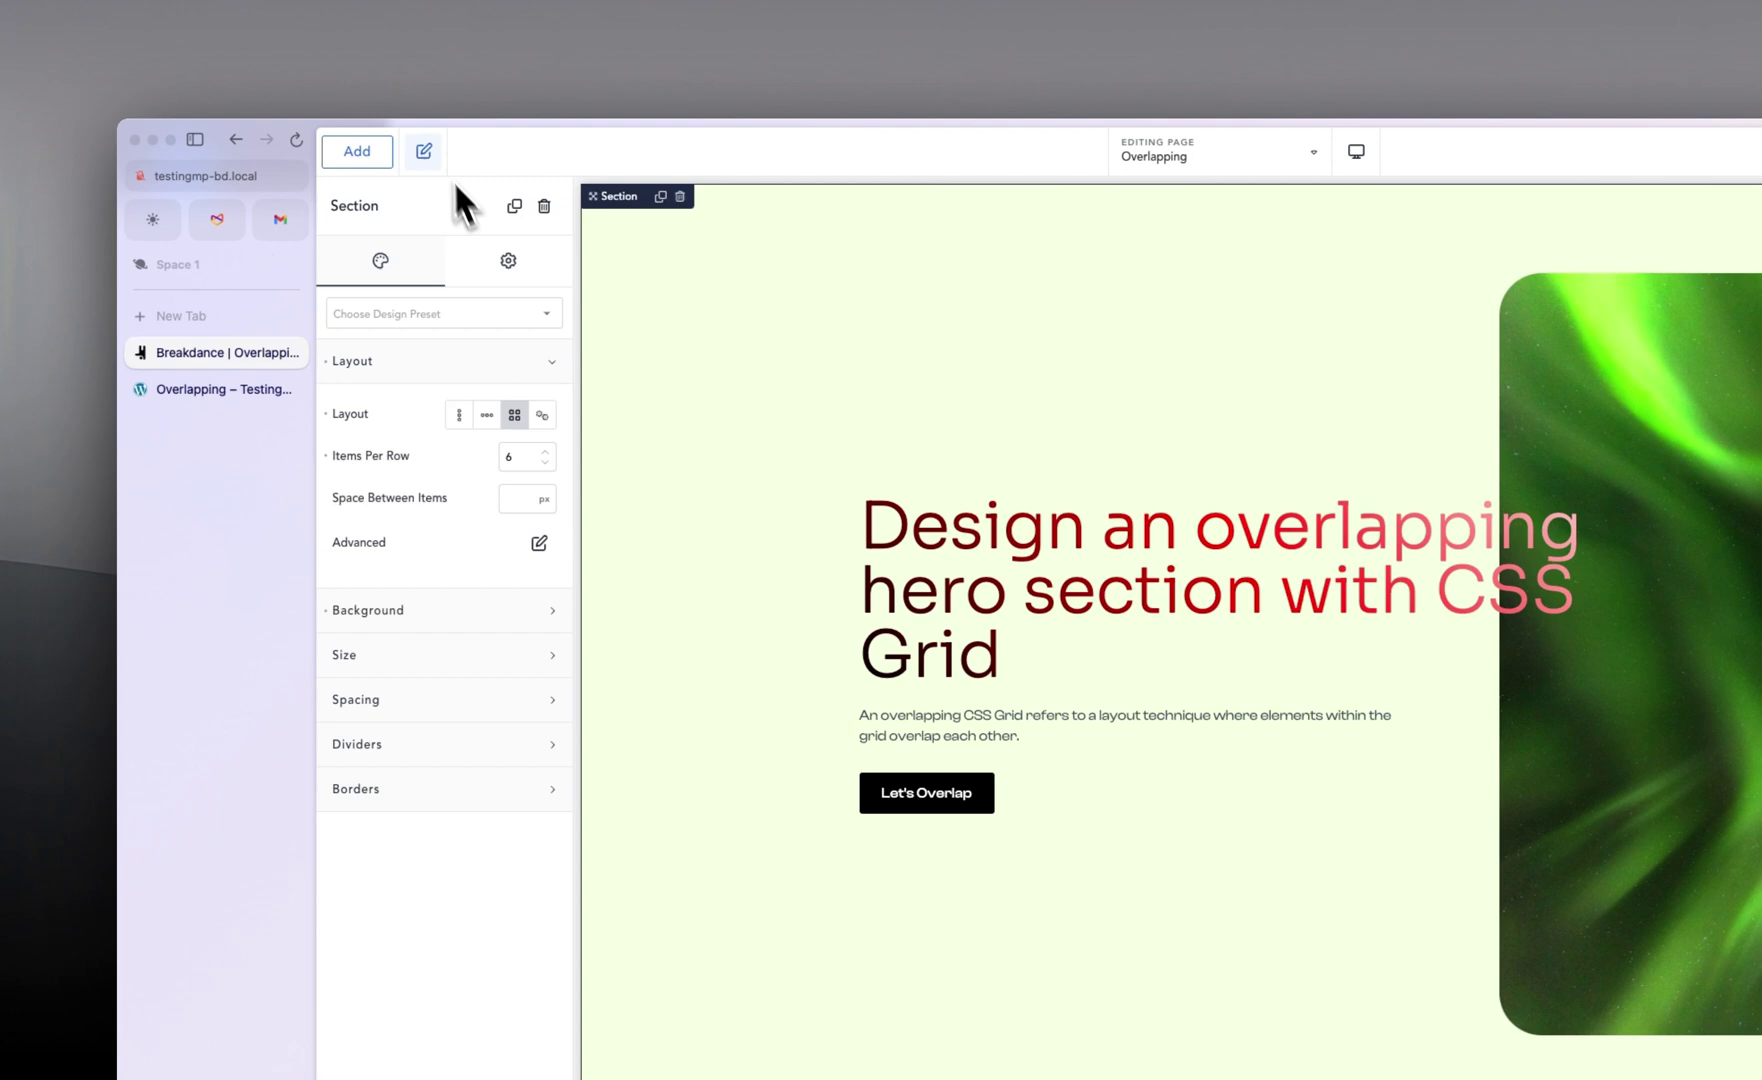
pyautogui.click(542, 418)
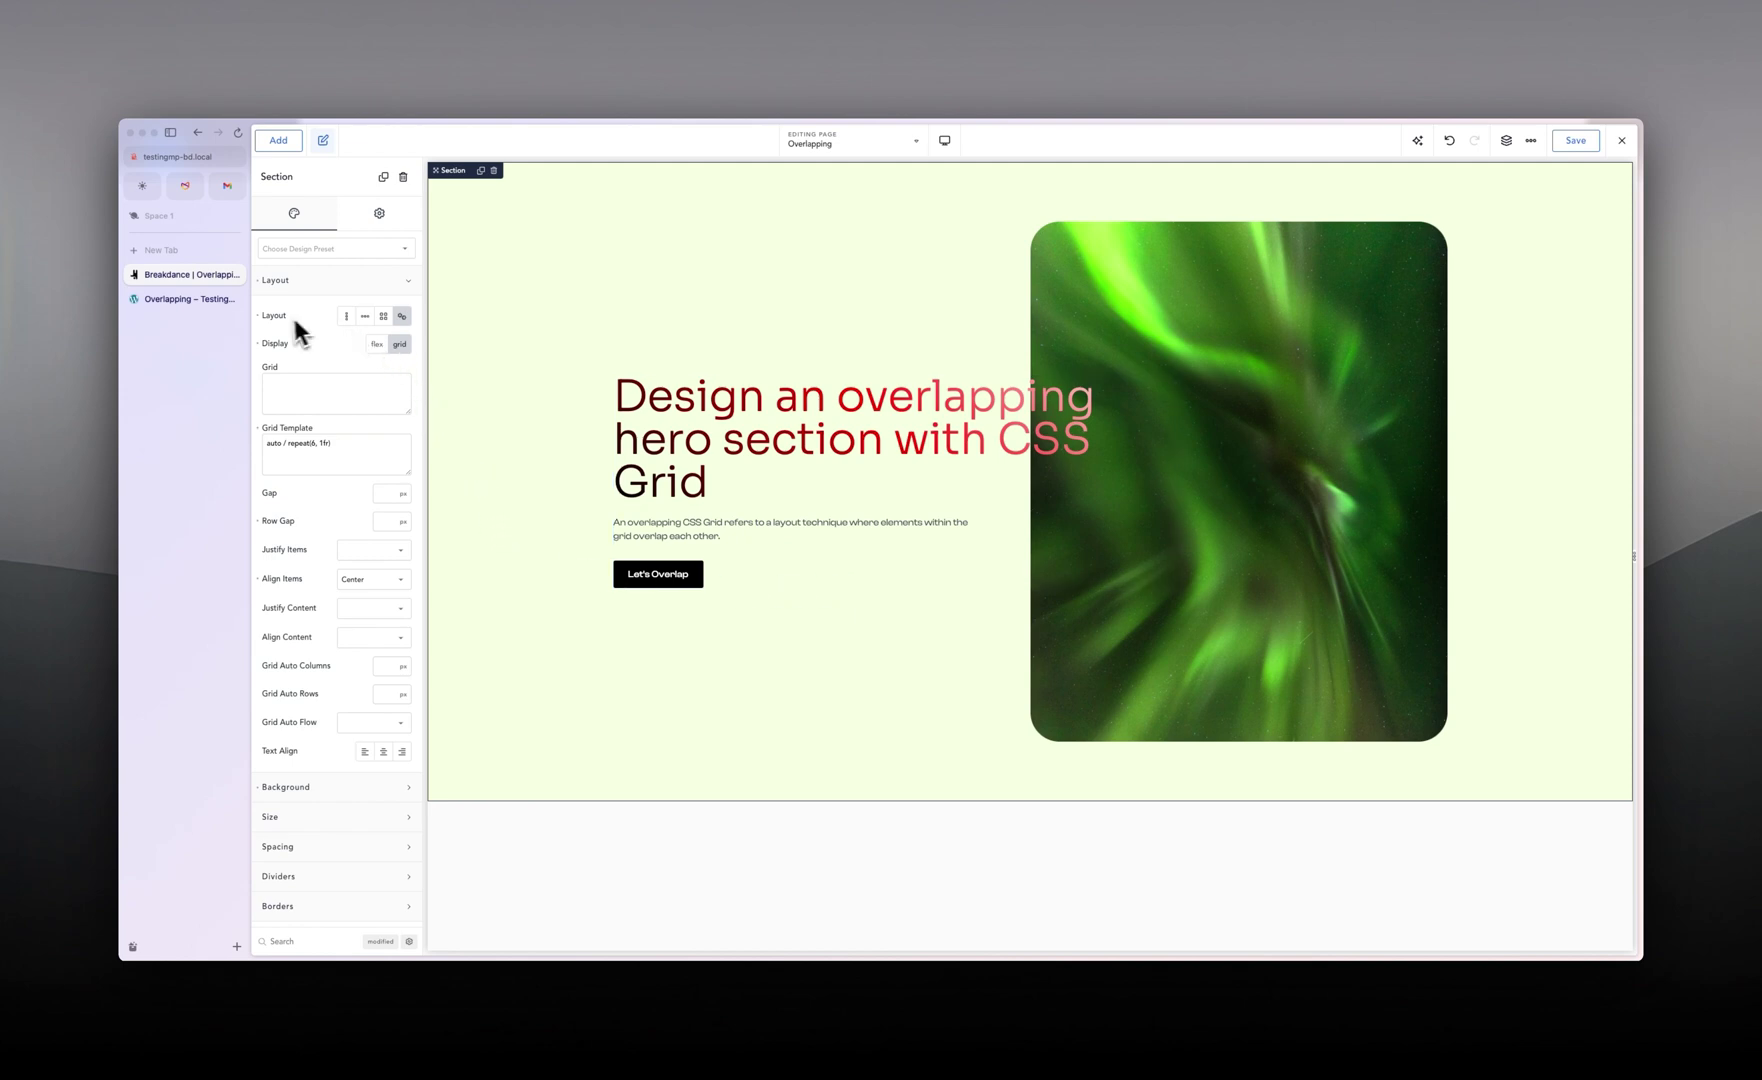
# Reset the Section layout, then review the heading container's and aurora image's advanced settings.
pyautogui.click(257, 281)
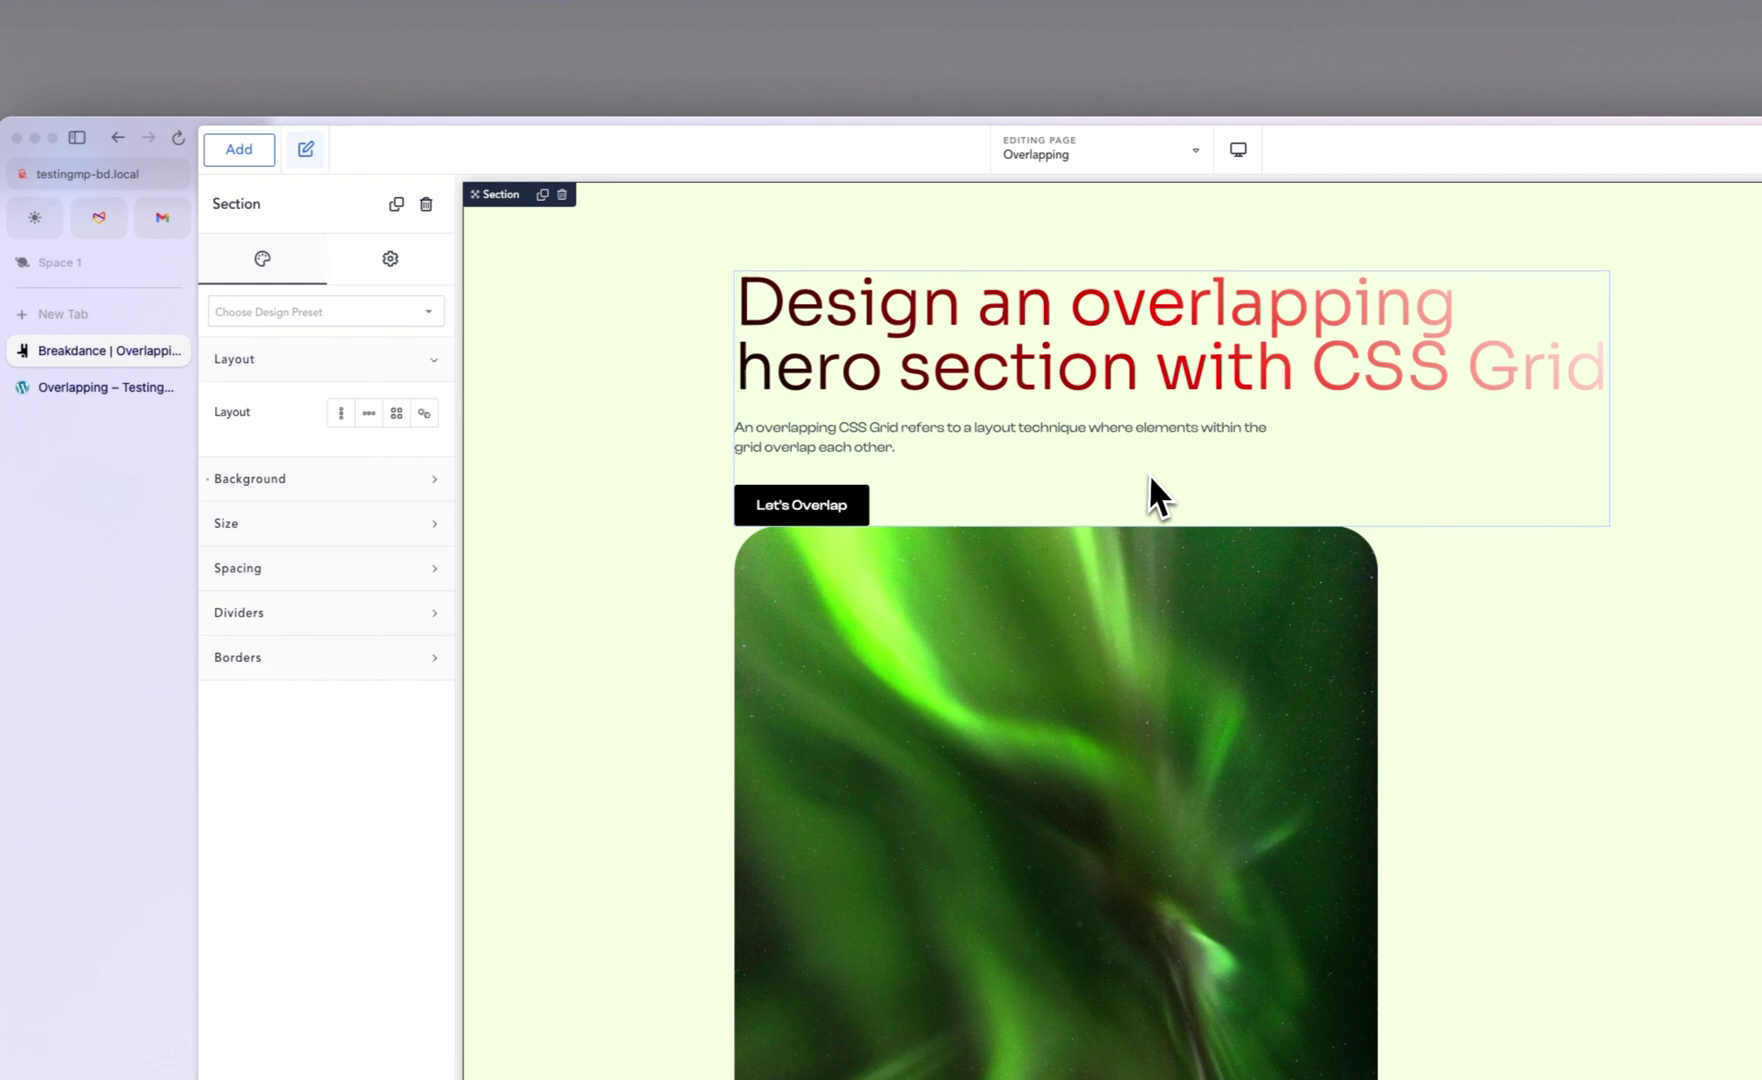
pyautogui.click(1260, 474)
pyautogui.click(400, 263)
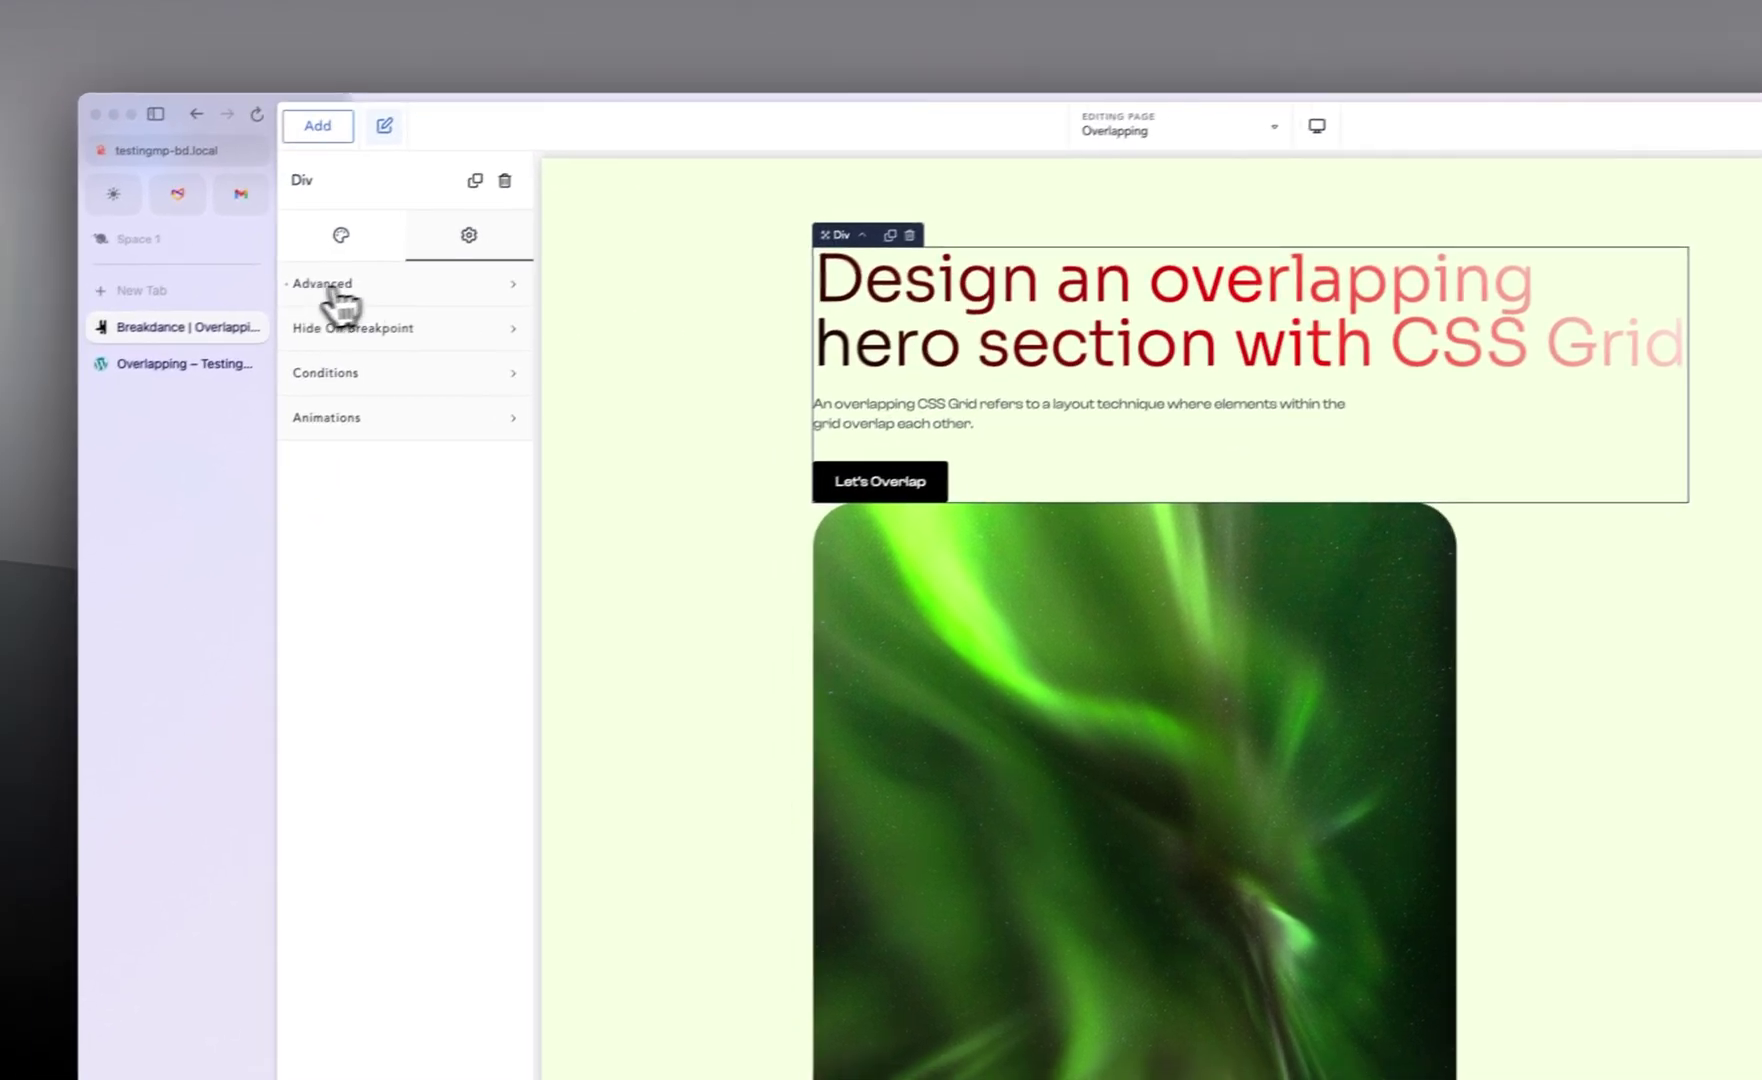
pyautogui.click(980, 635)
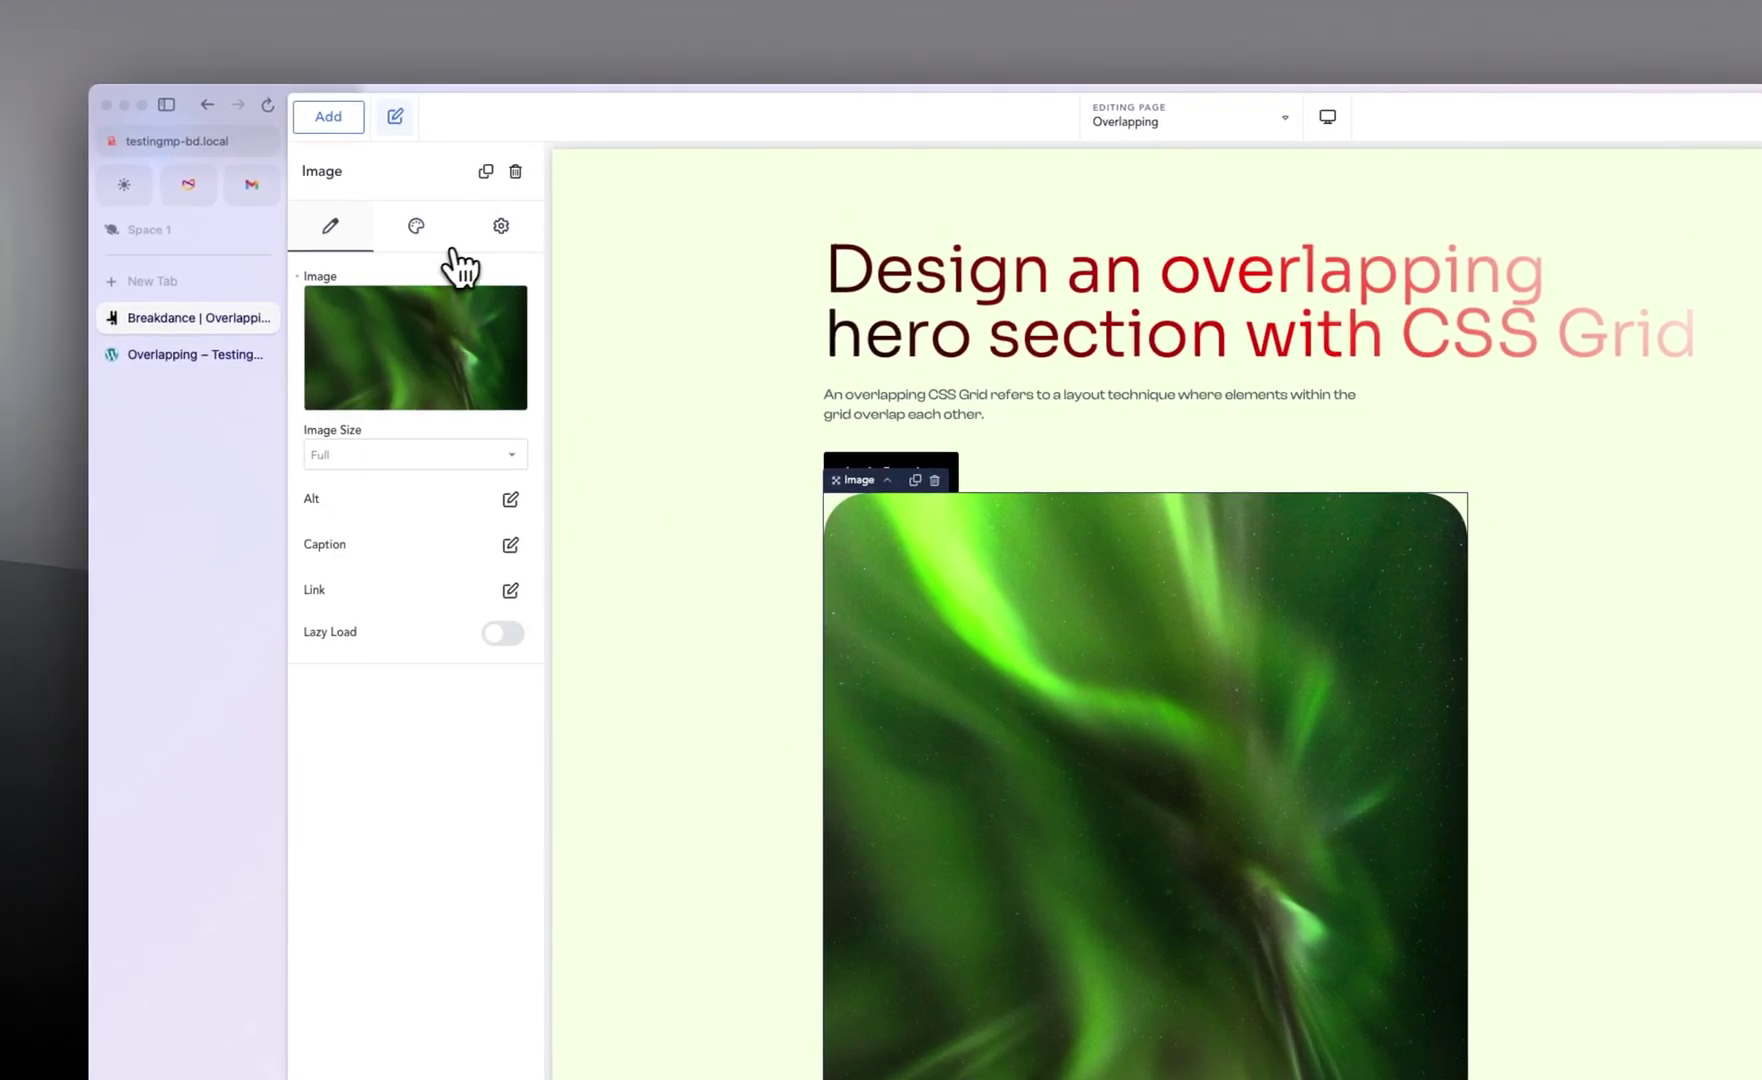
pyautogui.click(485, 235)
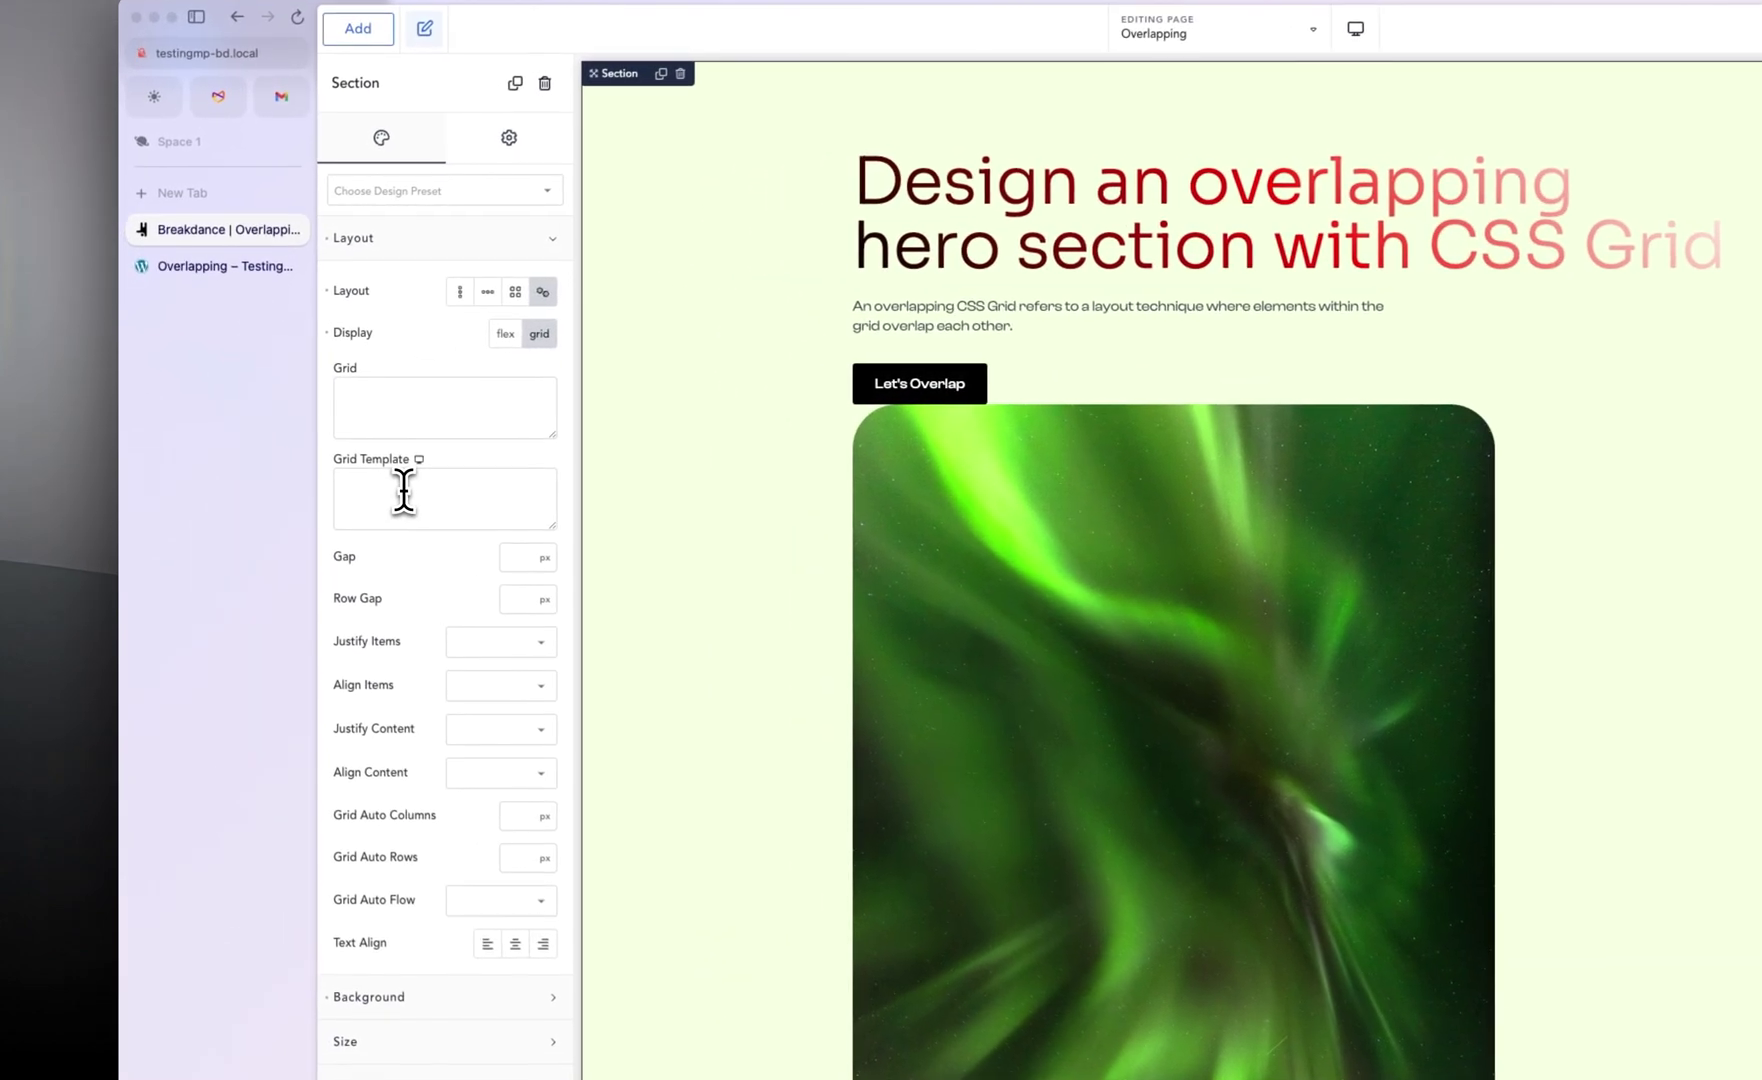
# Enter 'auto / repeat(6, 1fr)' as the Section's grid template.
pyautogui.click(403, 490)
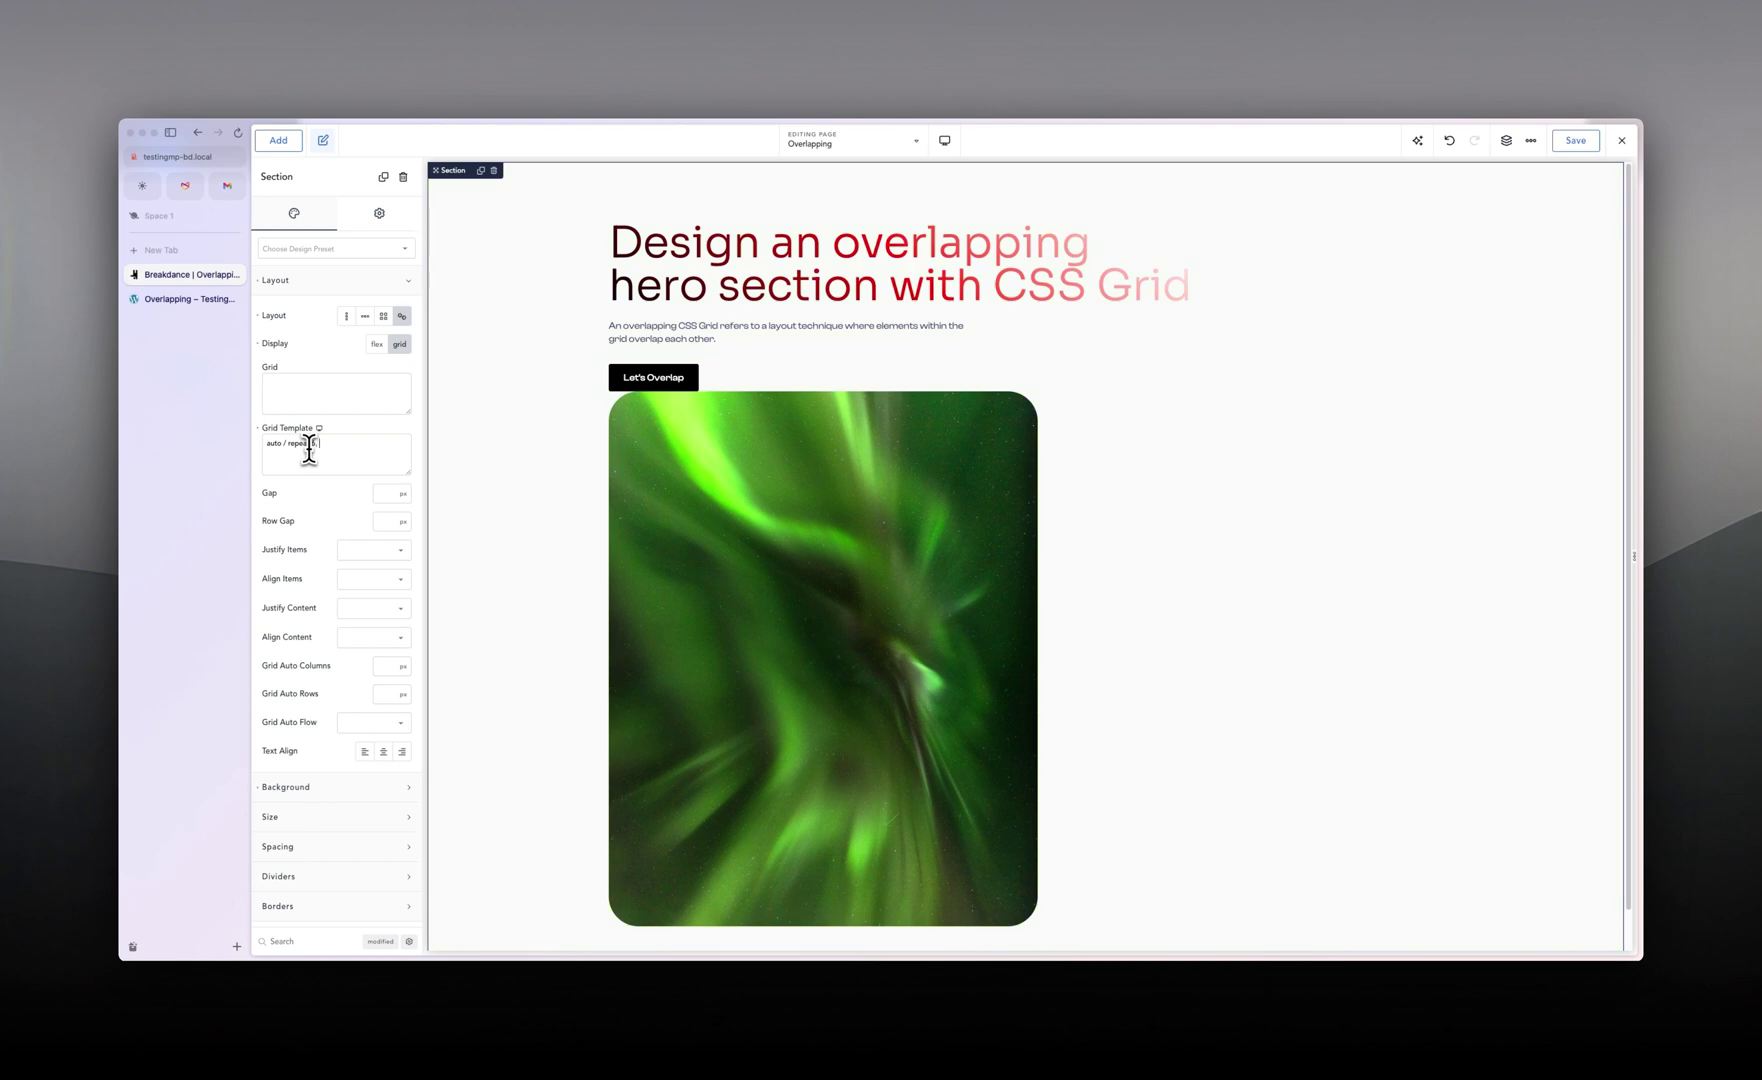
pyautogui.write(')')
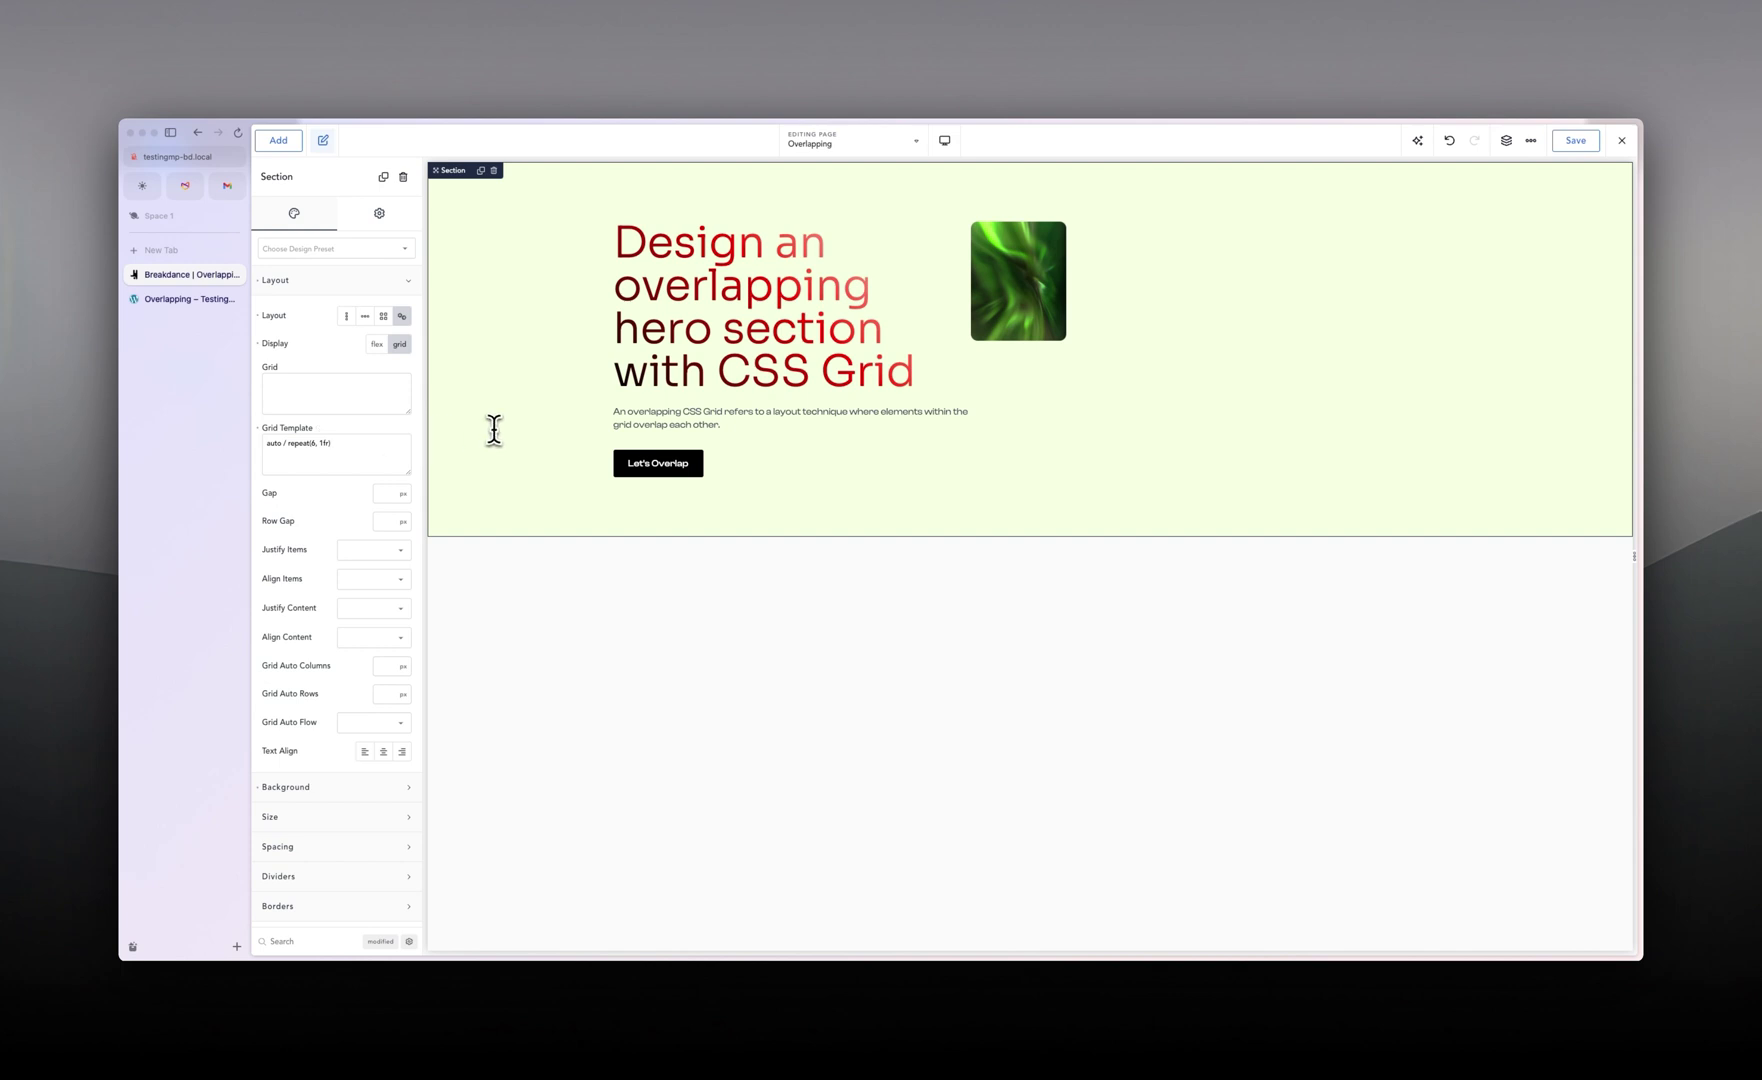
# Give both the heading block and the aurora image a Grid Column of 'span 3'.
pyautogui.click(738, 448)
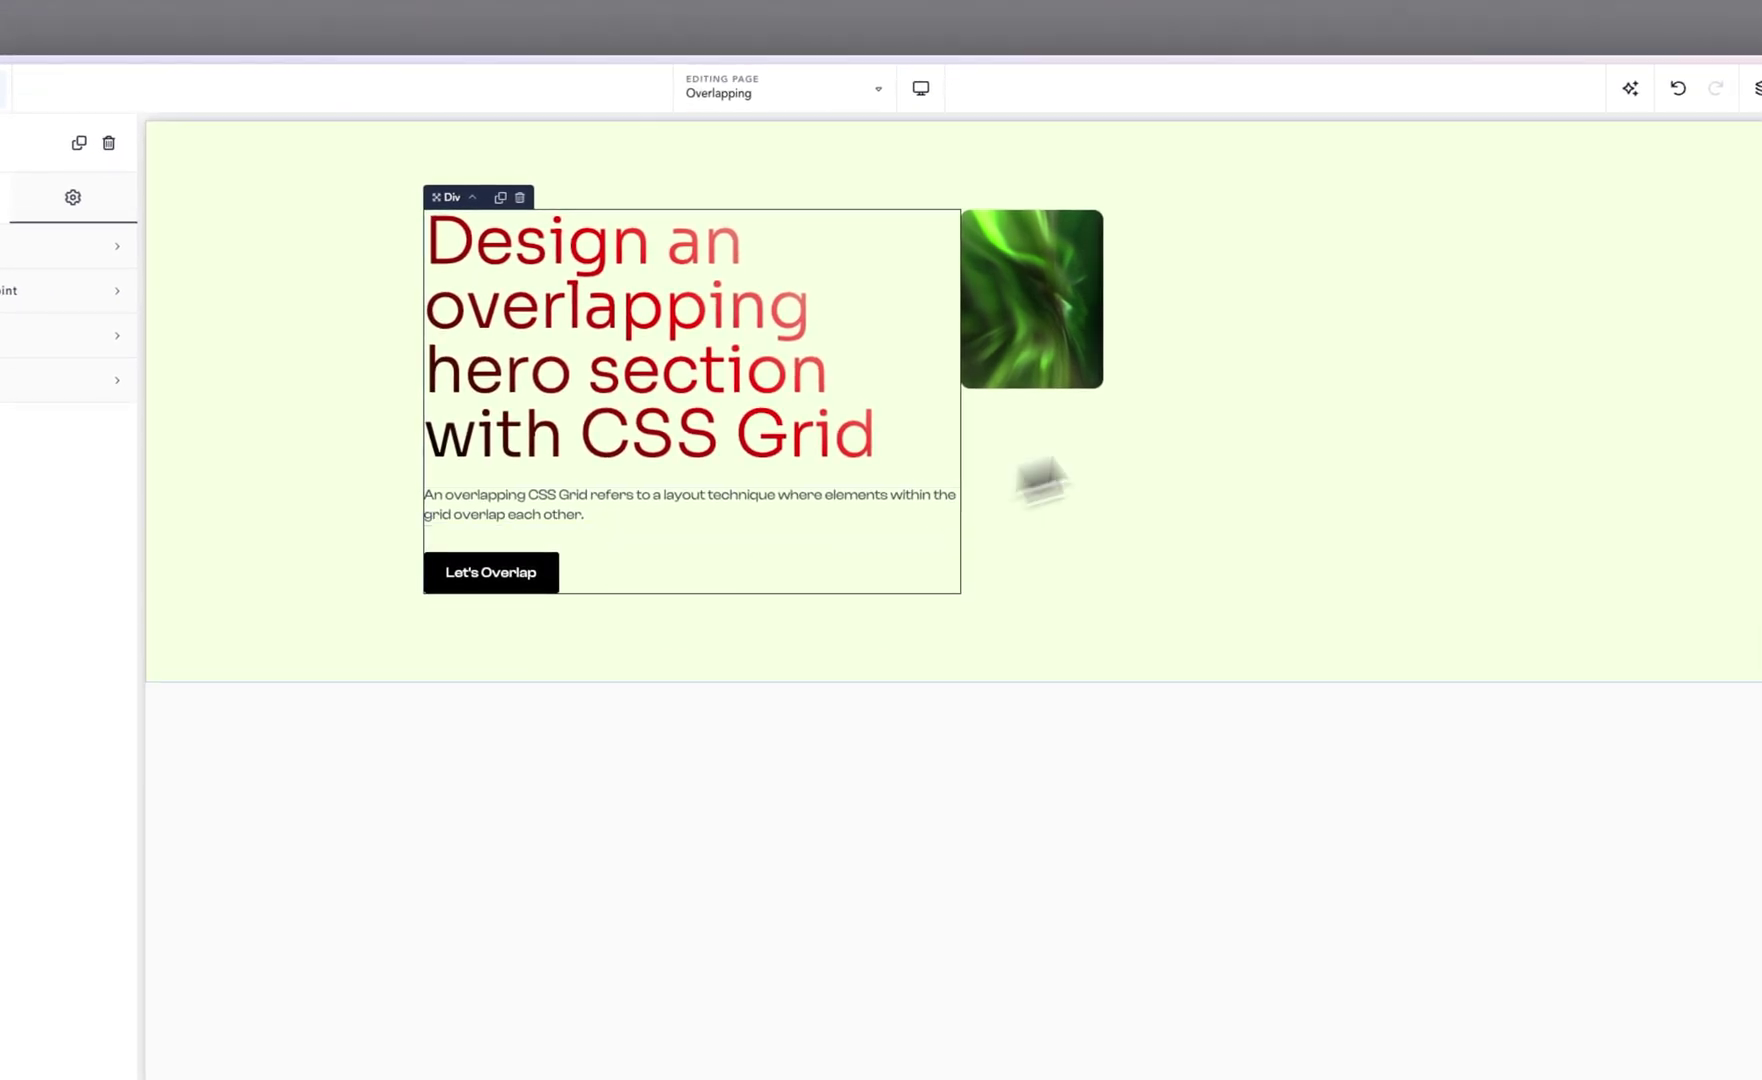
pyautogui.click(1054, 346)
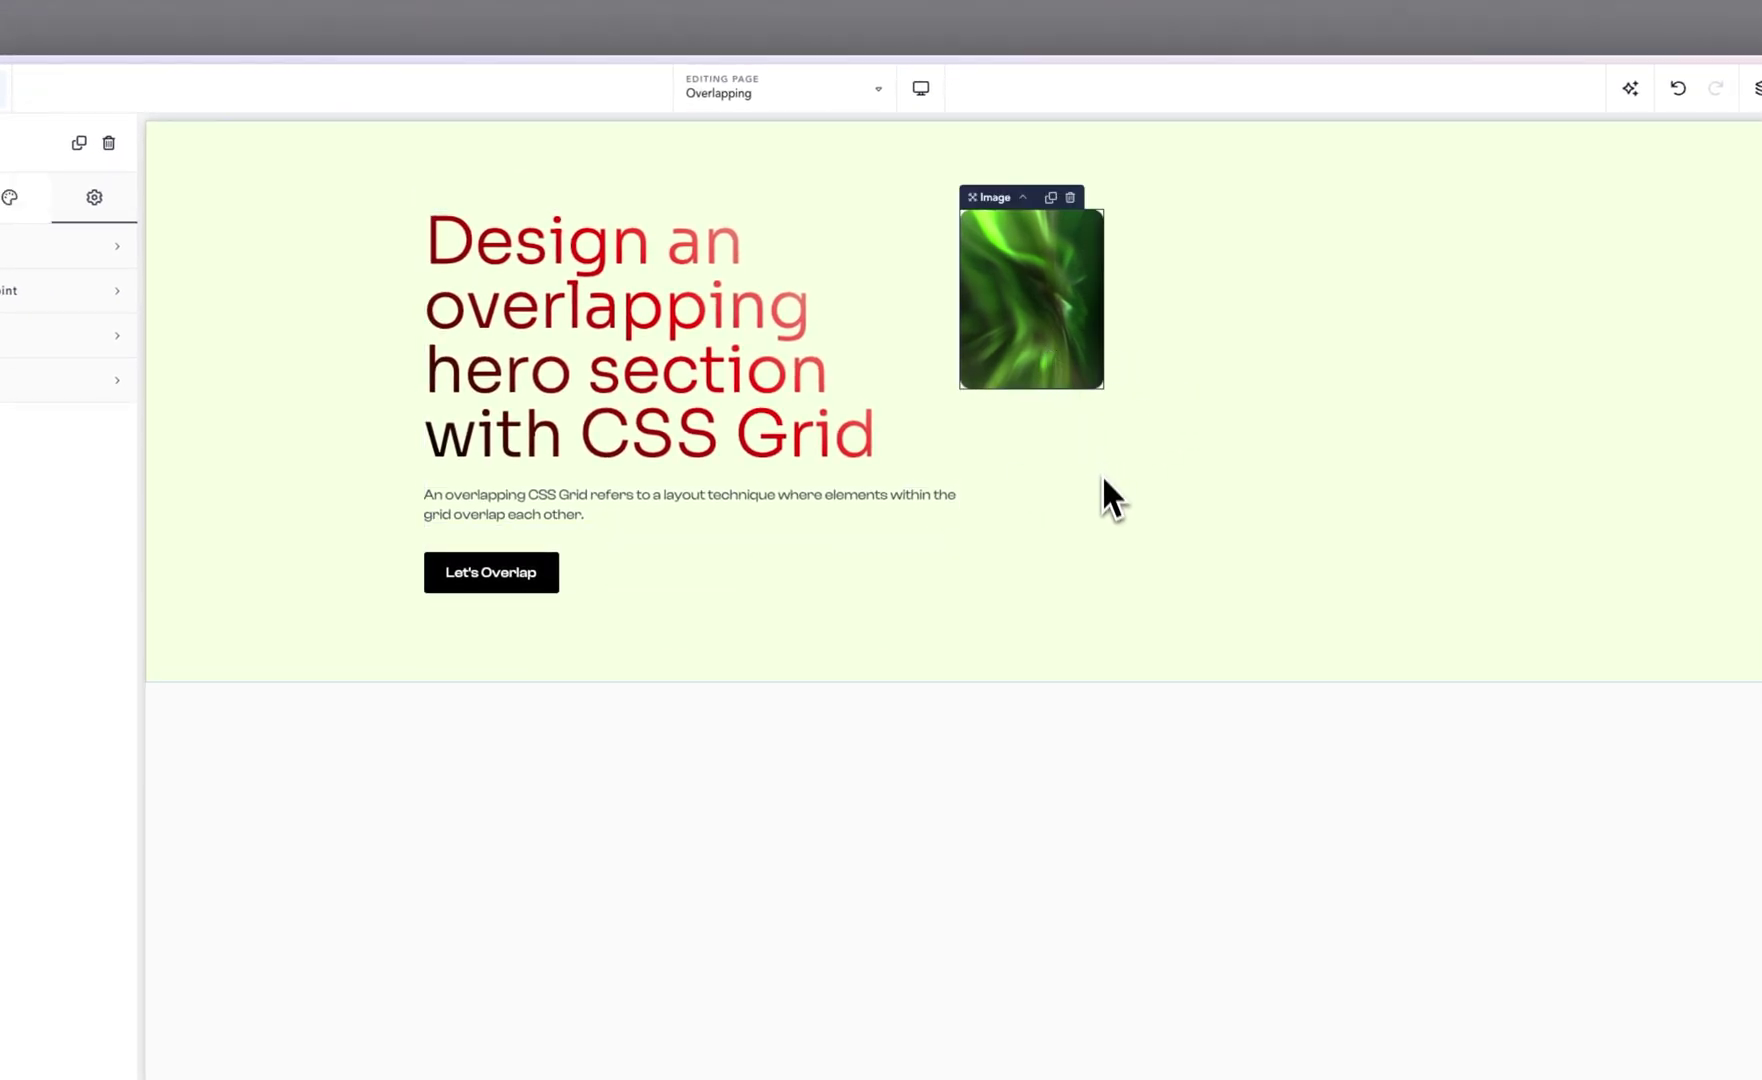
pyautogui.click(703, 567)
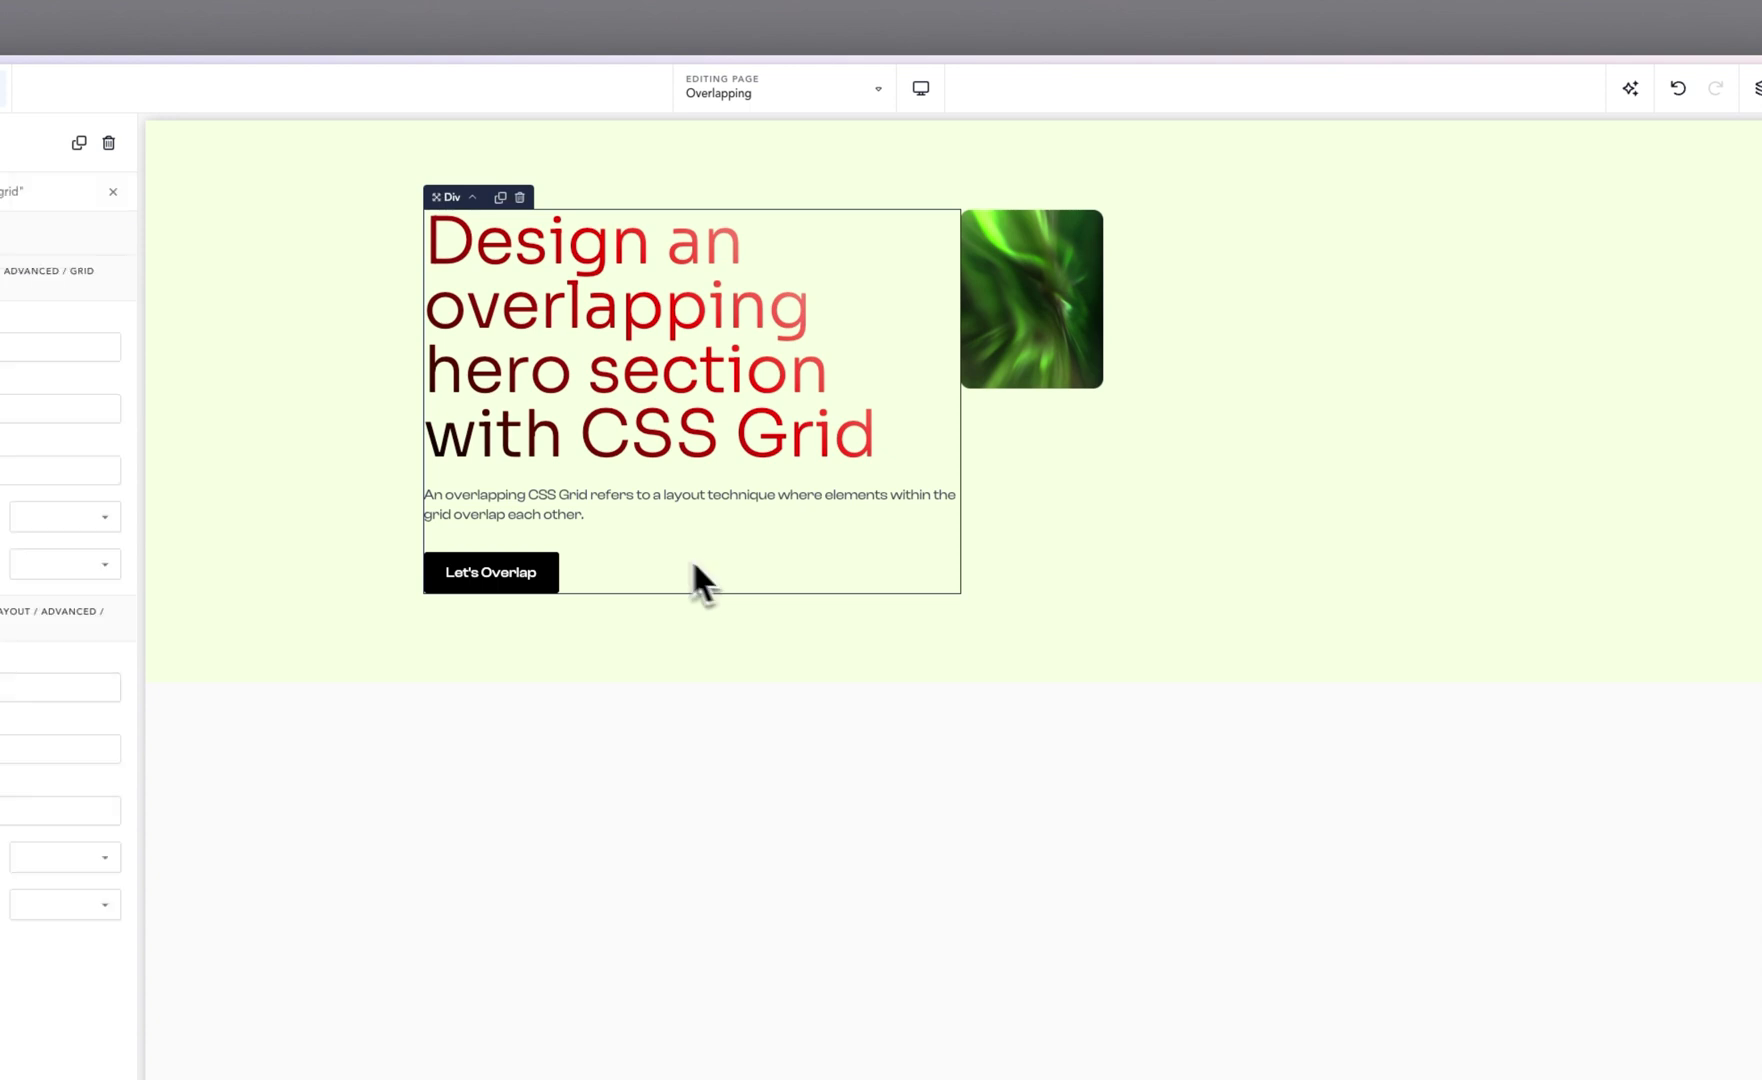
pyautogui.click(14, 348)
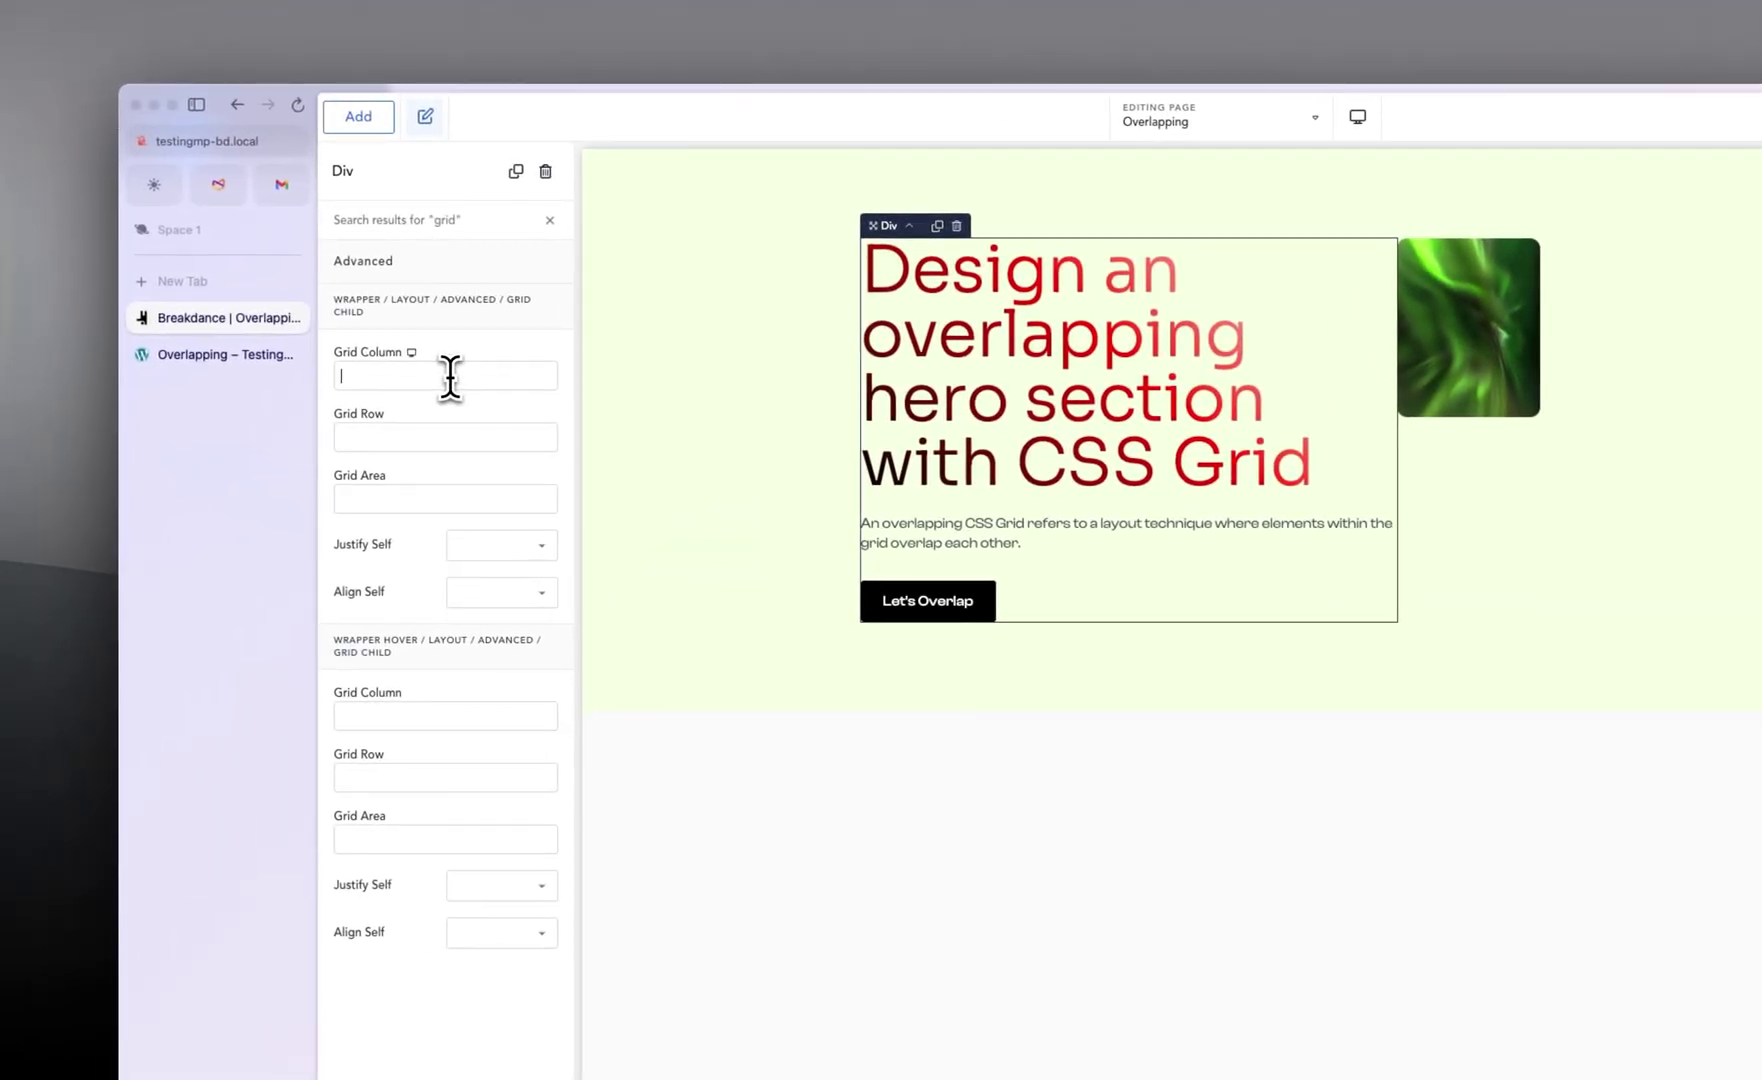
pyautogui.write('span')
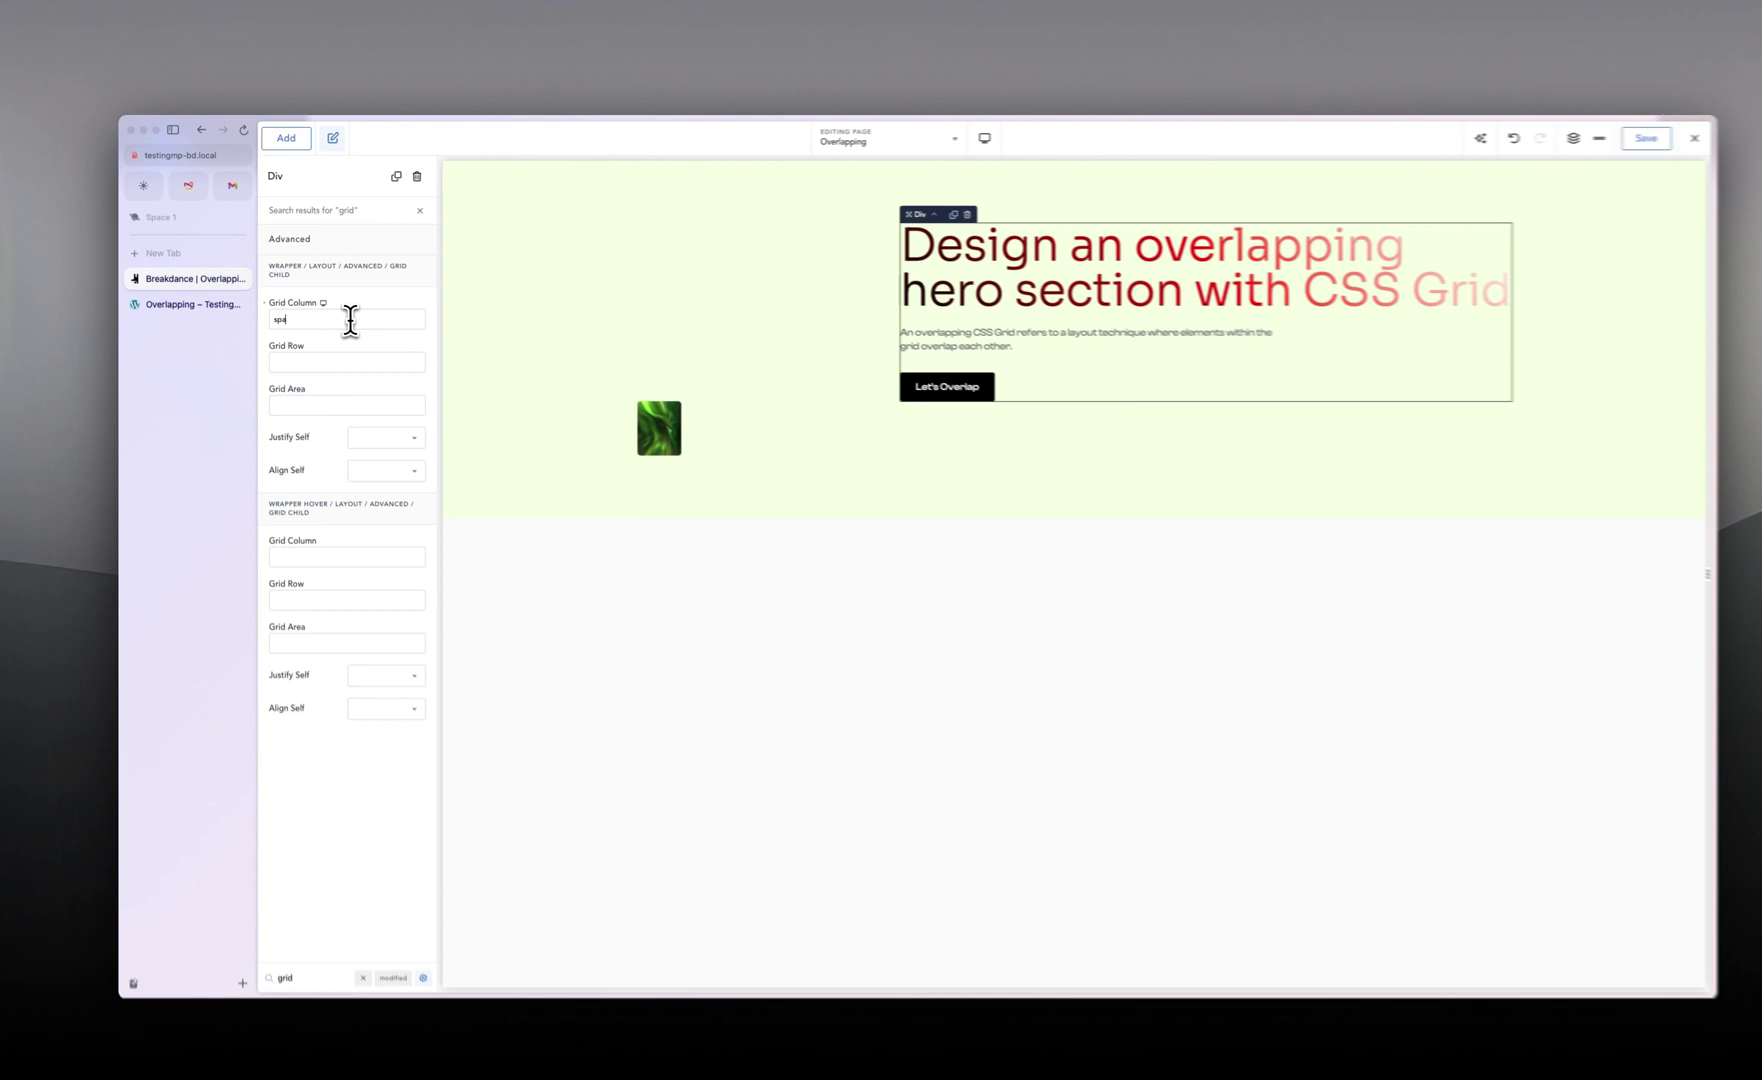
pyautogui.write(' 3')
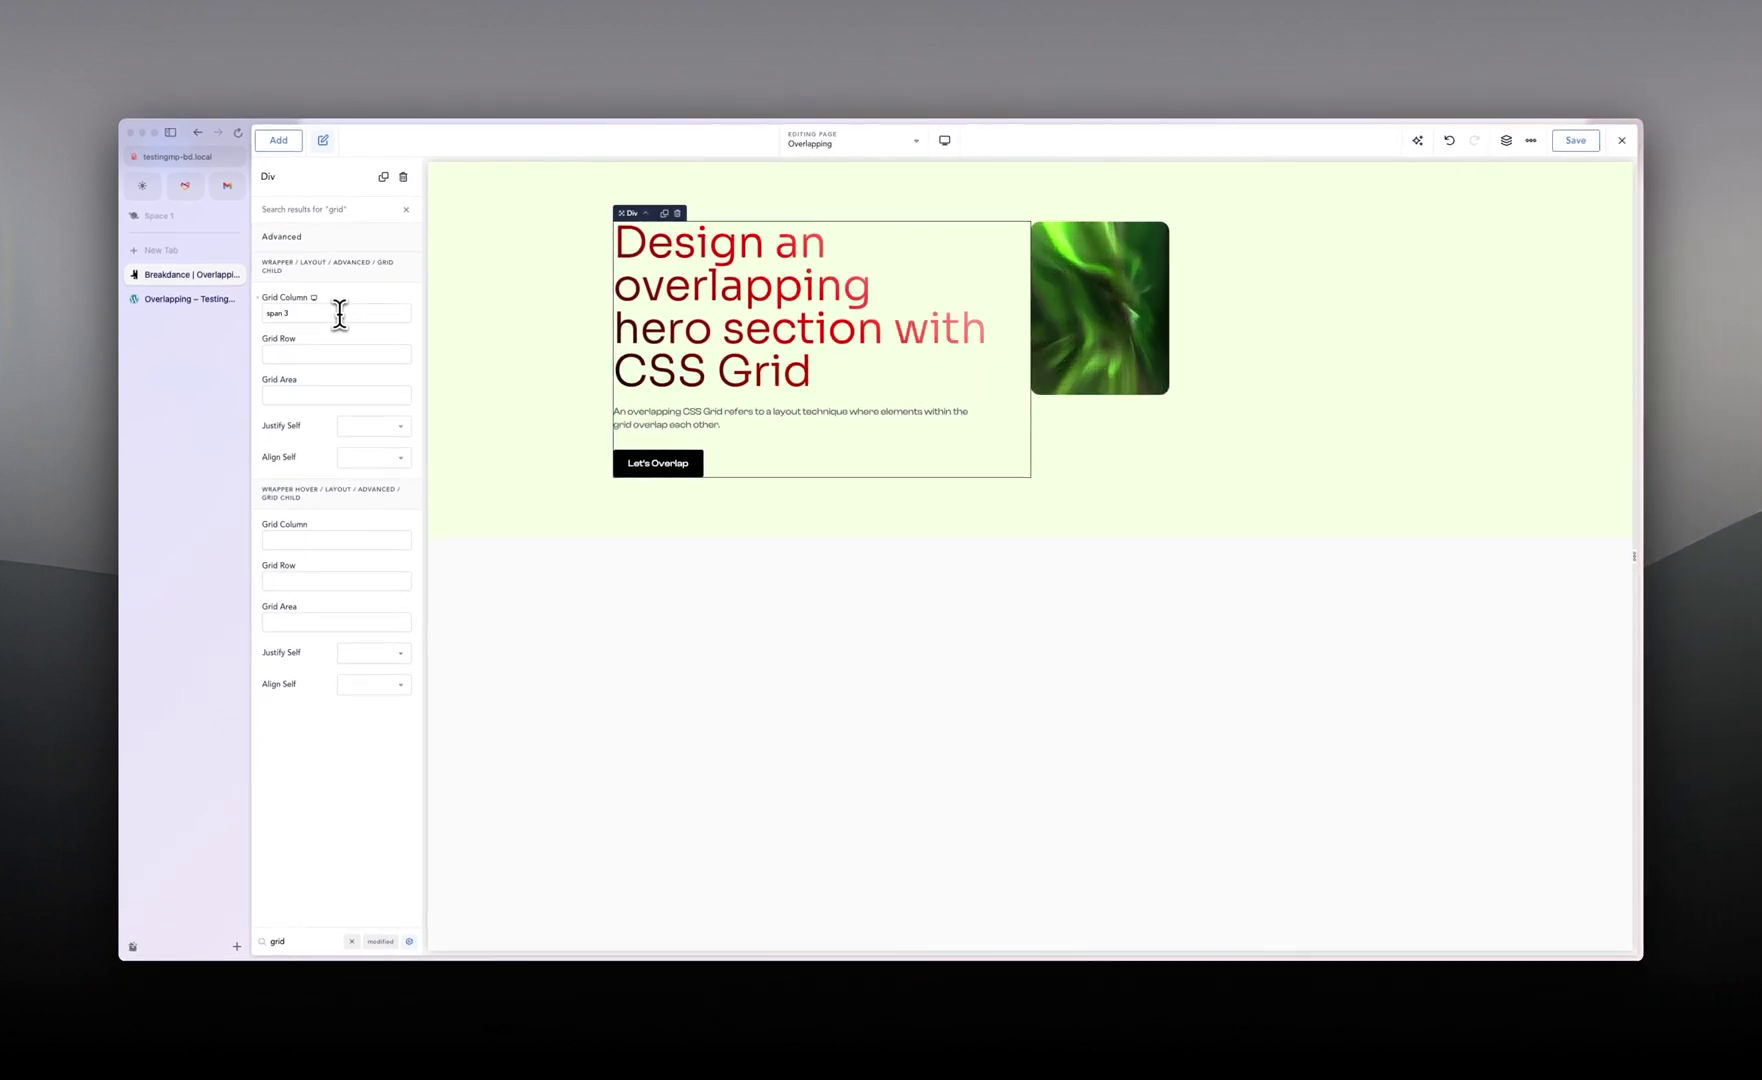
pyautogui.click(1075, 350)
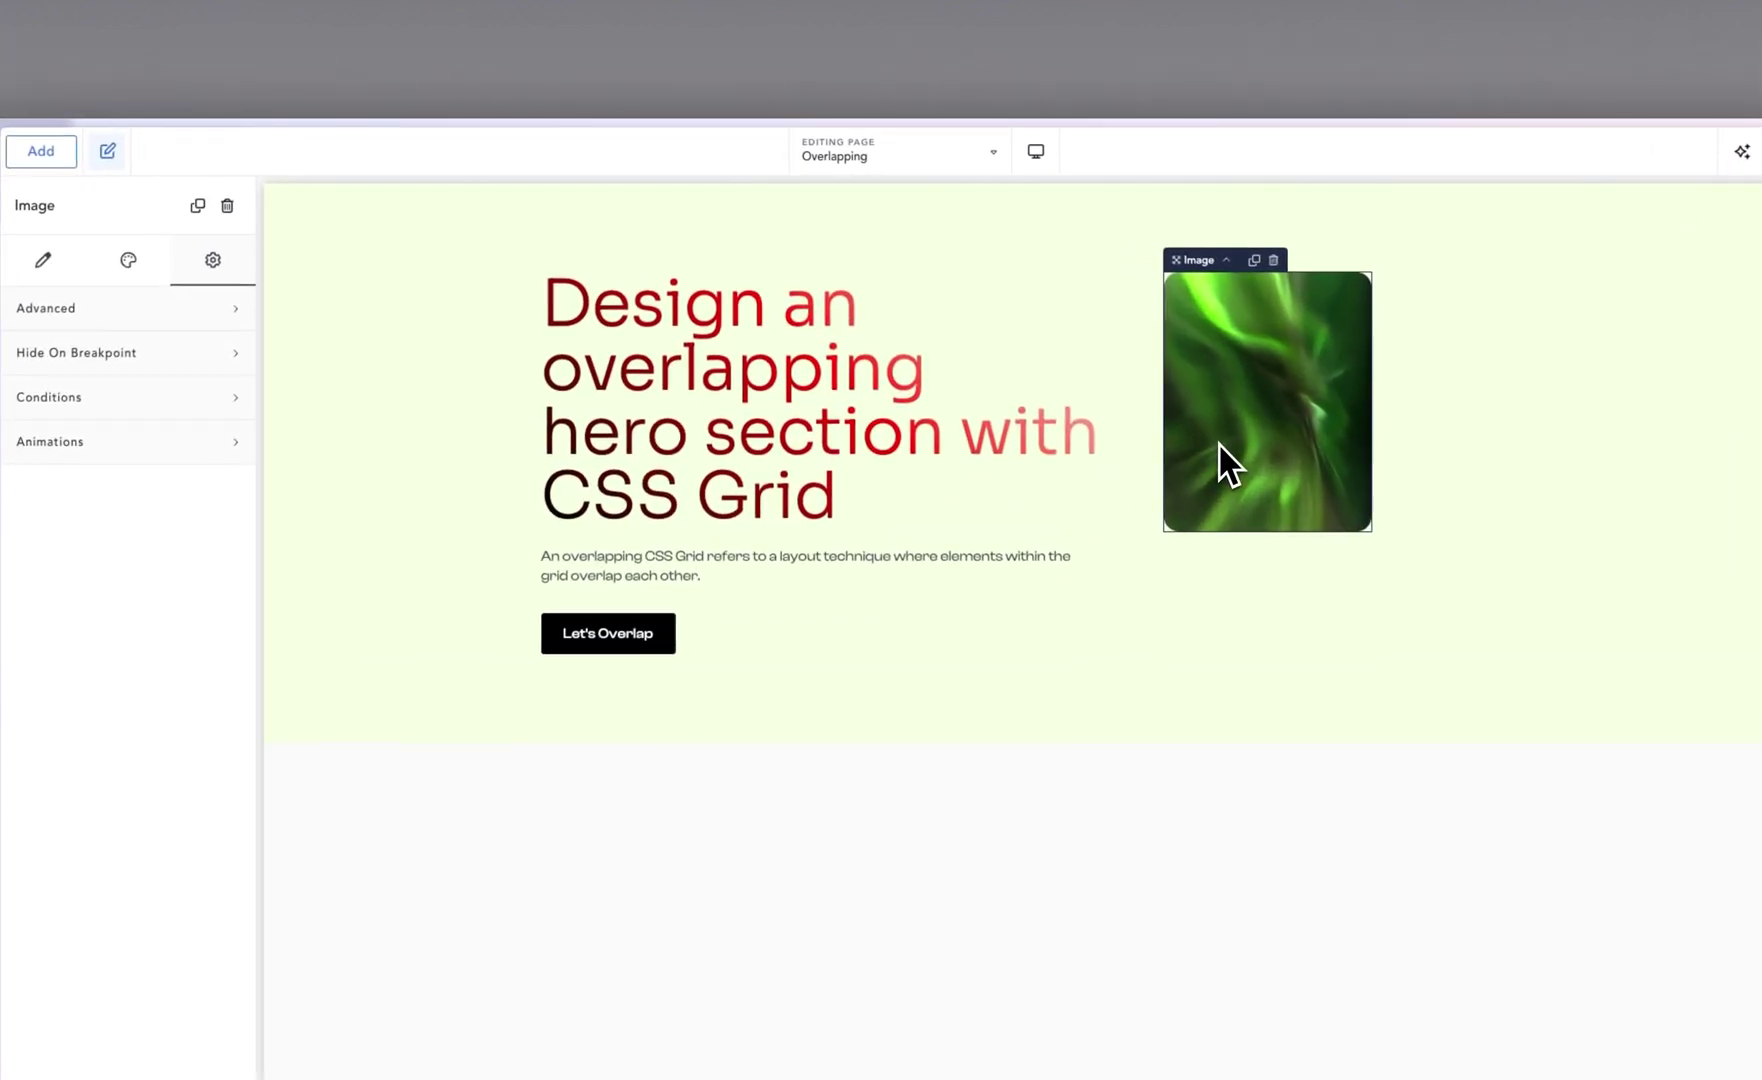
pyautogui.press('BackSpace')
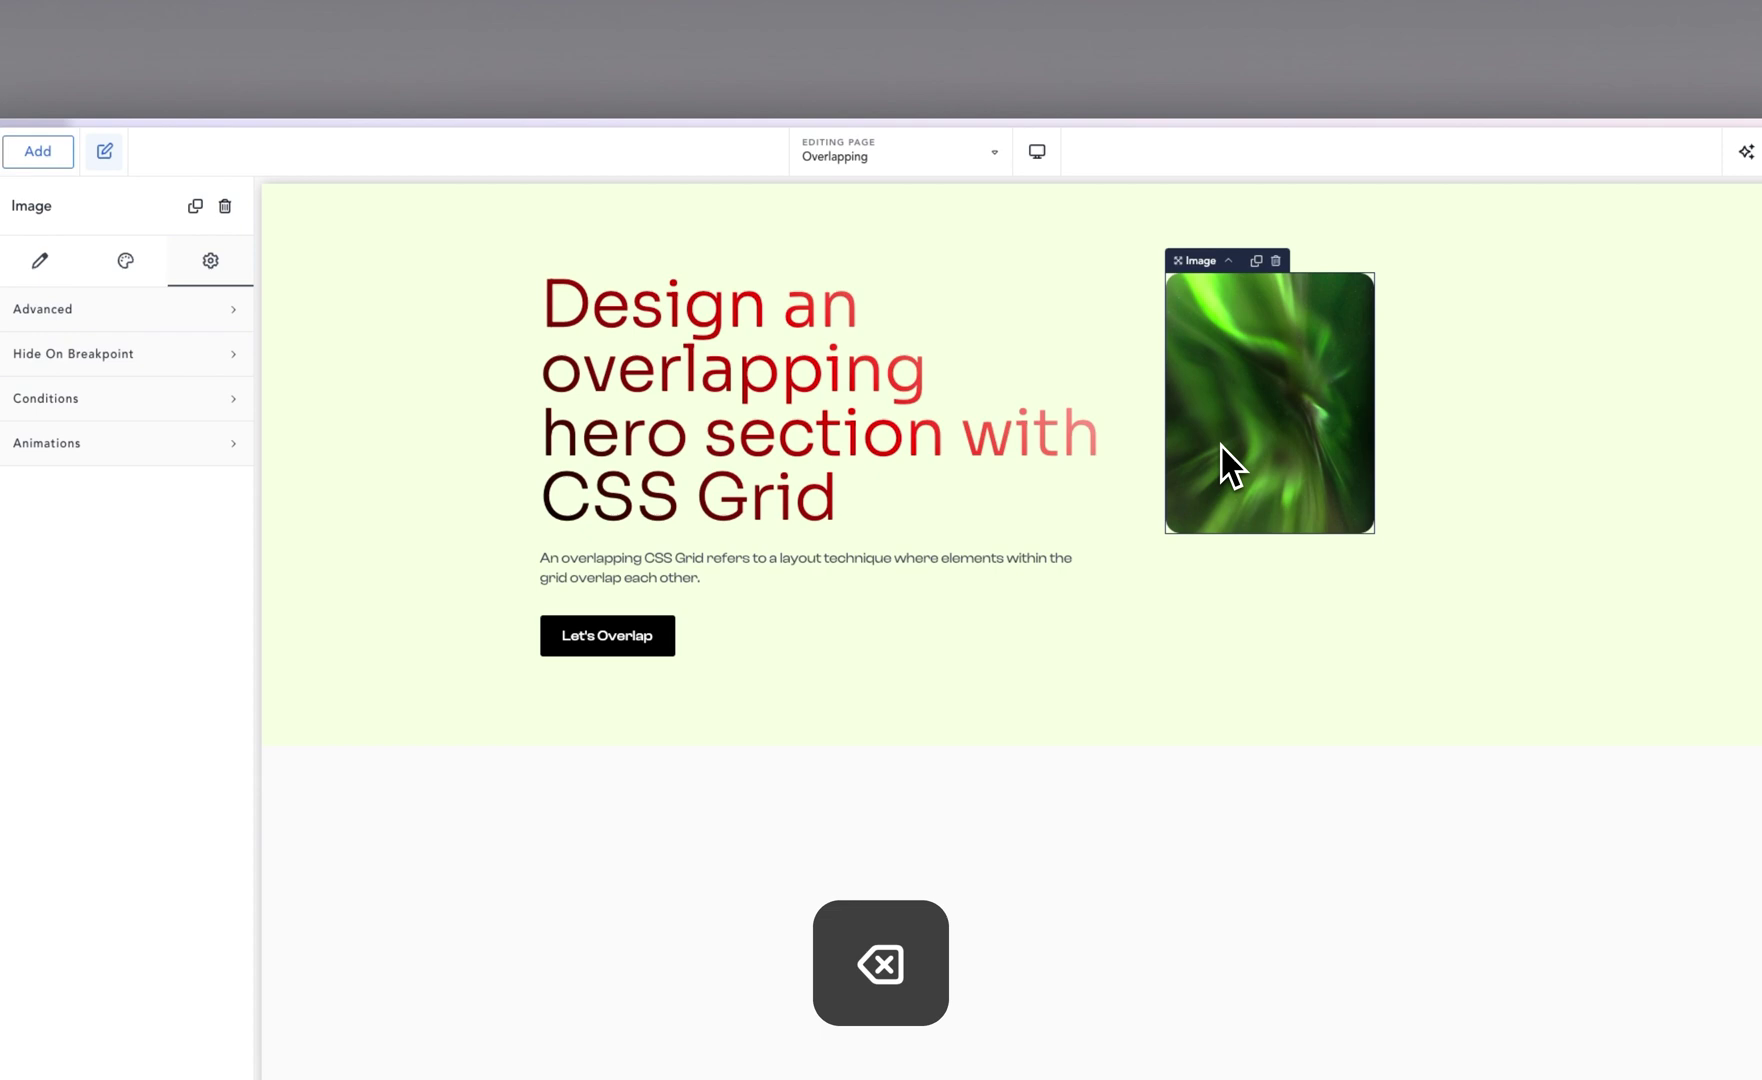
pyautogui.click(147, 408)
pyautogui.write('spa')
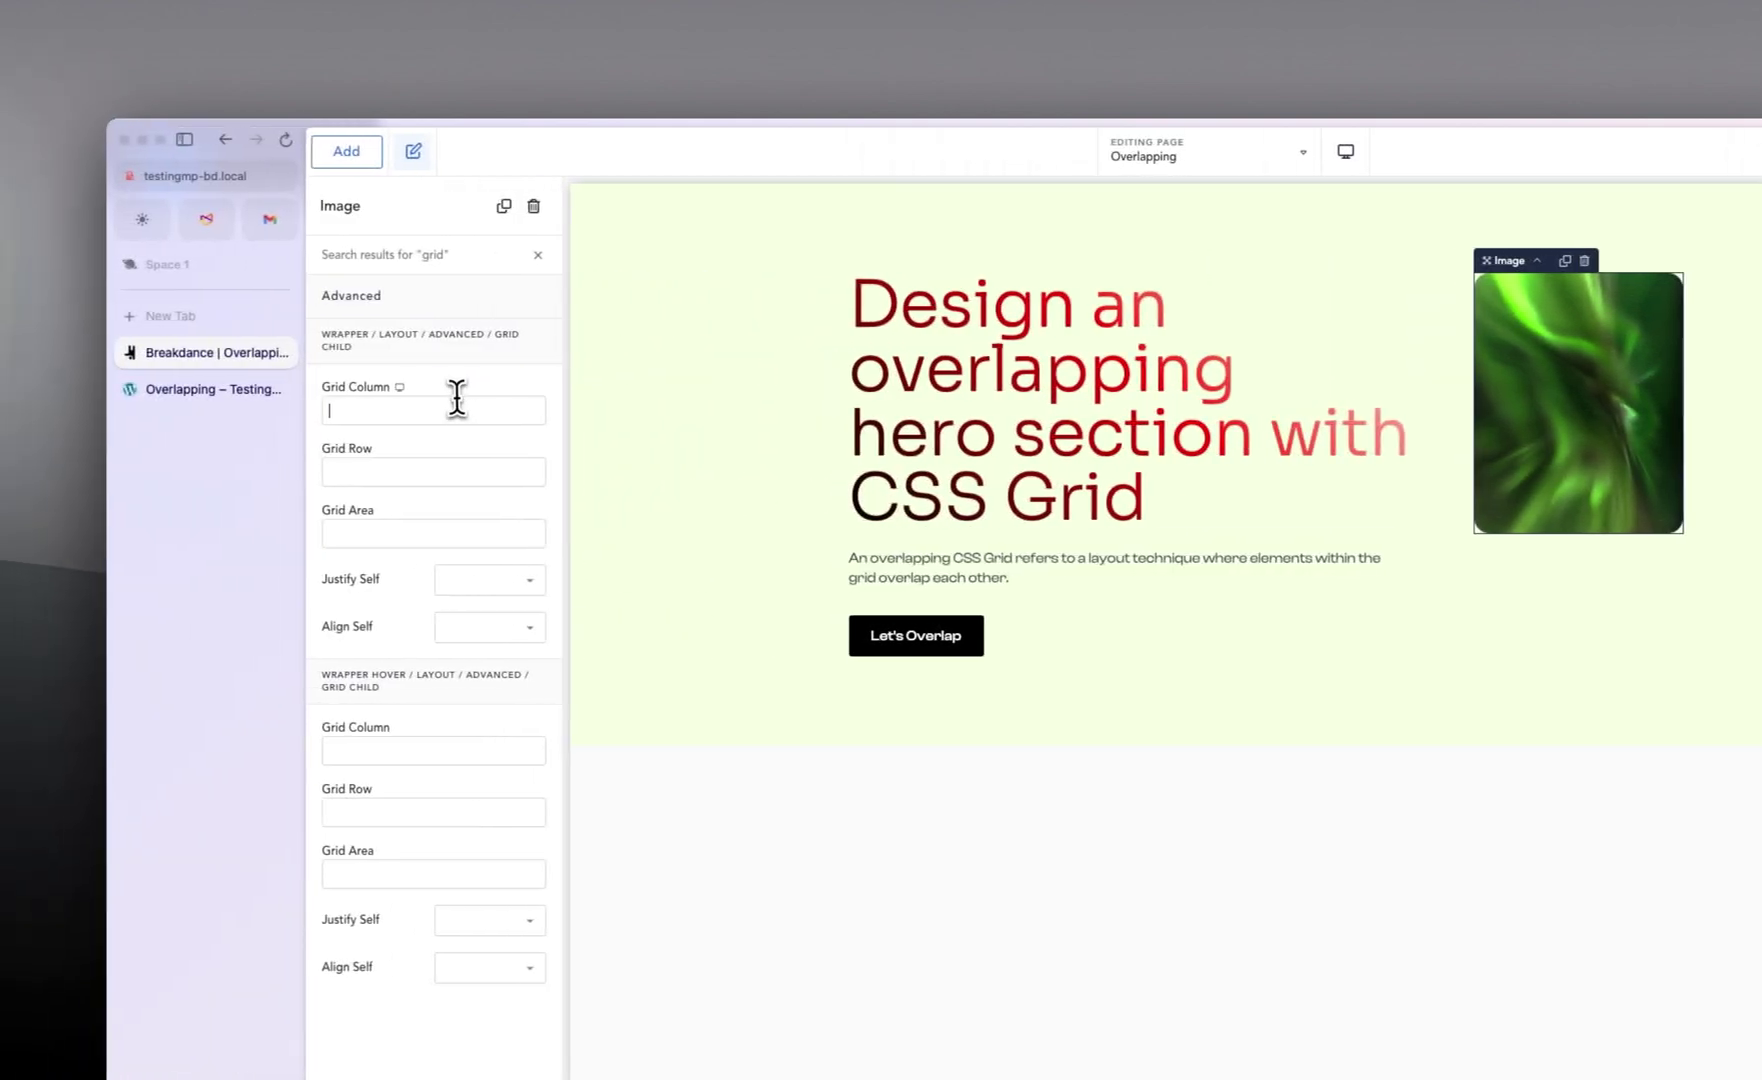
pyautogui.write('n 3')
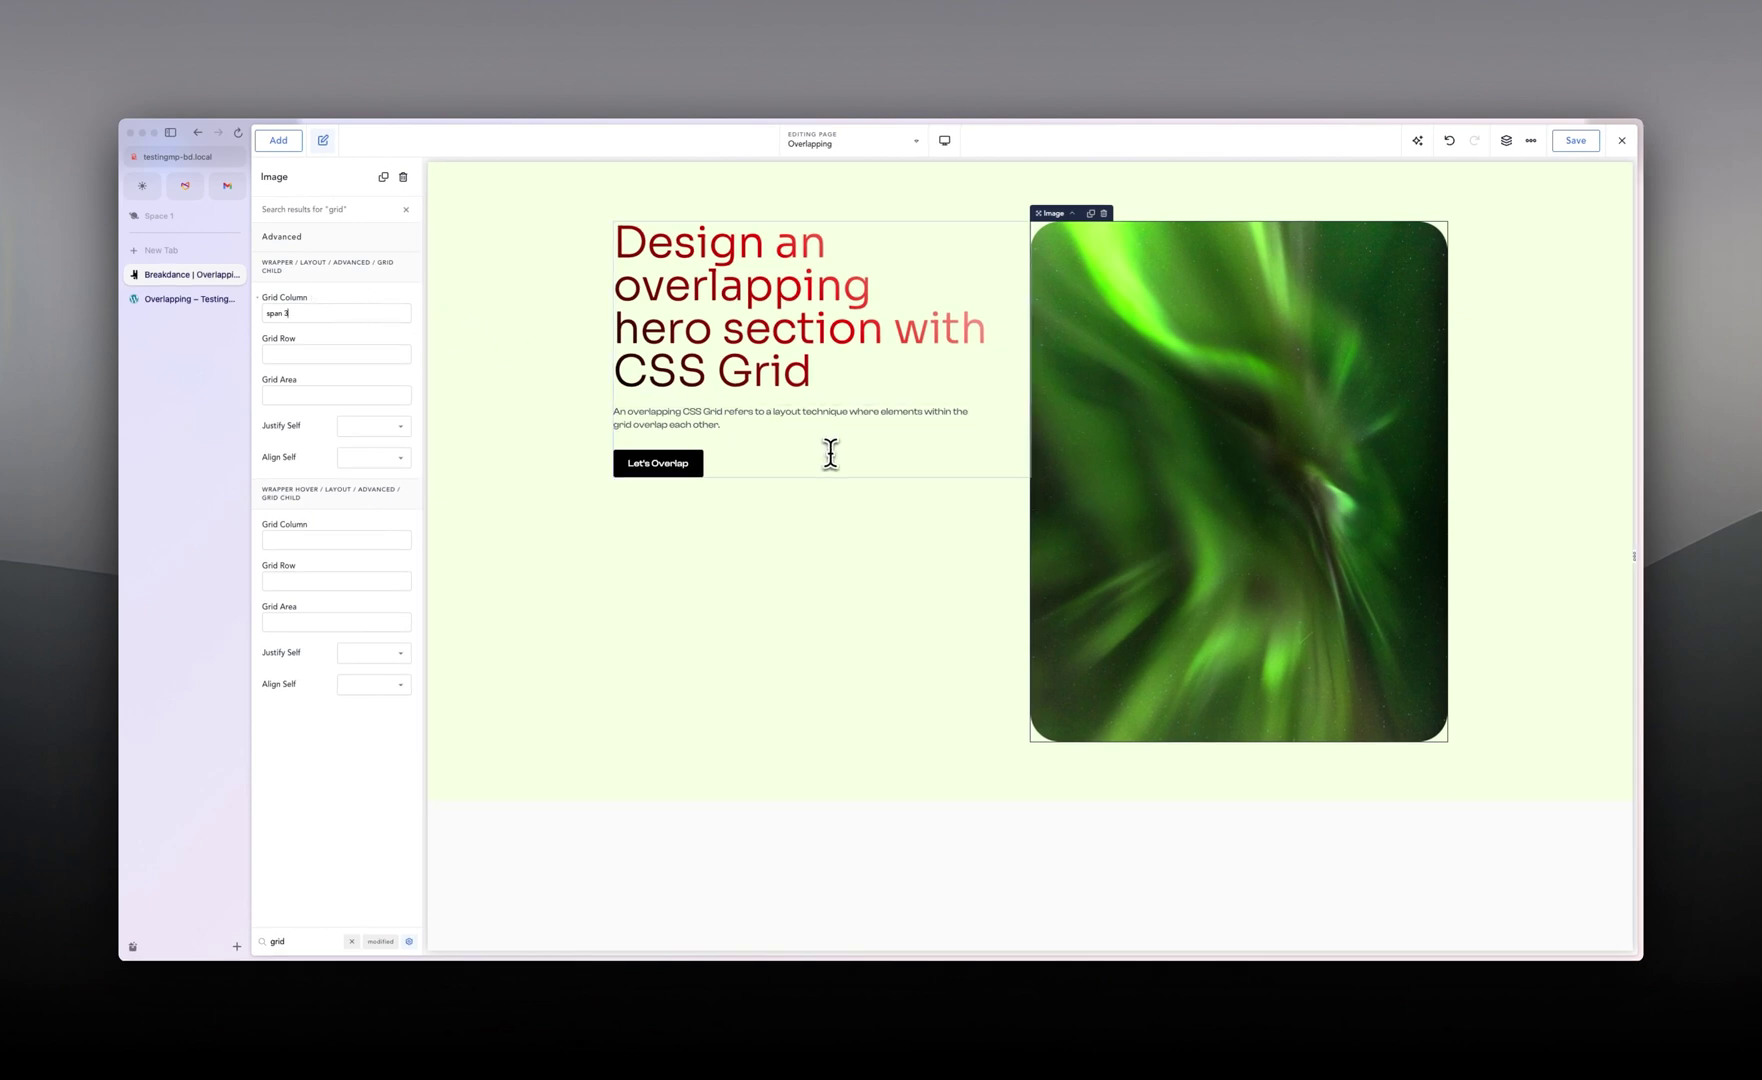
# Save the page, open the live page in DevTools and show the section container's numbered grid overlay.
pyautogui.click(1572, 141)
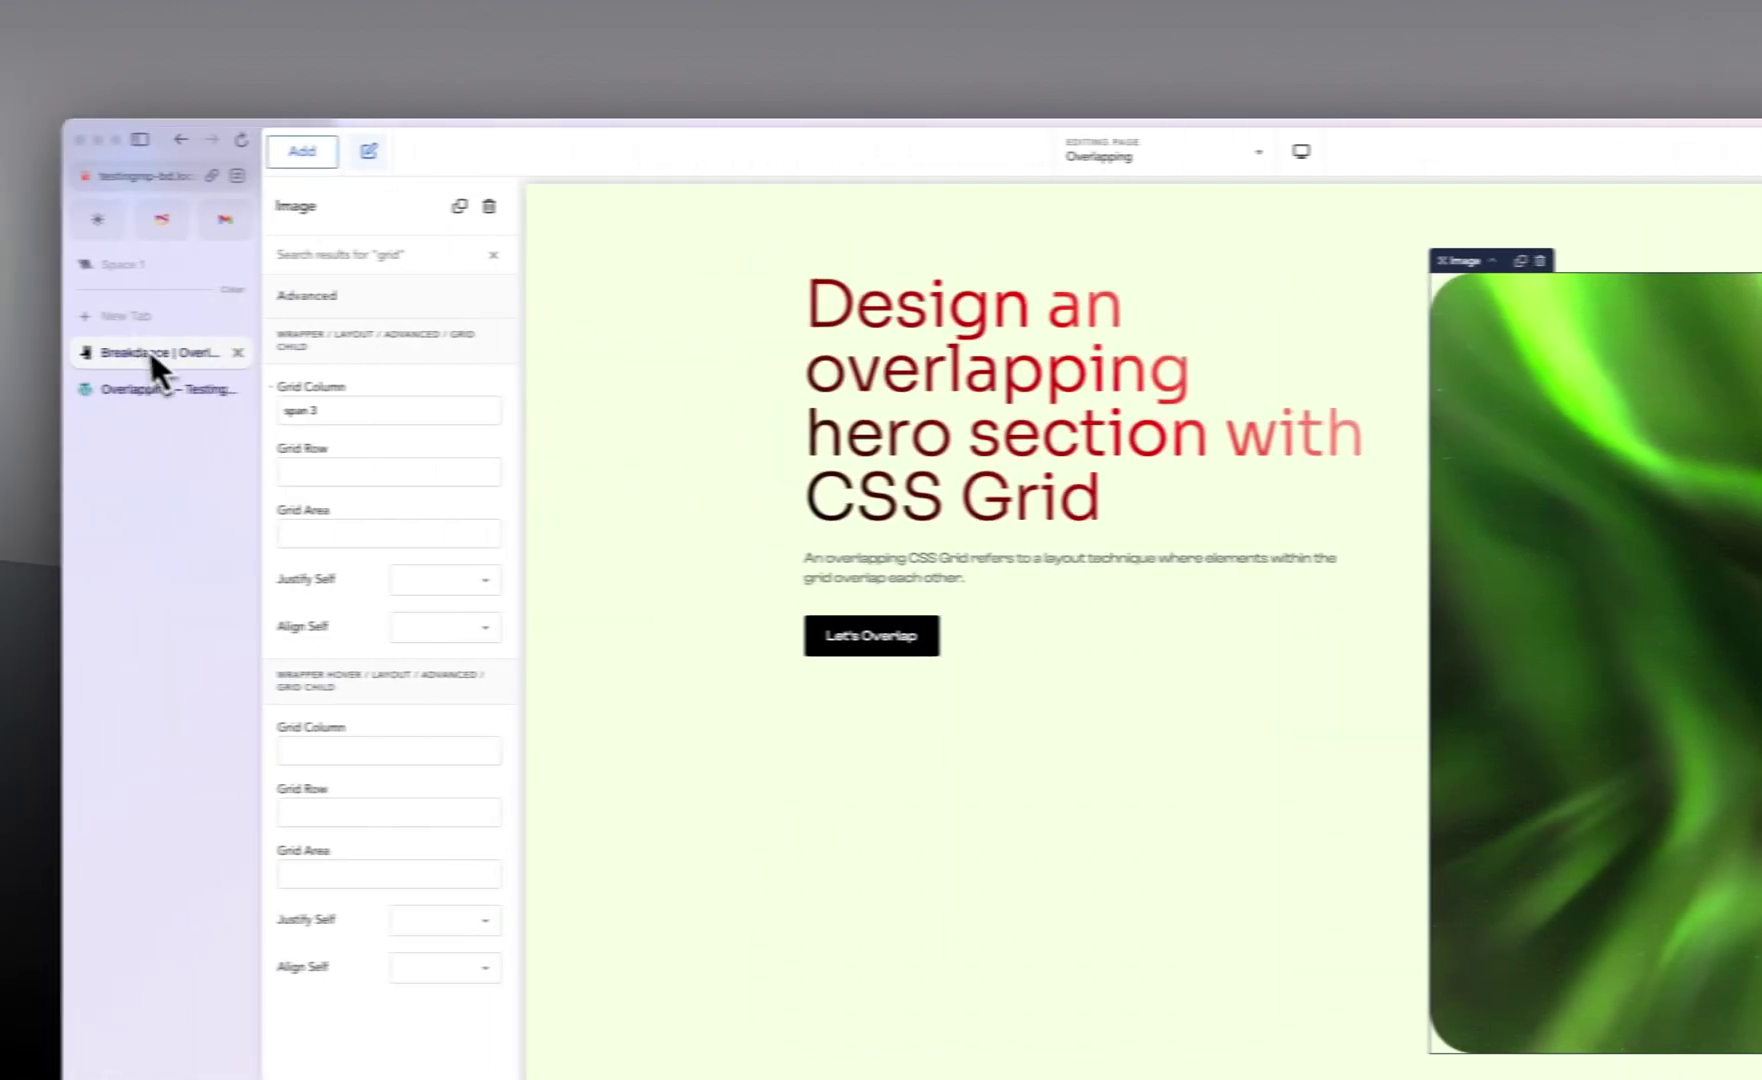
pyautogui.click(213, 387)
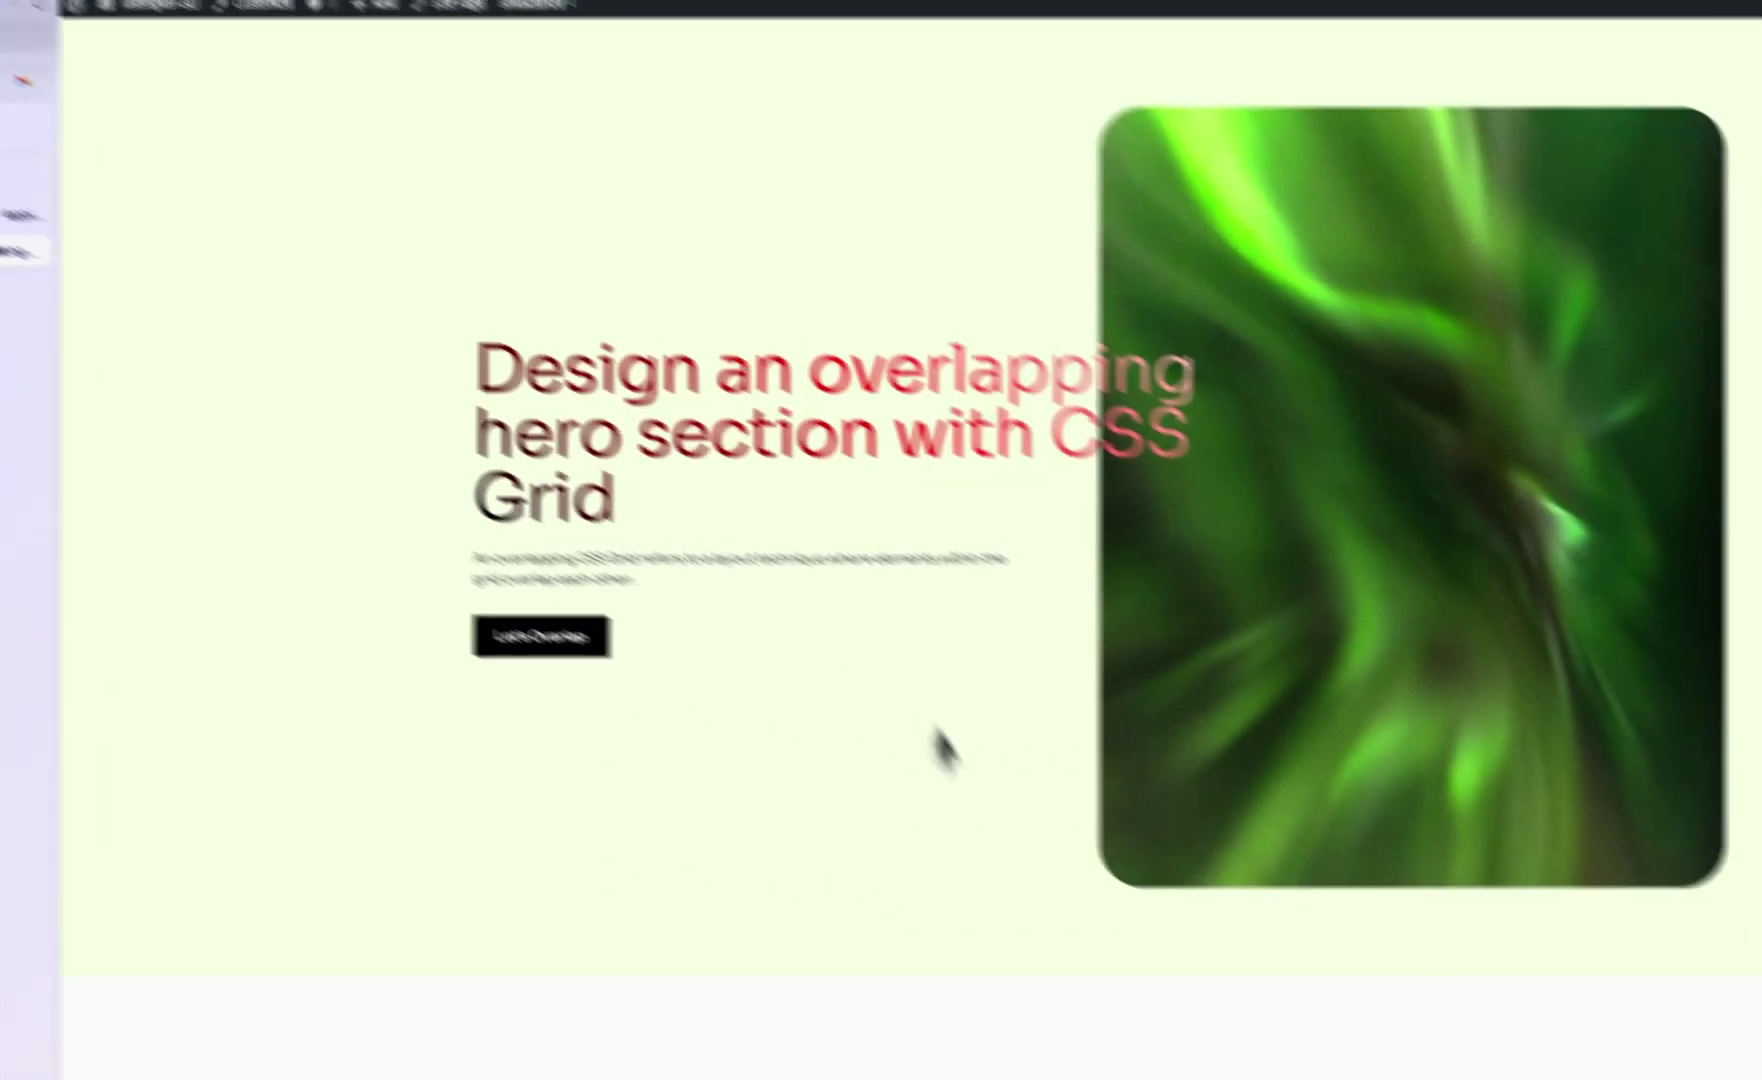
pyautogui.press('super+alt+i')
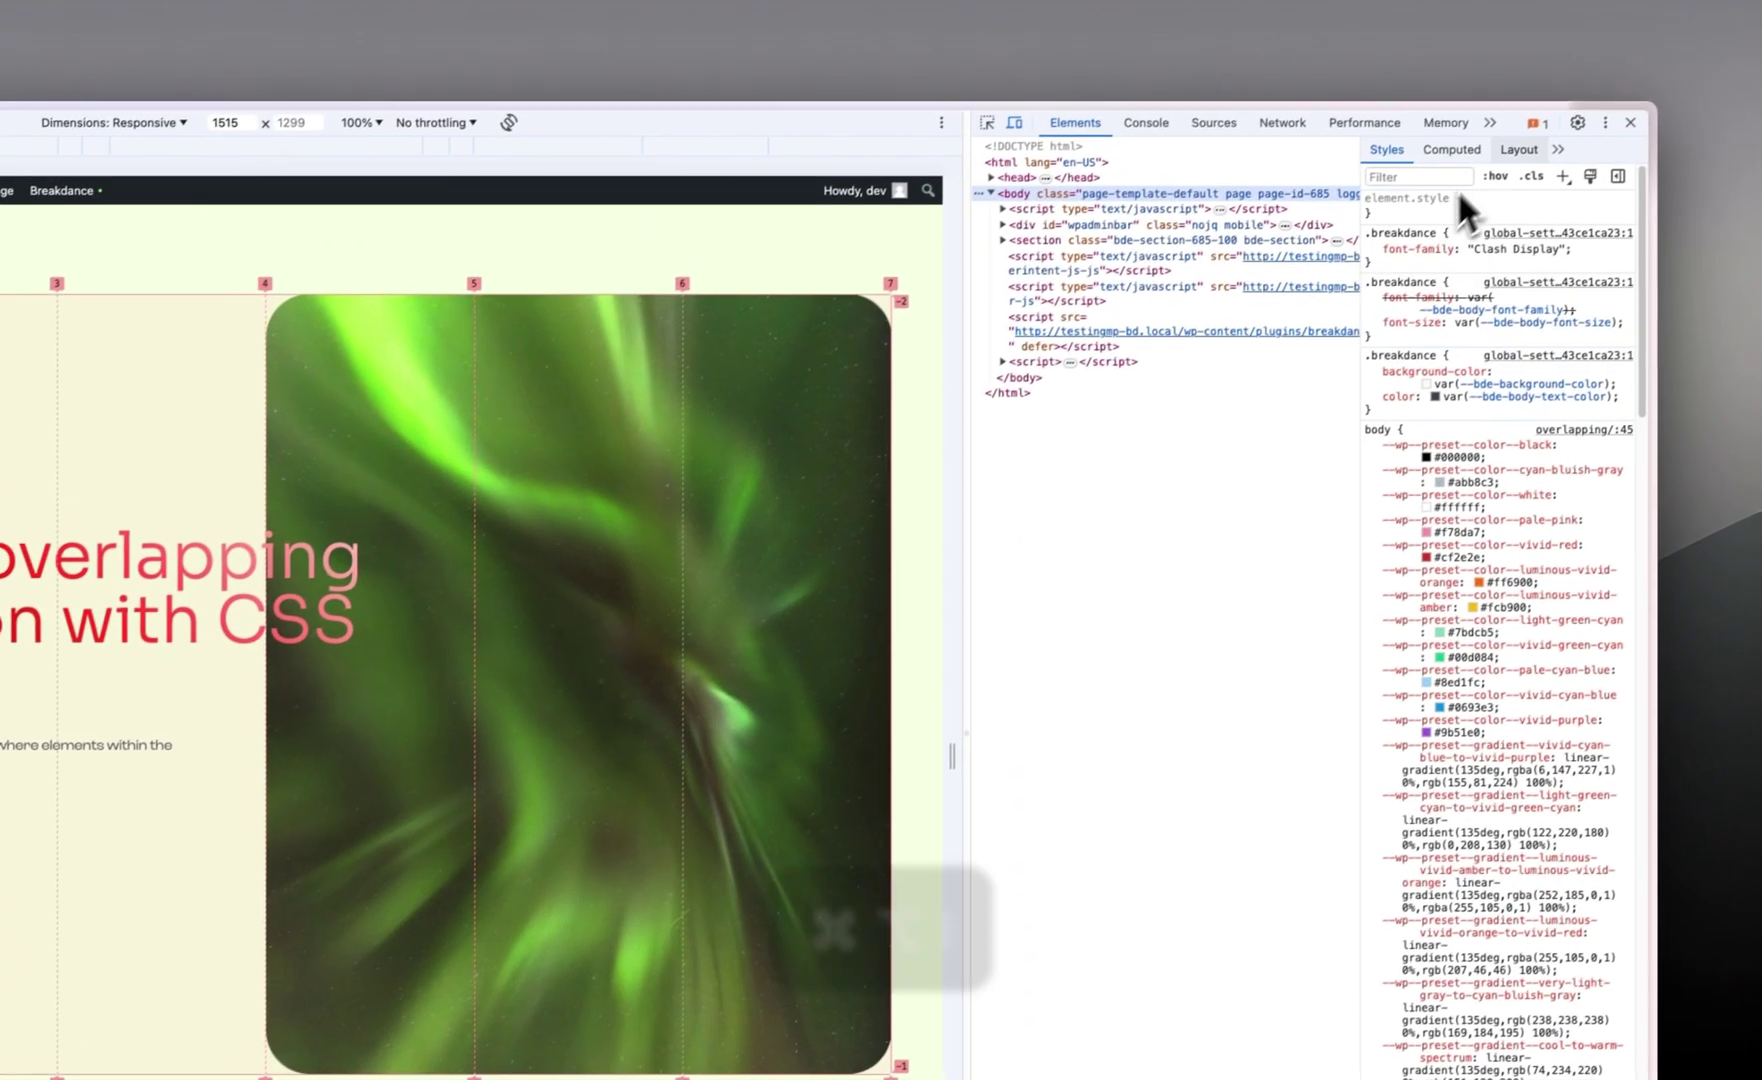
pyautogui.click(1518, 149)
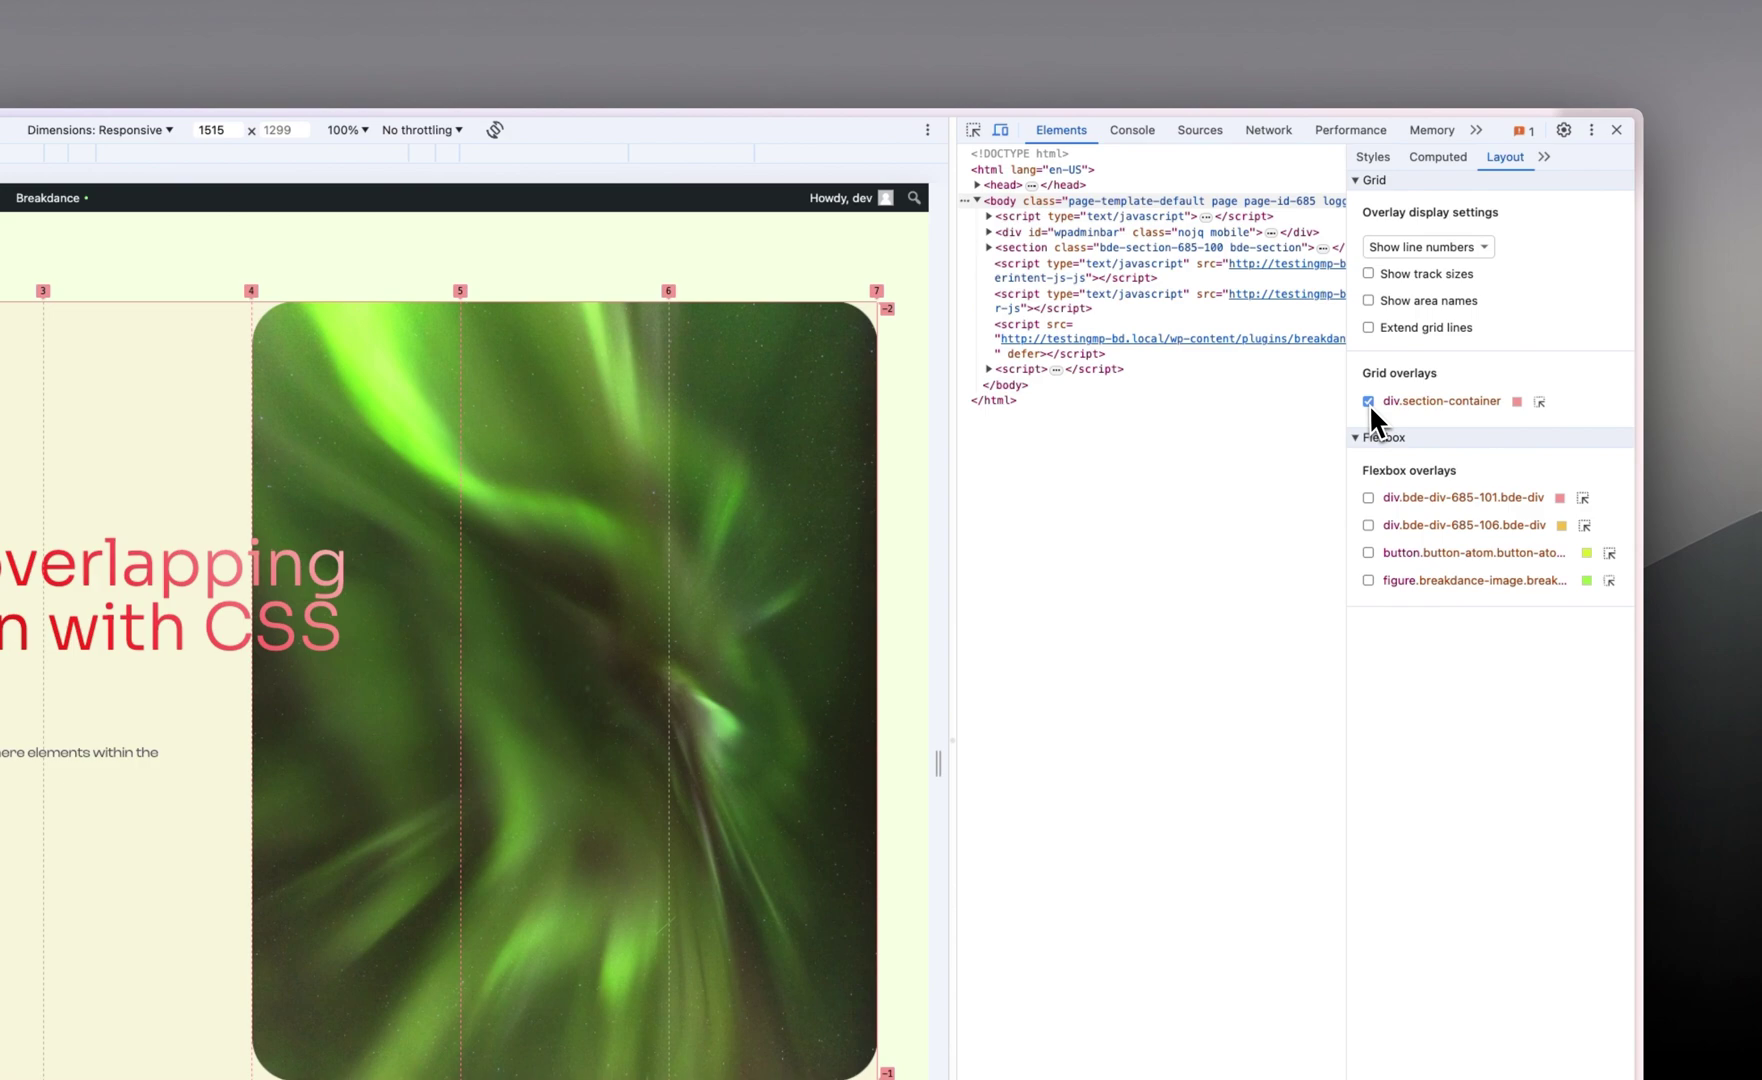
pyautogui.click(1382, 394)
pyautogui.click(1368, 401)
pyautogui.click(1368, 401)
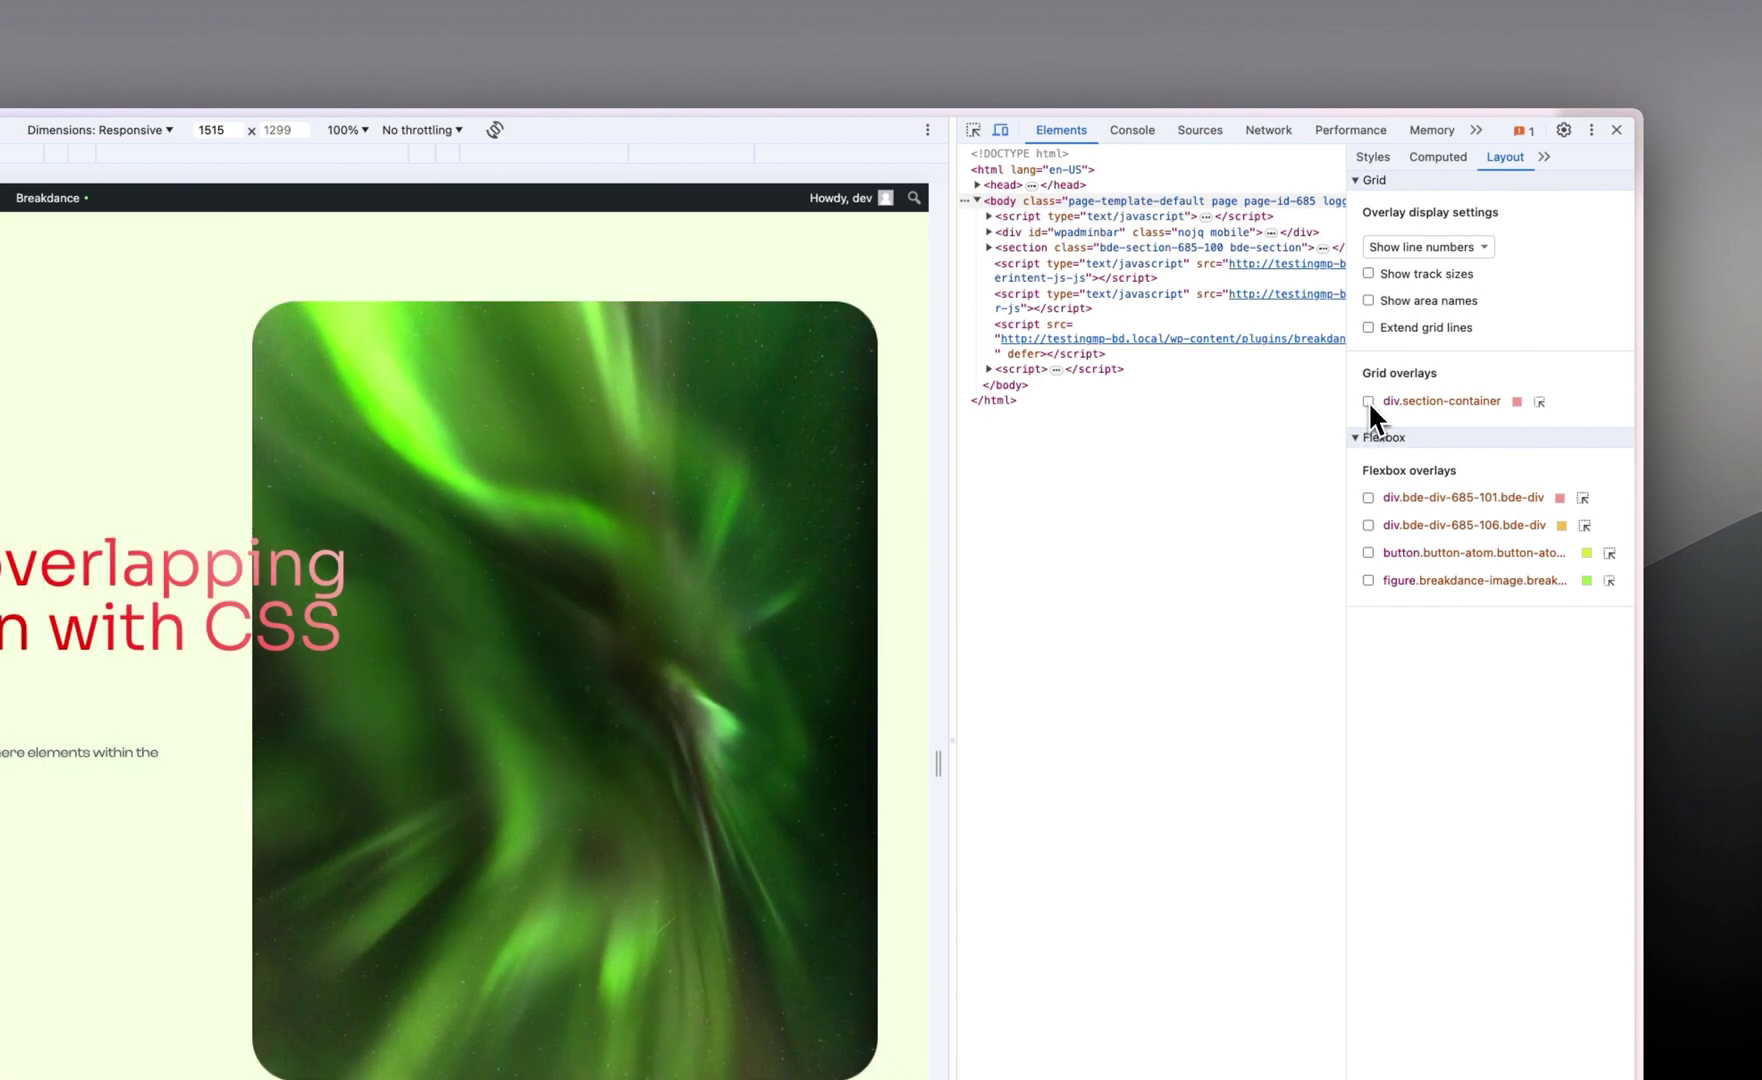
pyautogui.click(1368, 401)
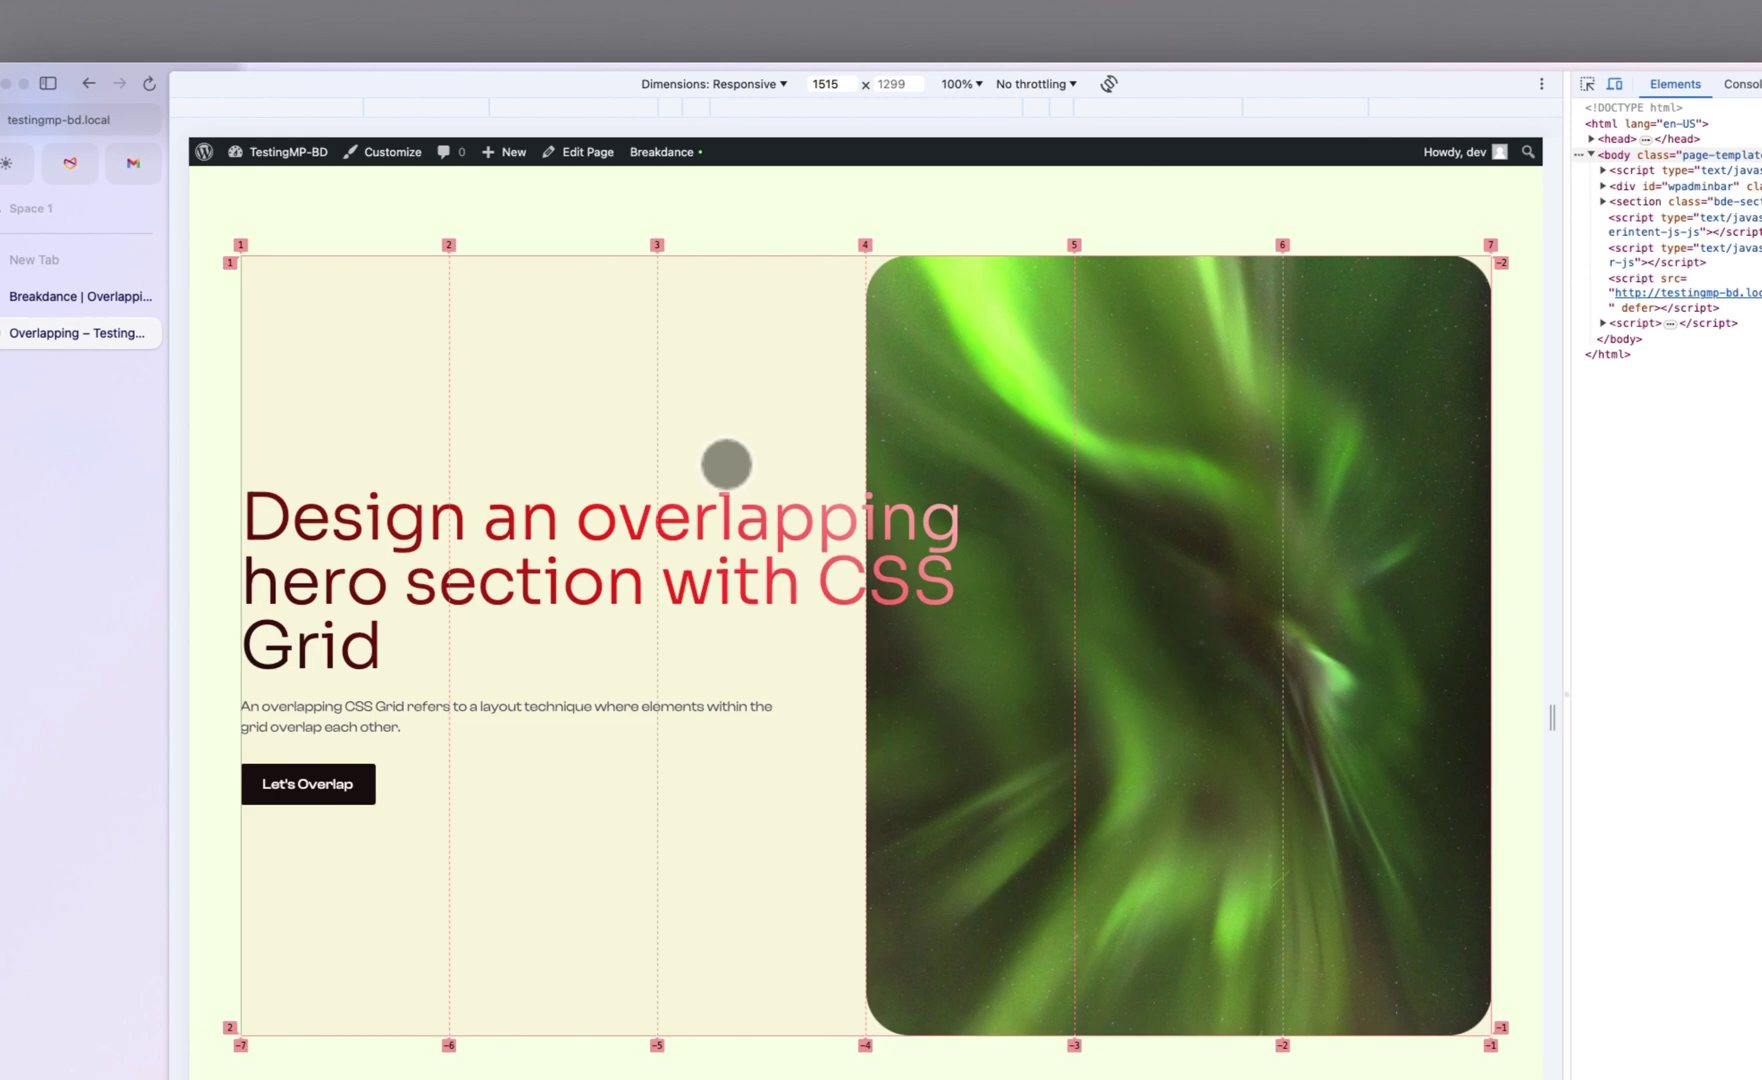
# Reload the live page and inspect the heading block element.
pyautogui.press('super+r')
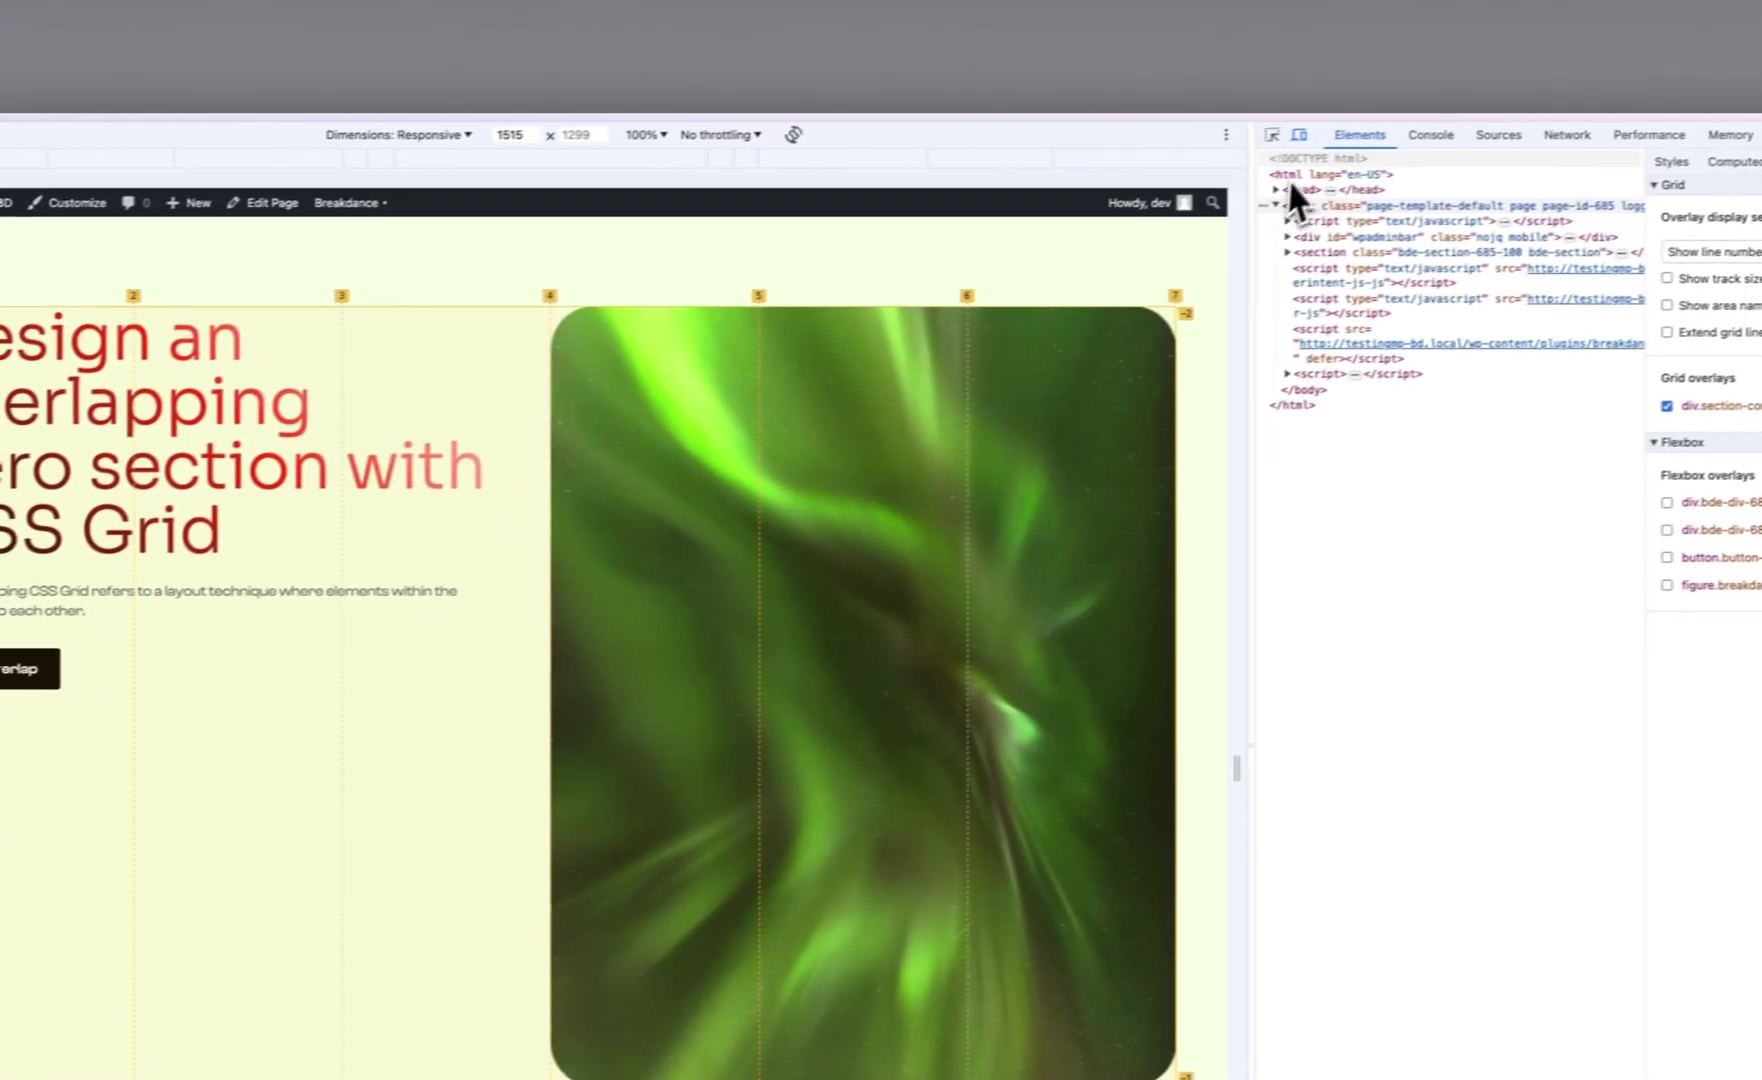
pyautogui.click(1242, 140)
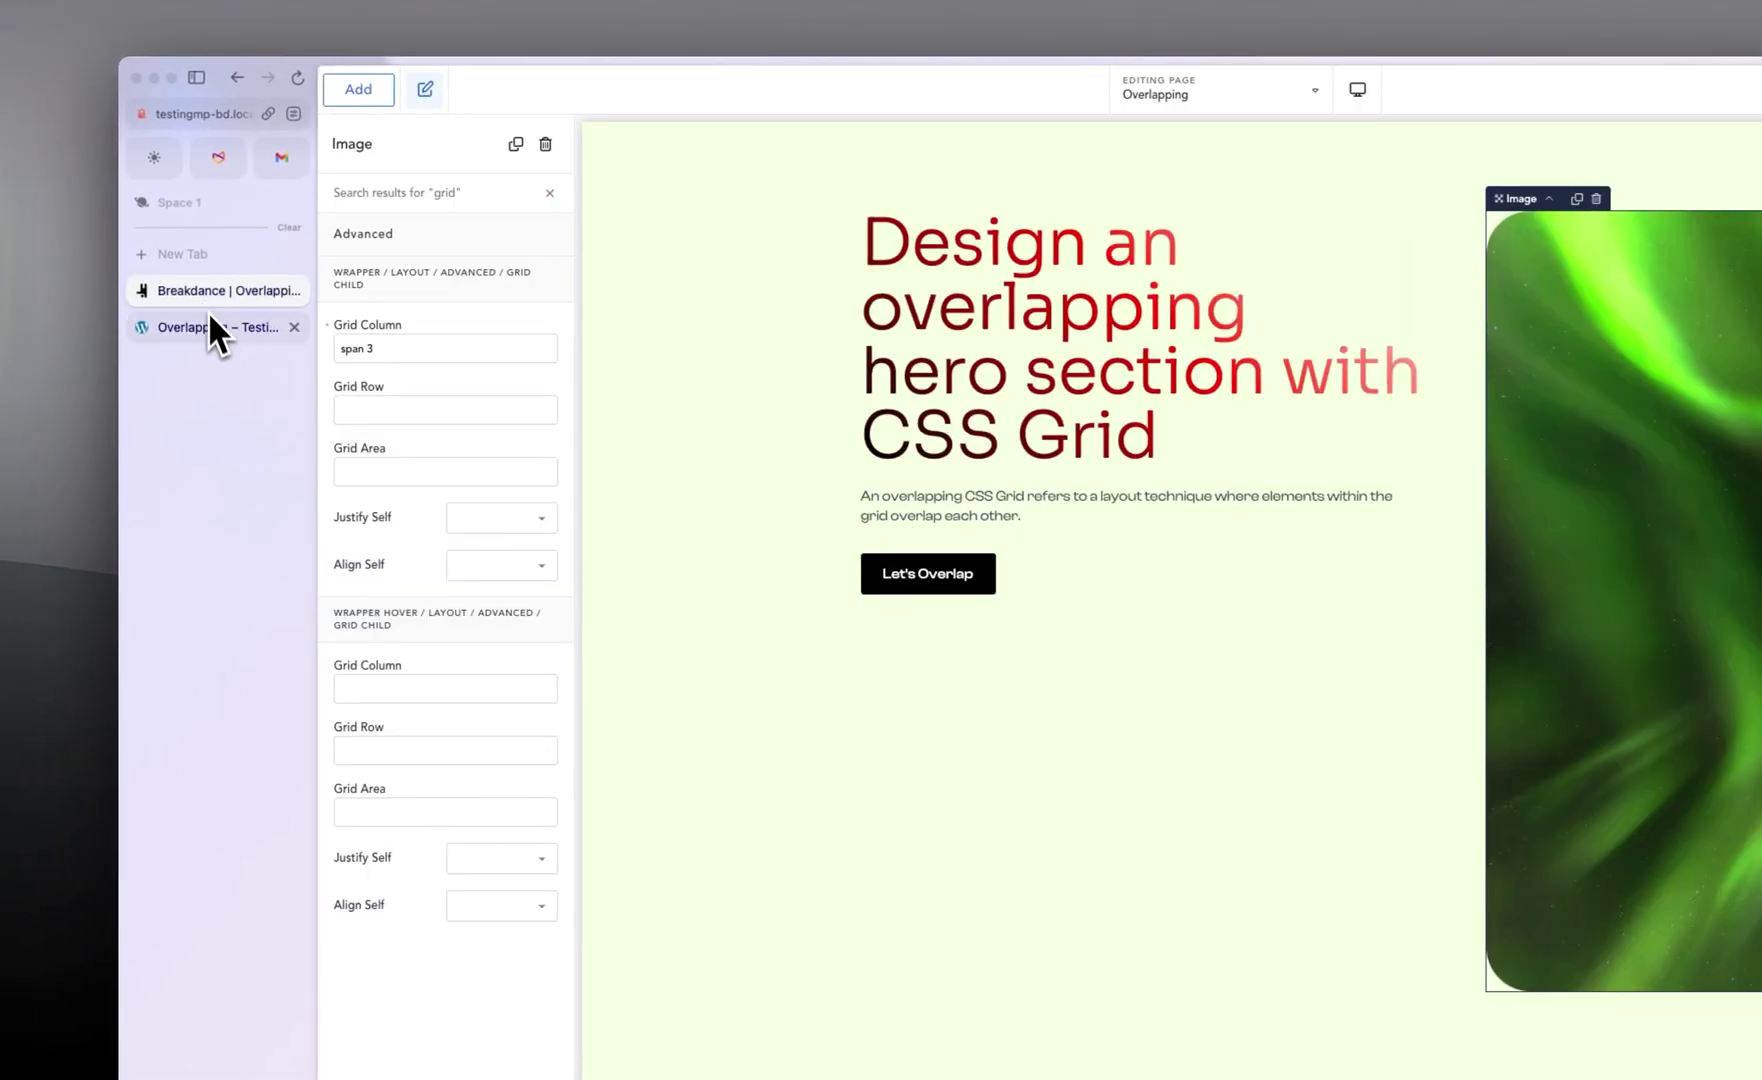
pyautogui.click(213, 329)
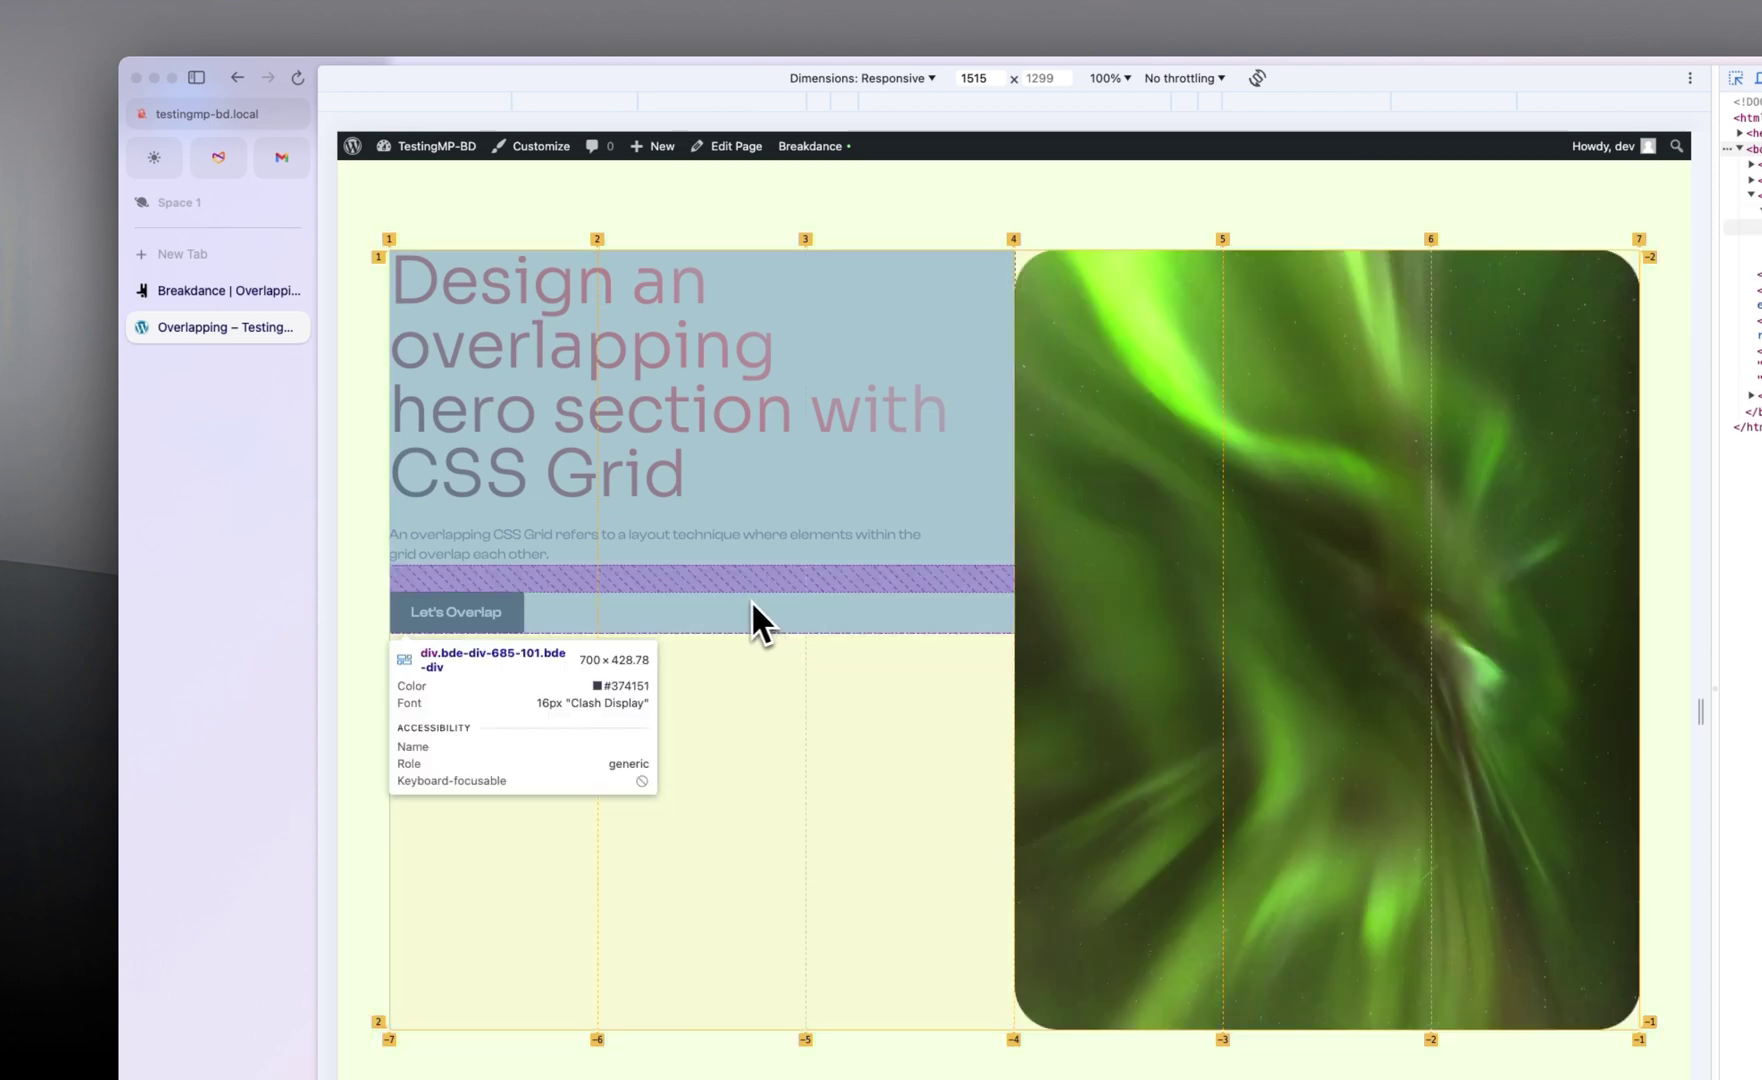
pyautogui.click(732, 613)
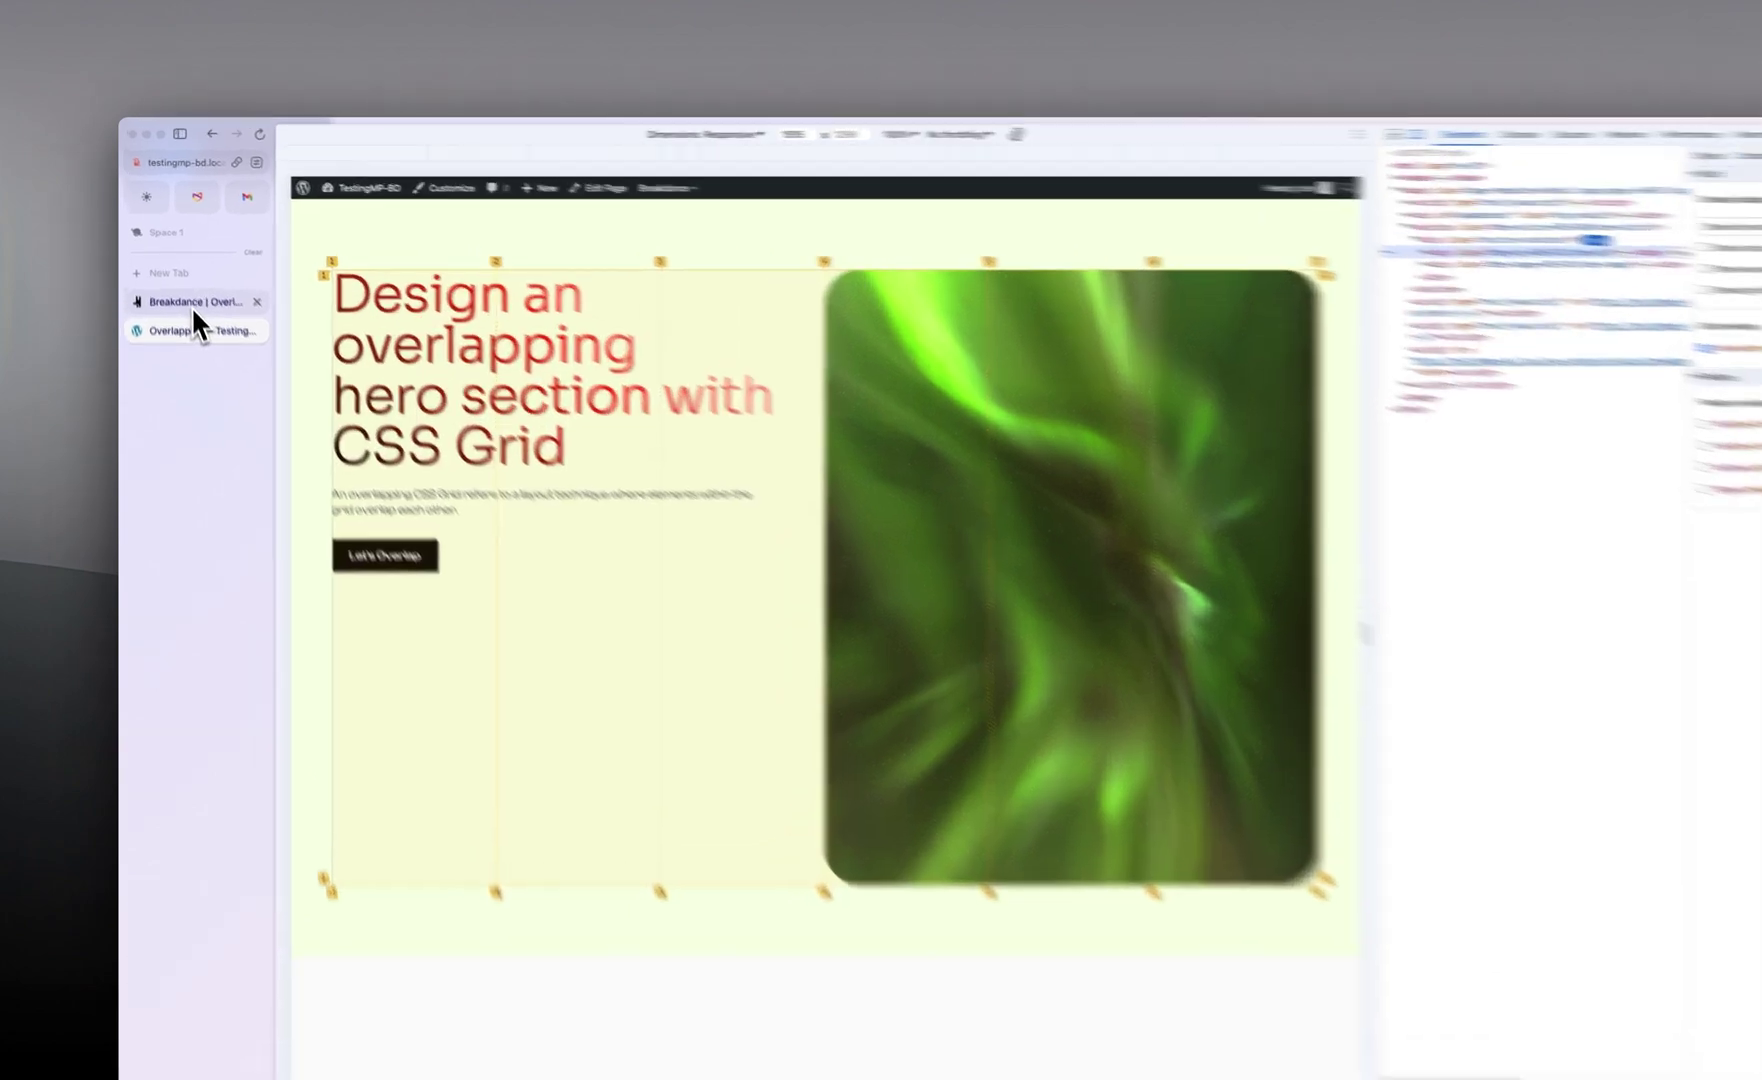
# Back in Breakdance, search settings for 'grid' and set the heading block's Grid Column to '1/ 5'.
pyautogui.click(187, 277)
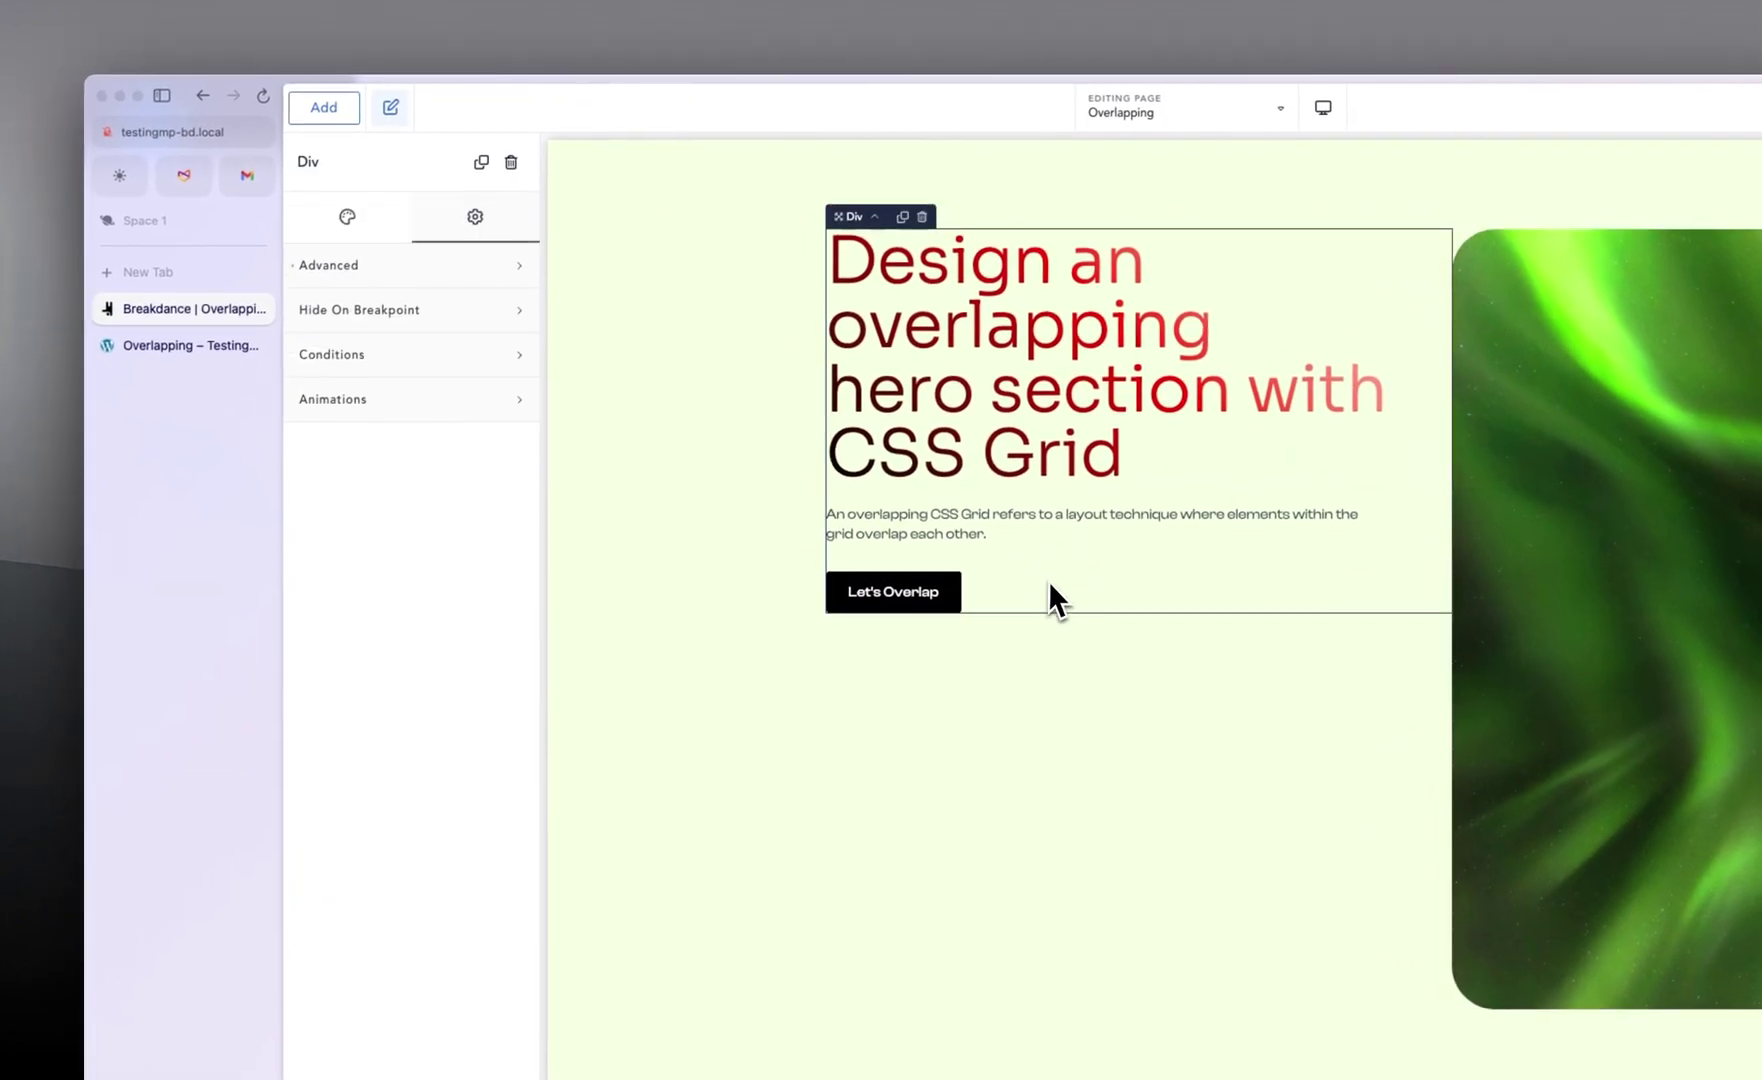
pyautogui.write('gri')
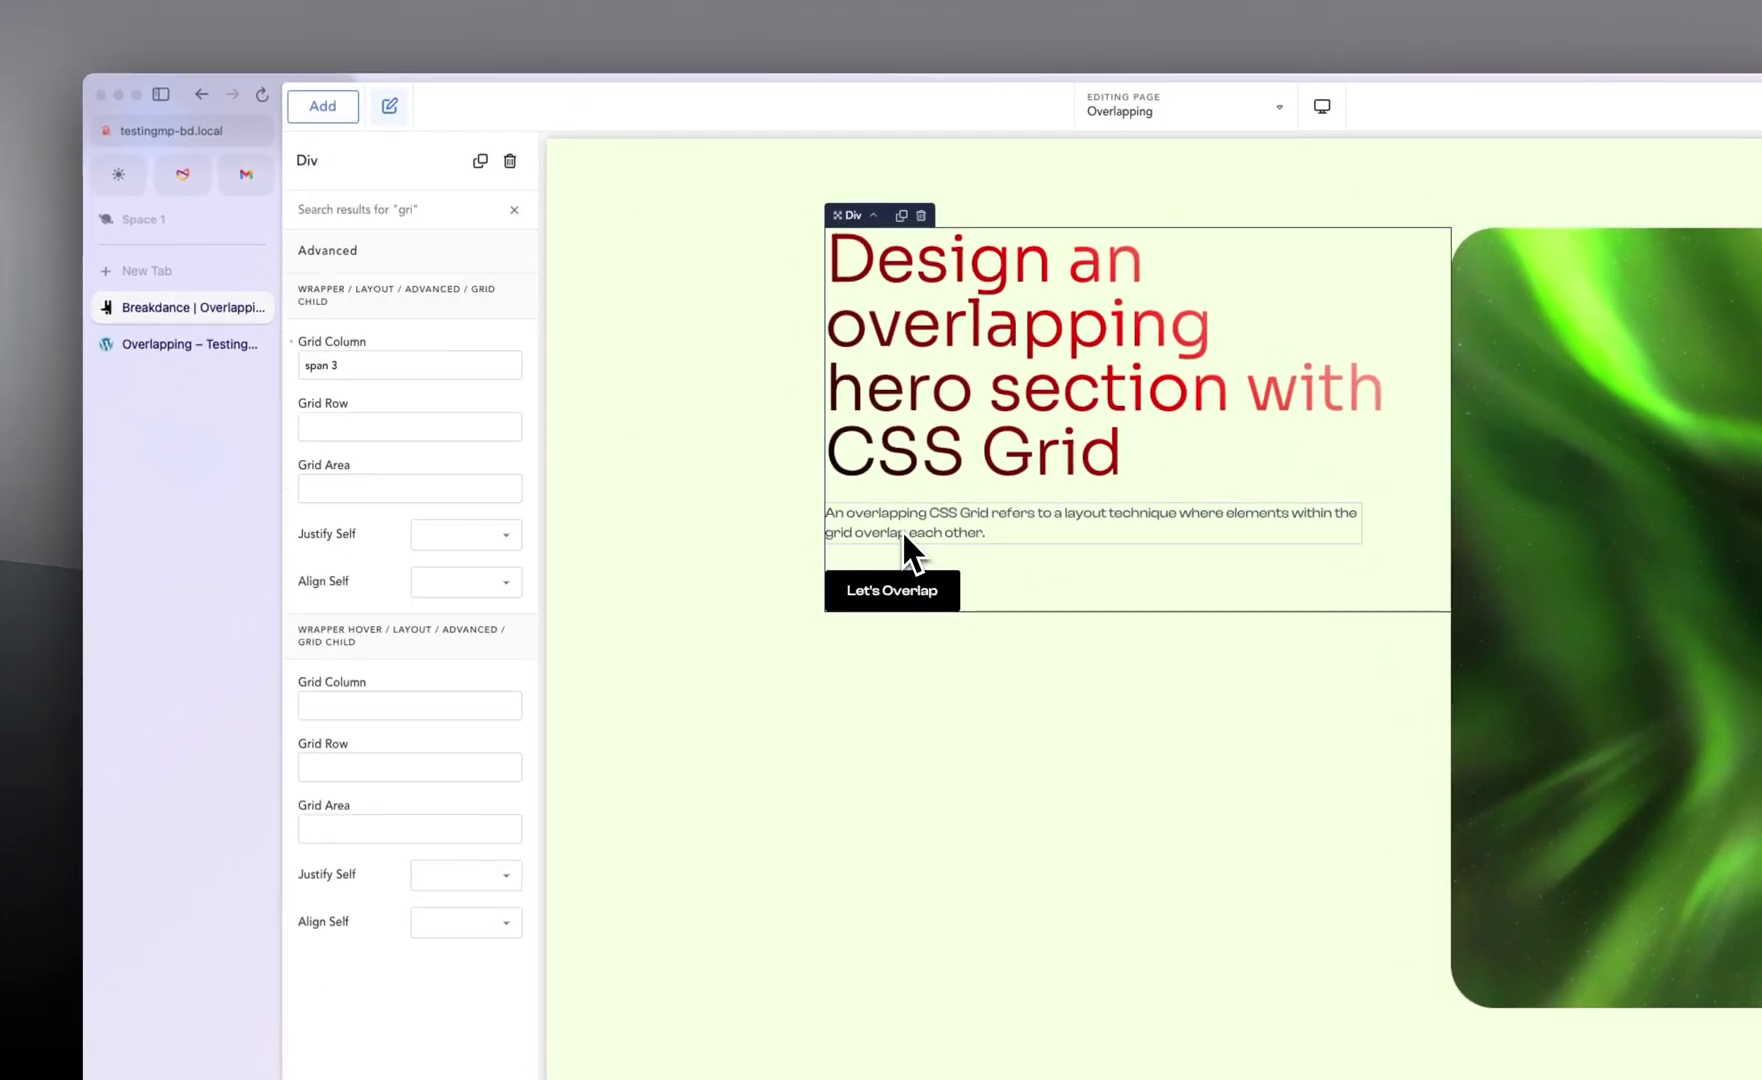
pyautogui.write('d')
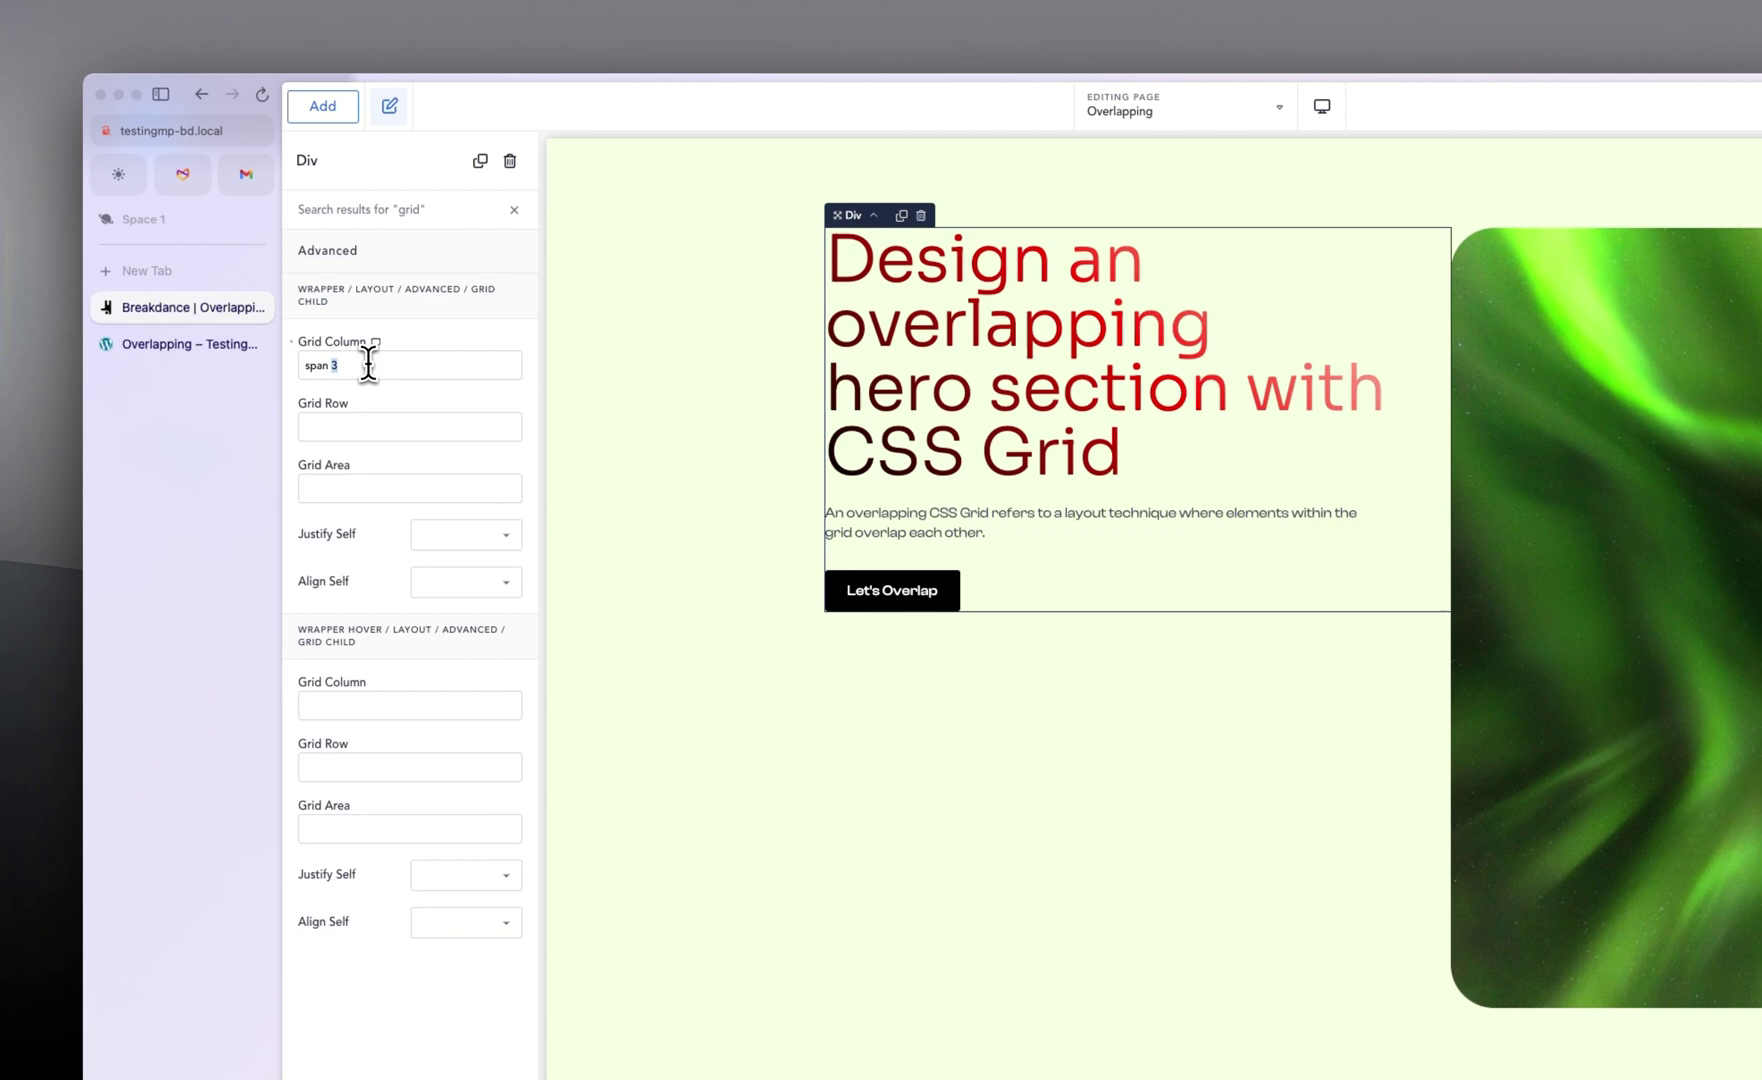
pyautogui.write('1')
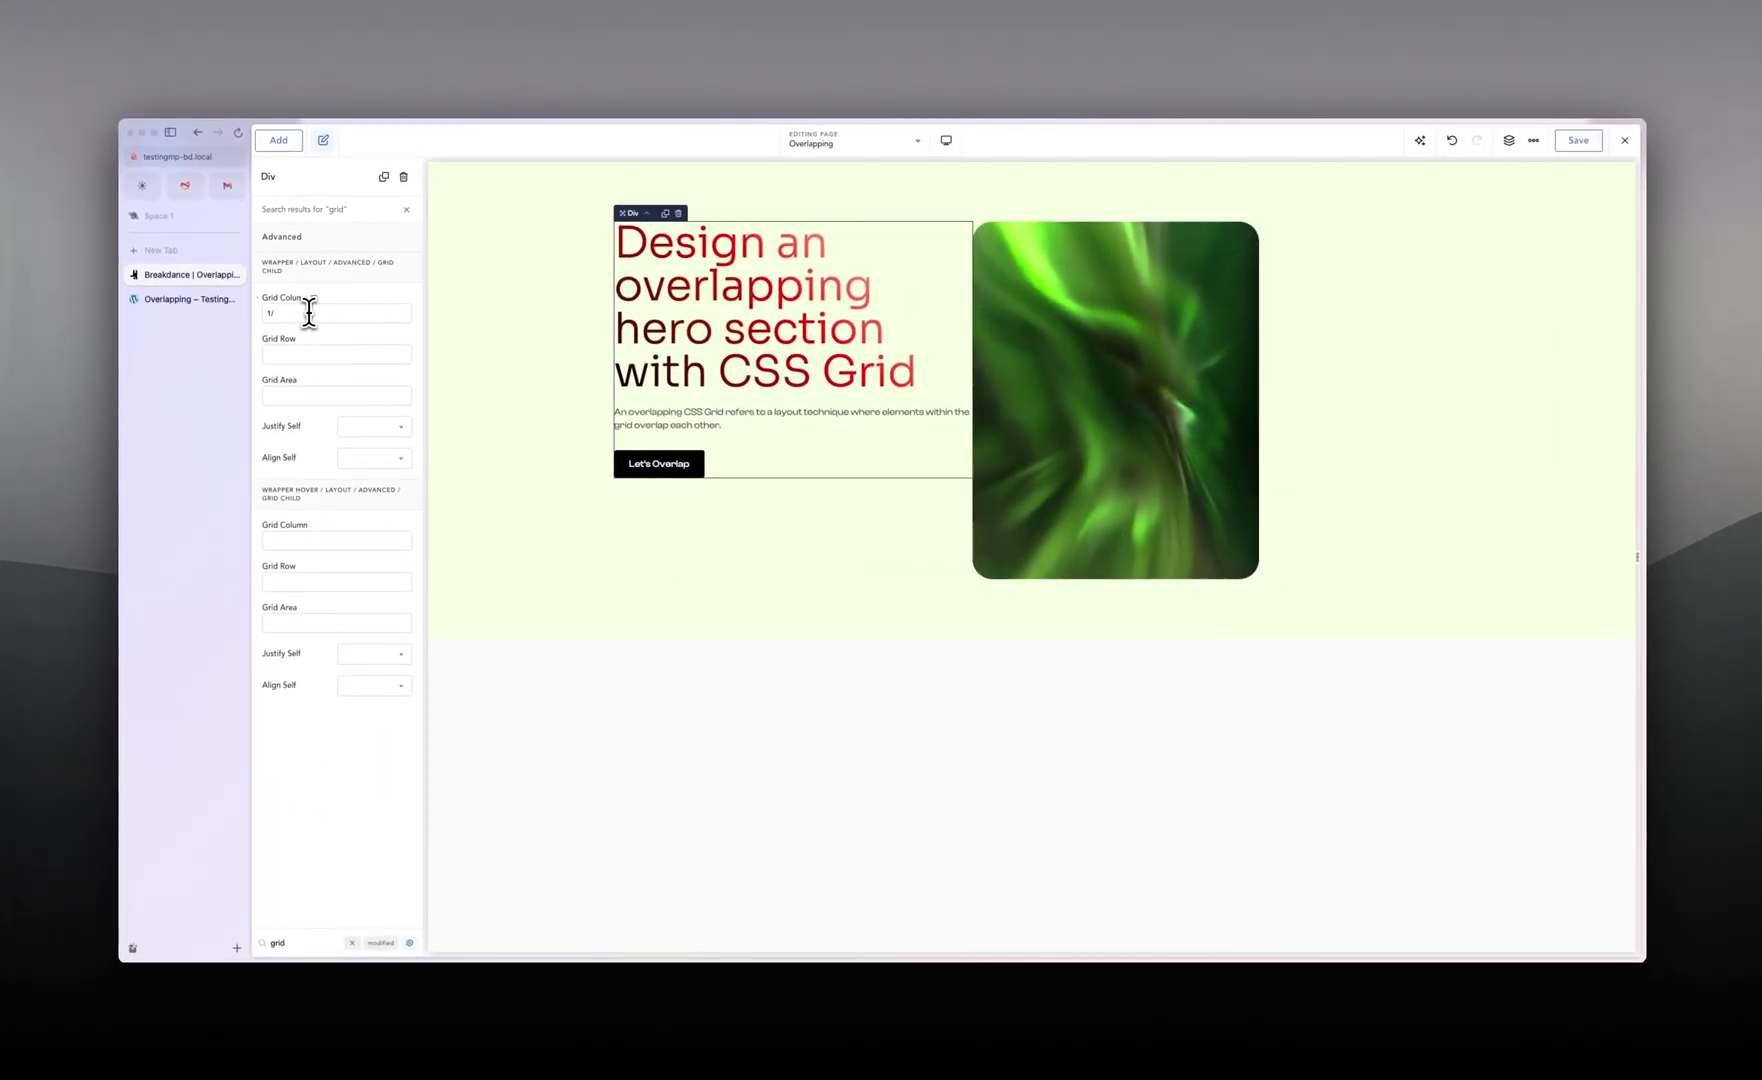
pyautogui.write('/ 5')
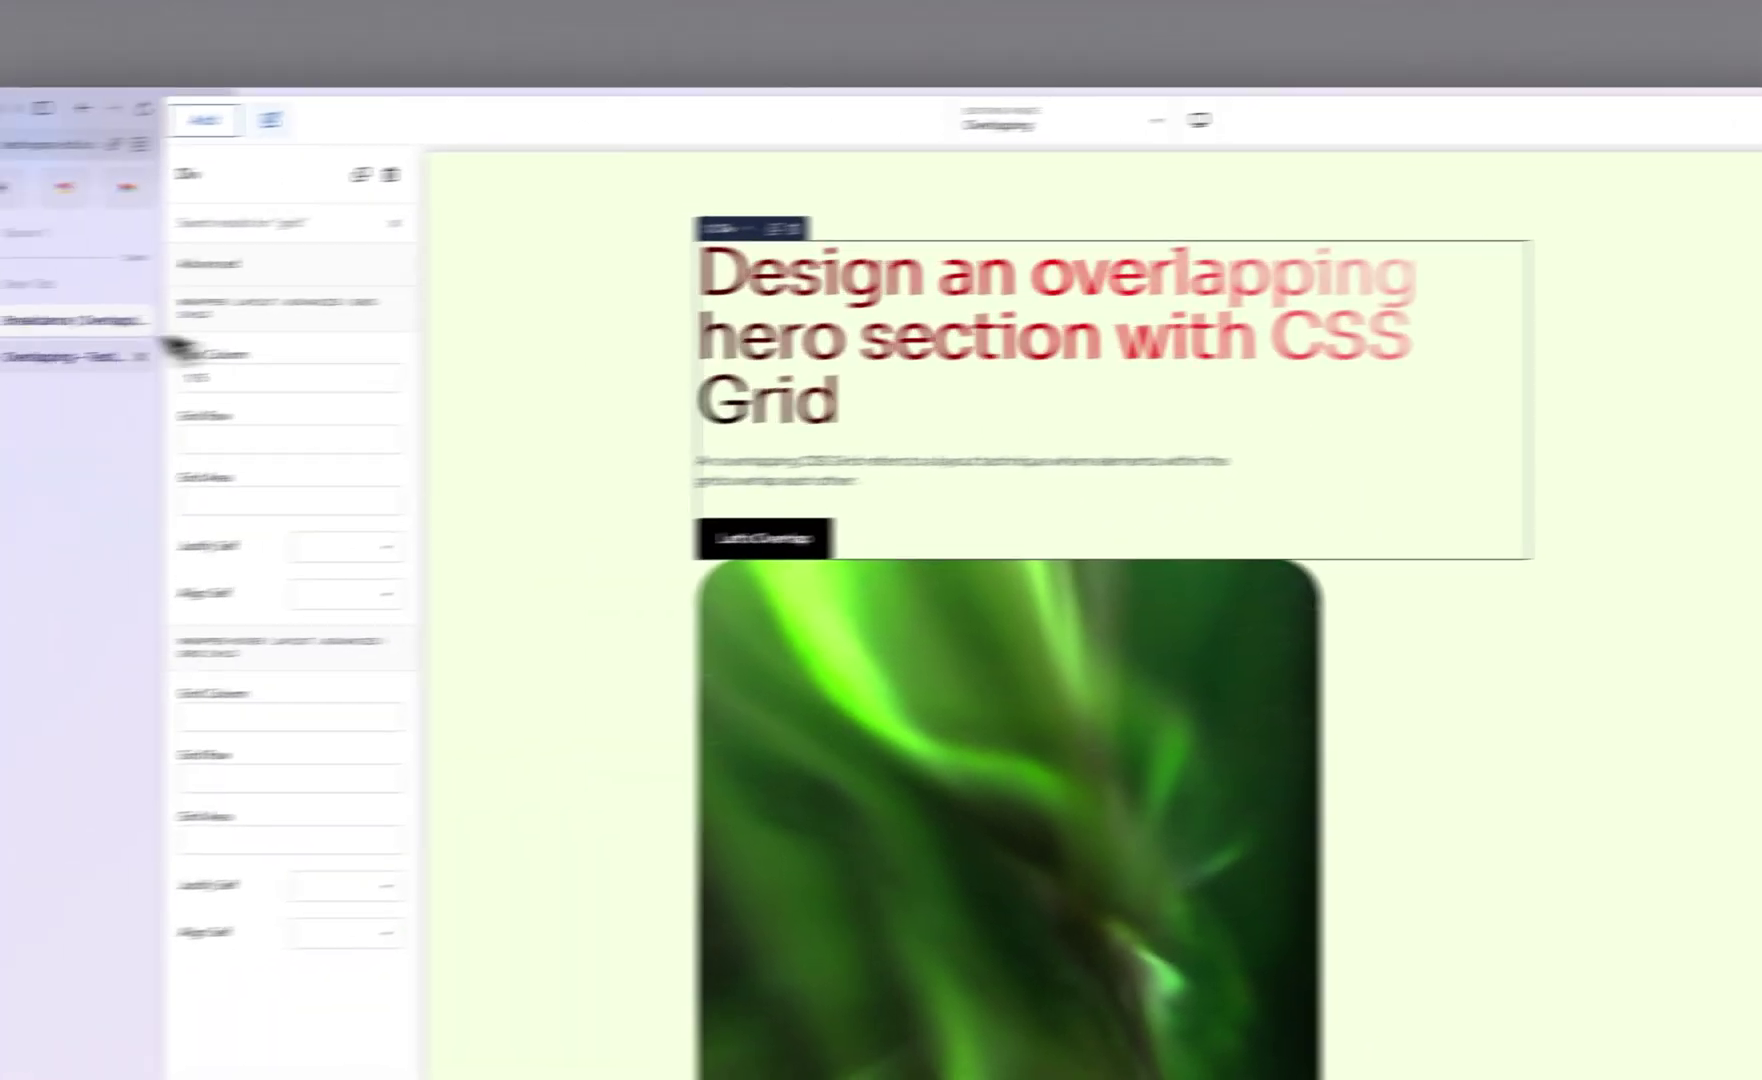
pyautogui.click(170, 298)
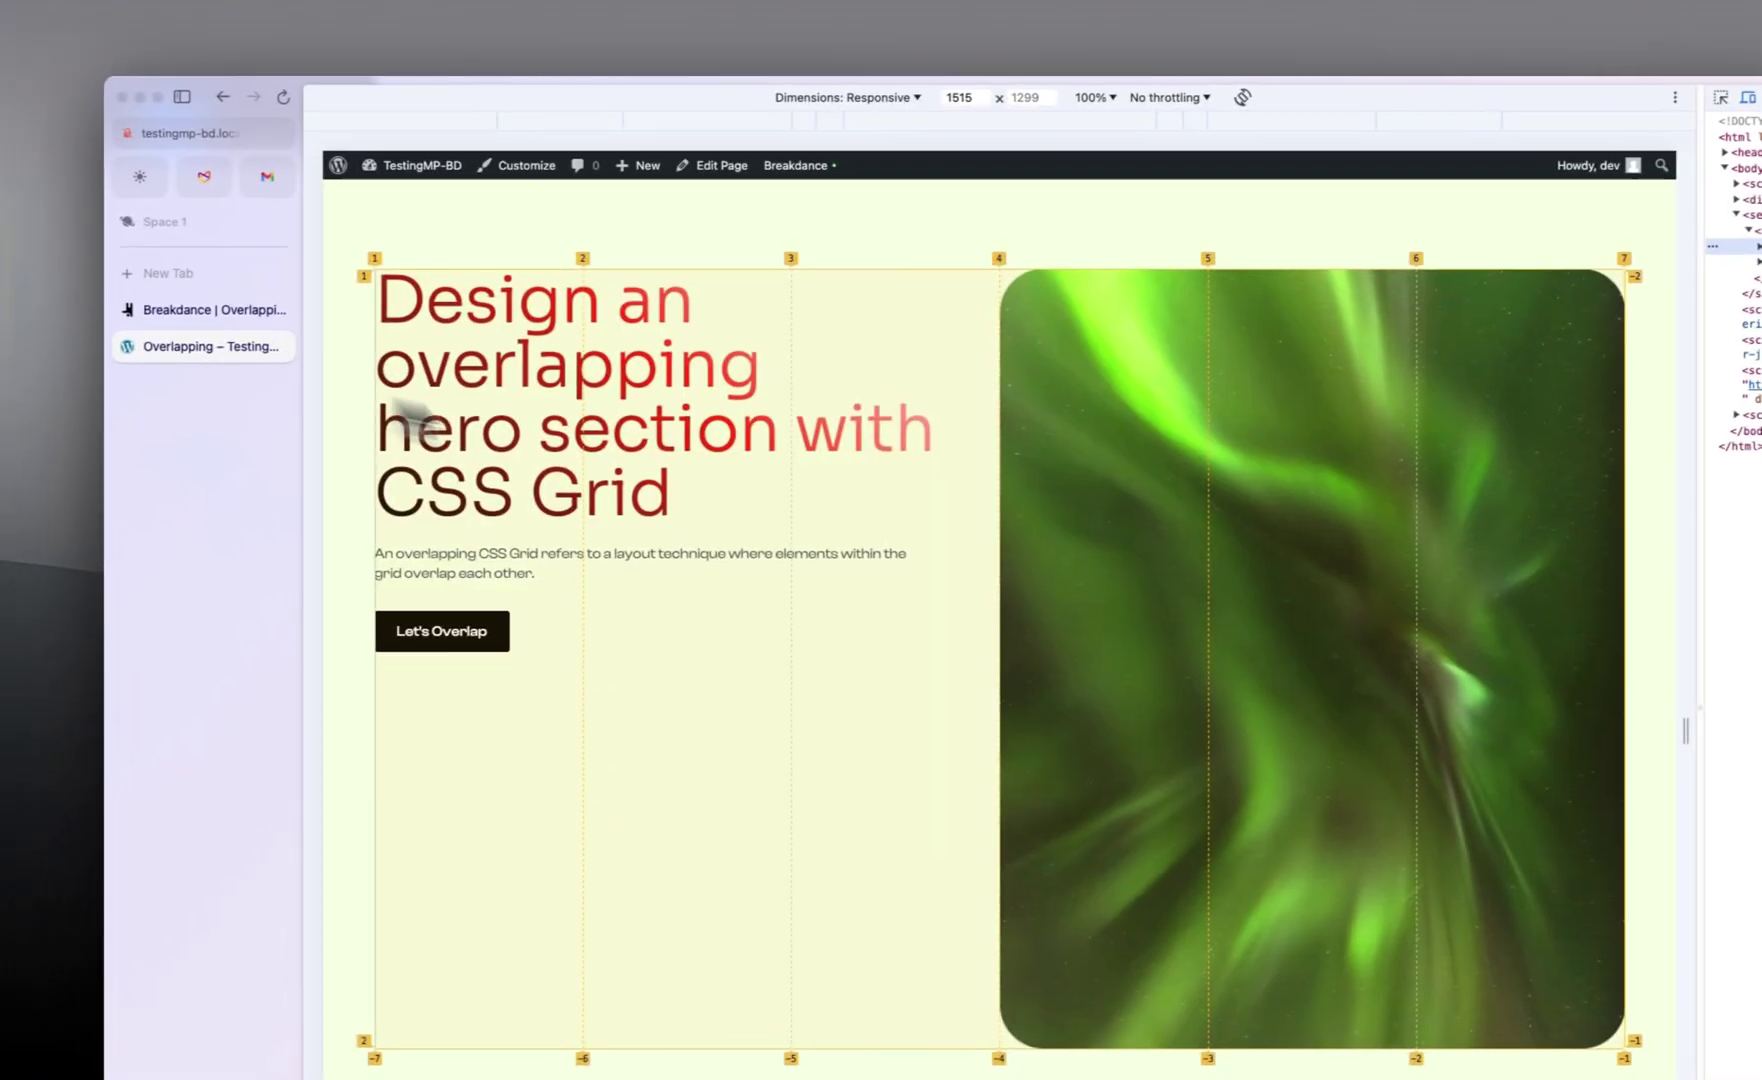
pyautogui.press('super+r')
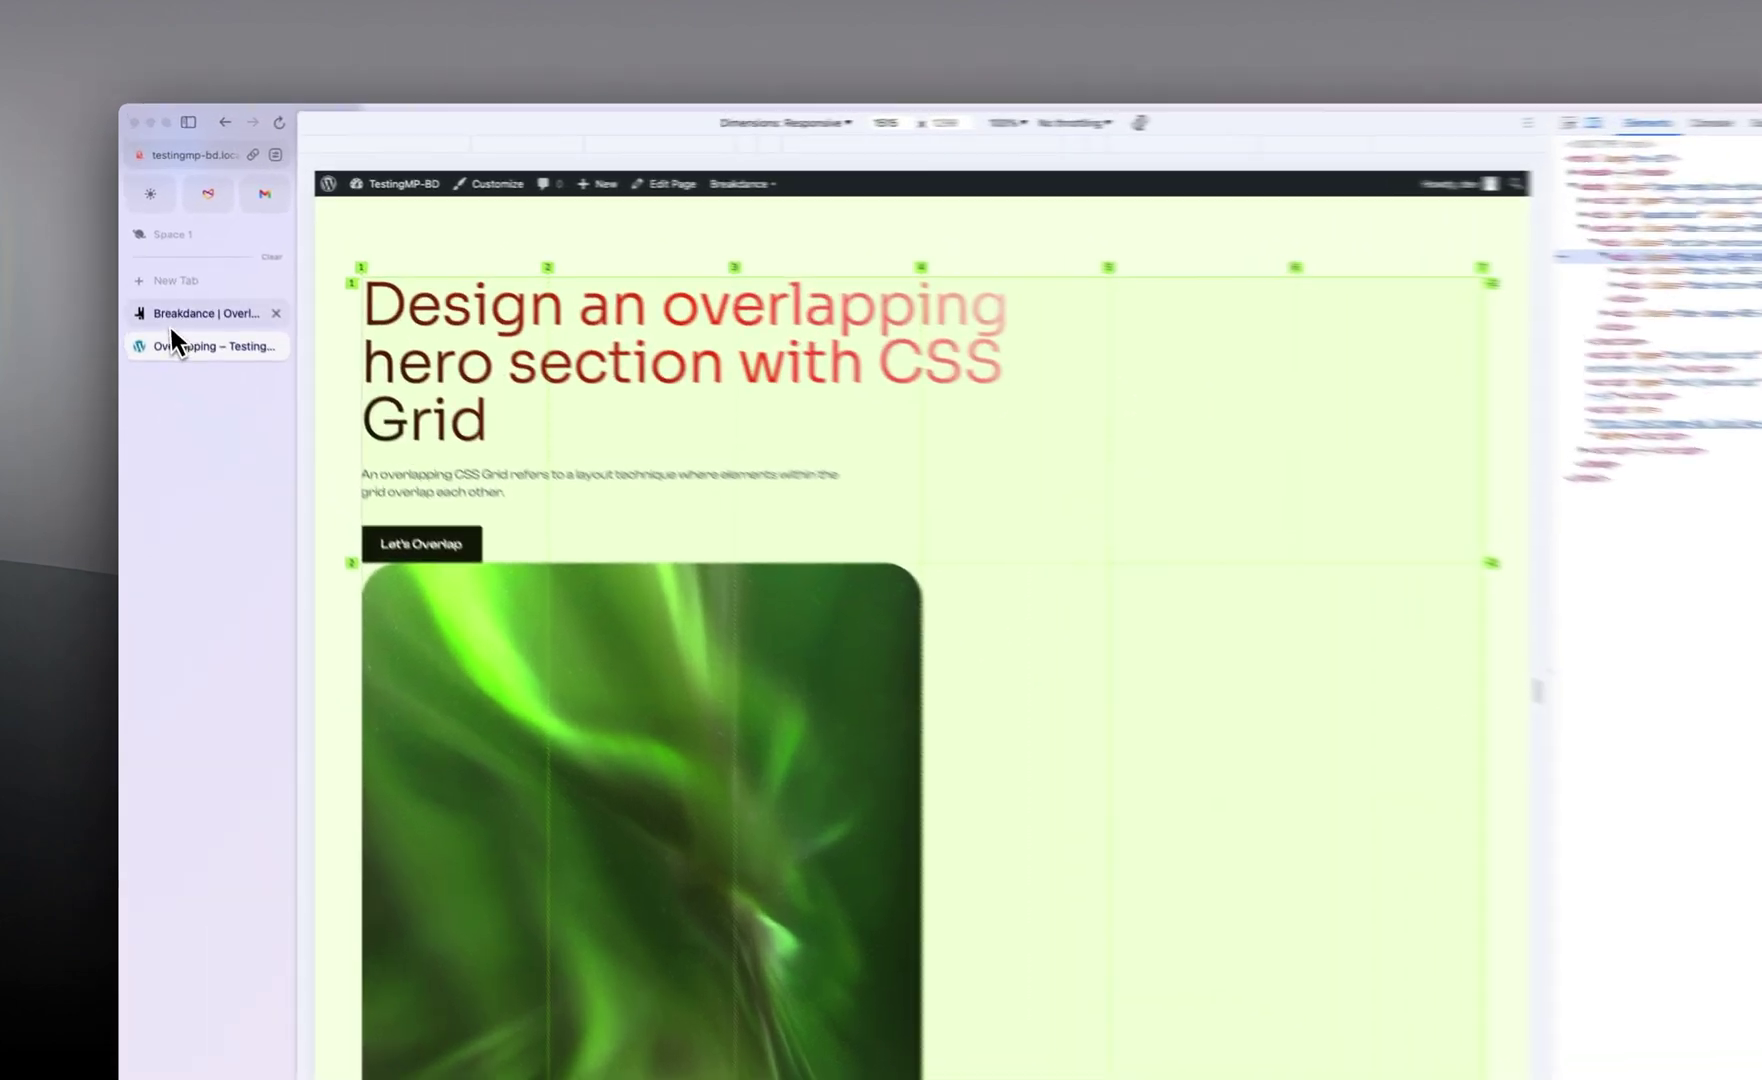
pyautogui.click(185, 274)
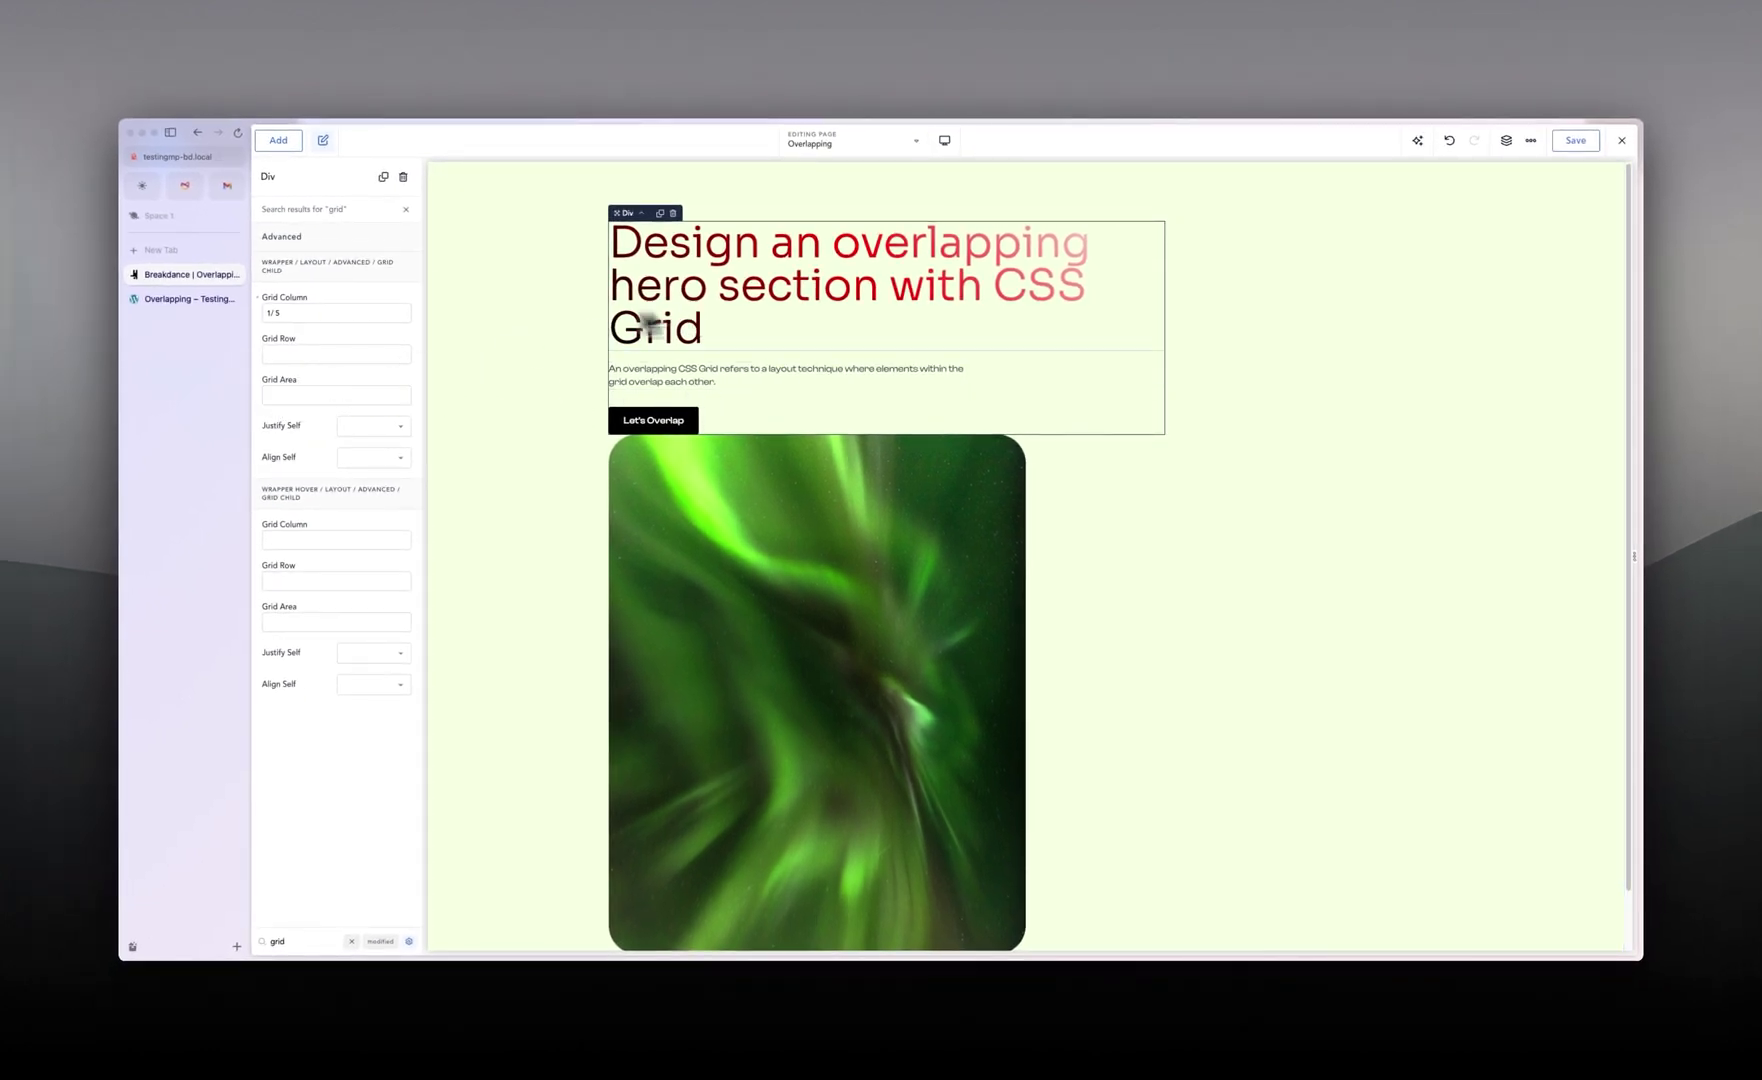
# Set the heading block's Grid Area to 1.
pyautogui.click(311, 398)
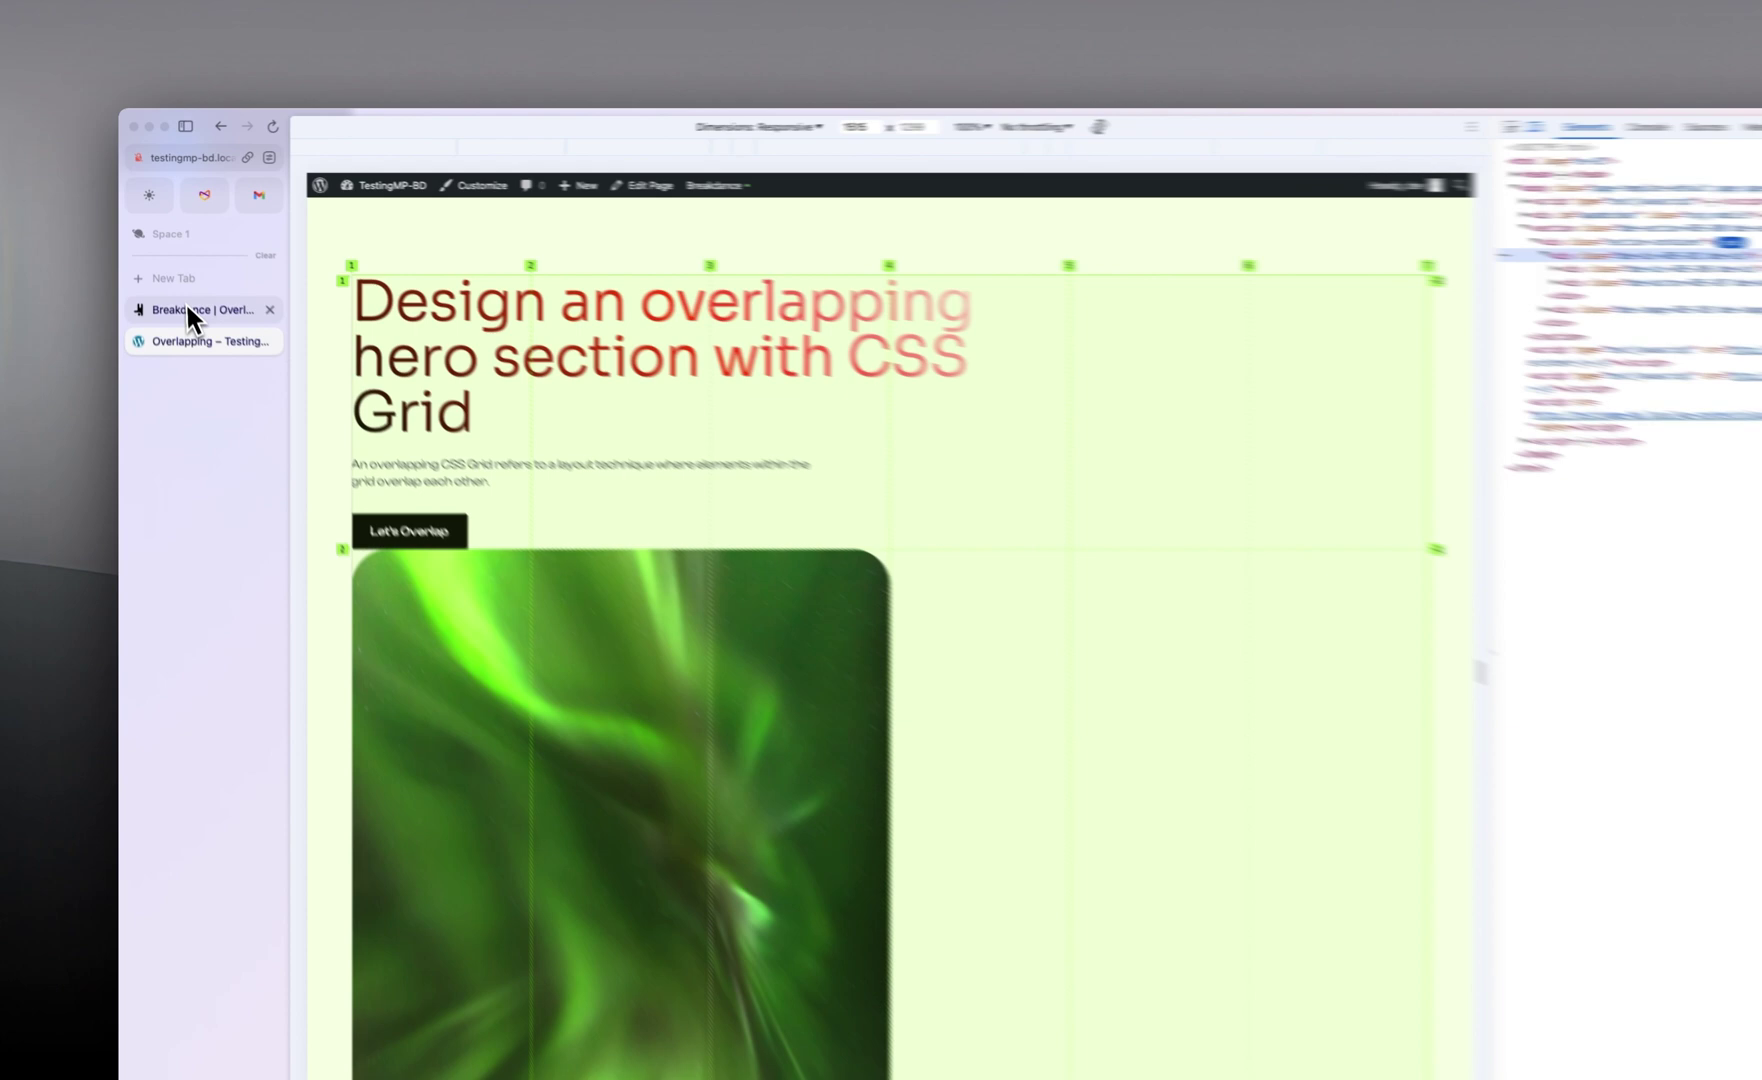
pyautogui.click(181, 276)
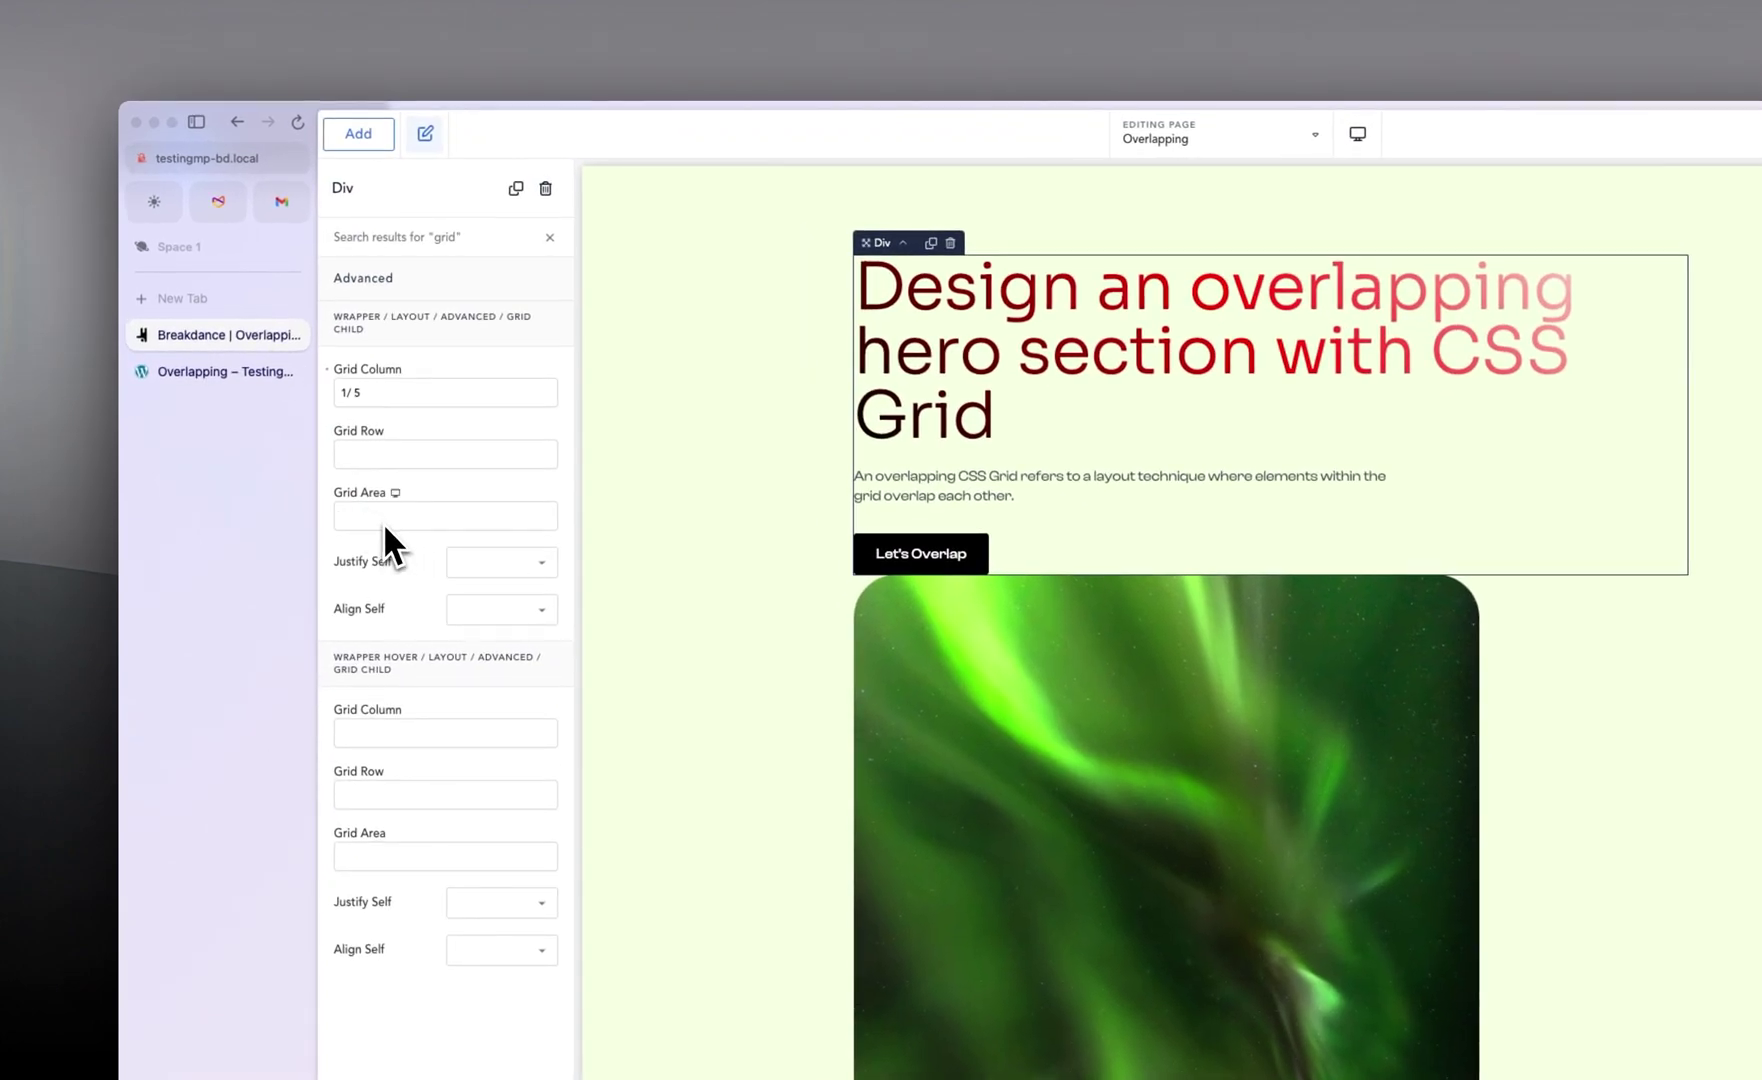
pyautogui.click(383, 520)
pyautogui.write('1')
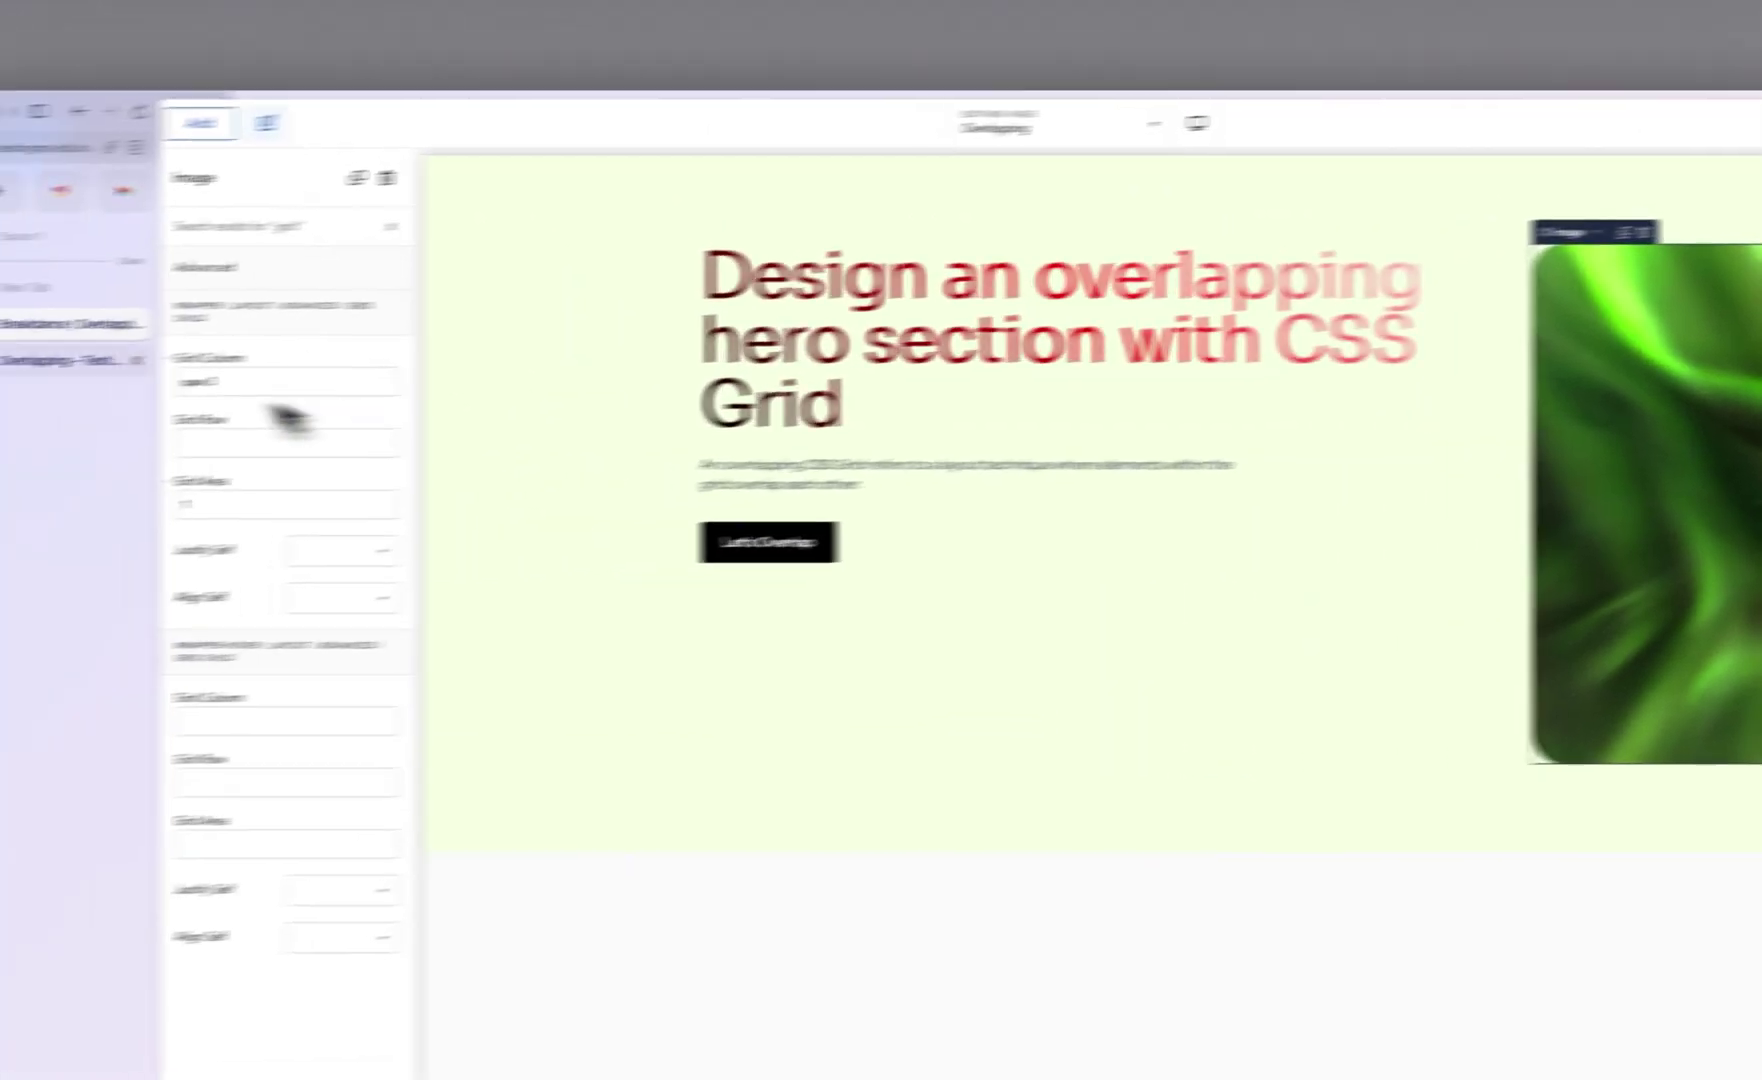
# Reload the live page to check the layout, then return to the image's Grid Child settings.
pyautogui.click(189, 298)
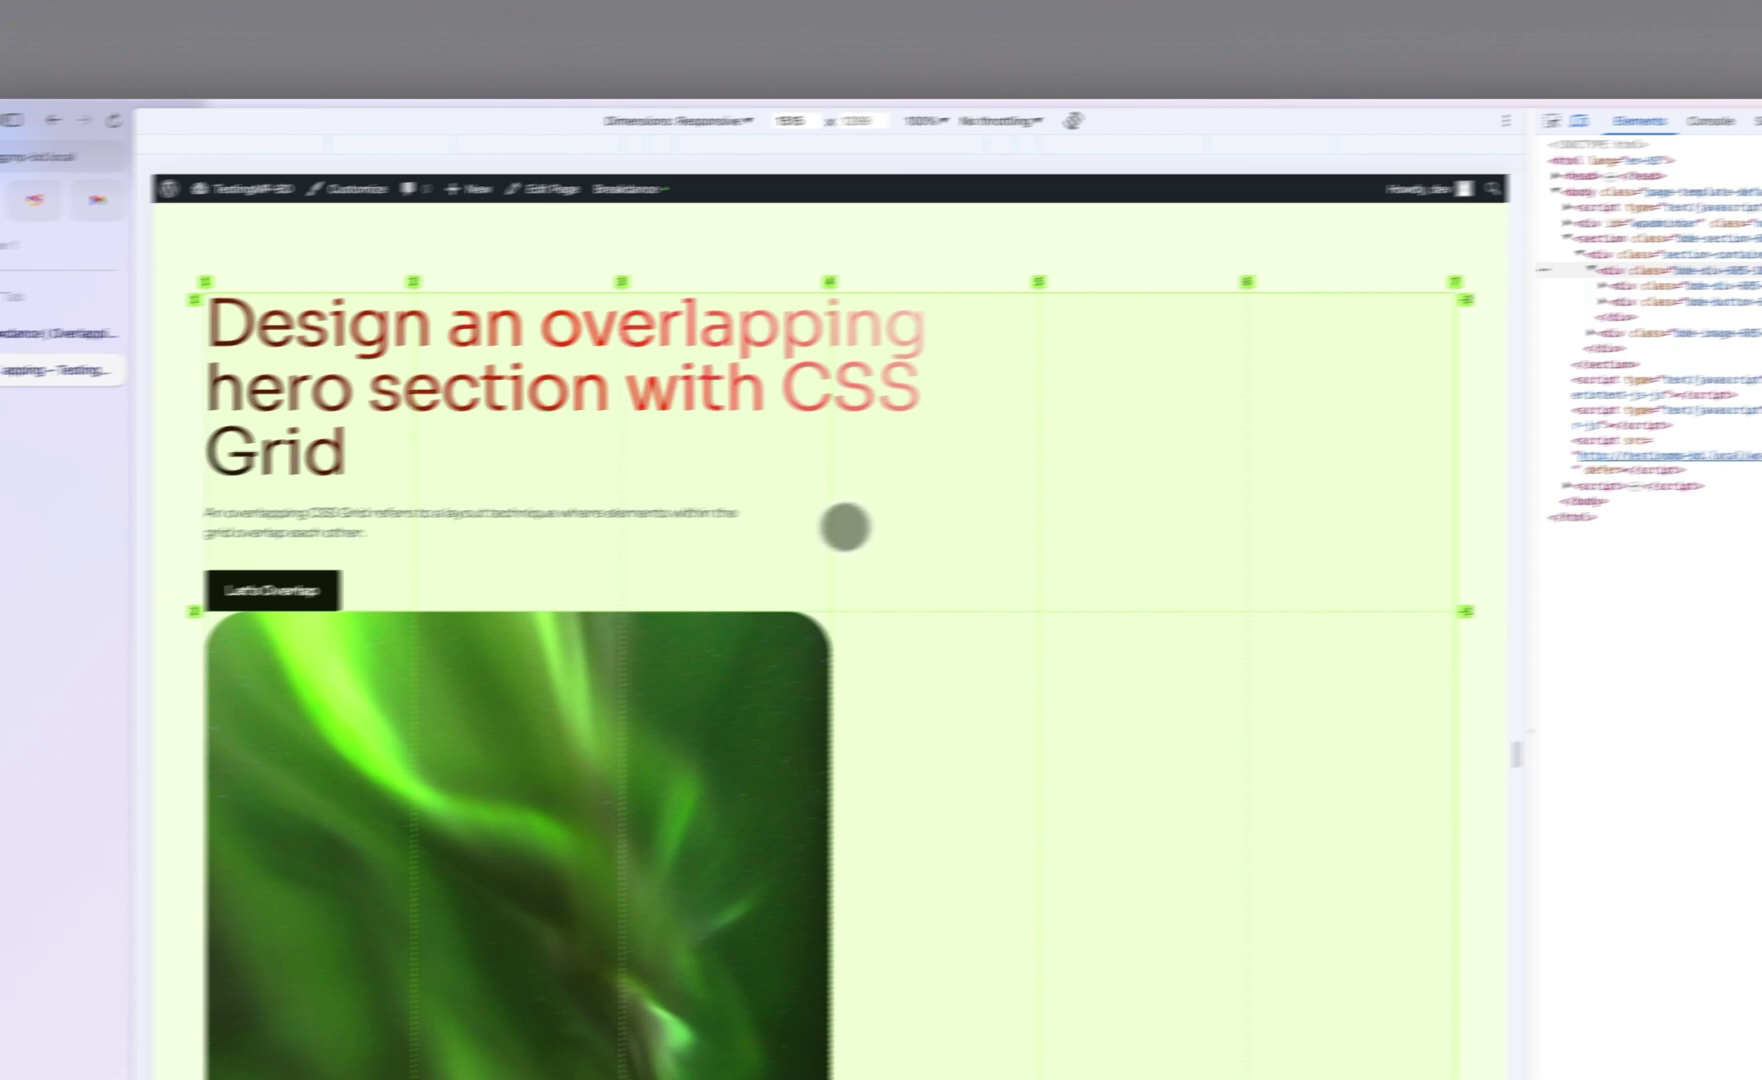
pyautogui.press('super+r')
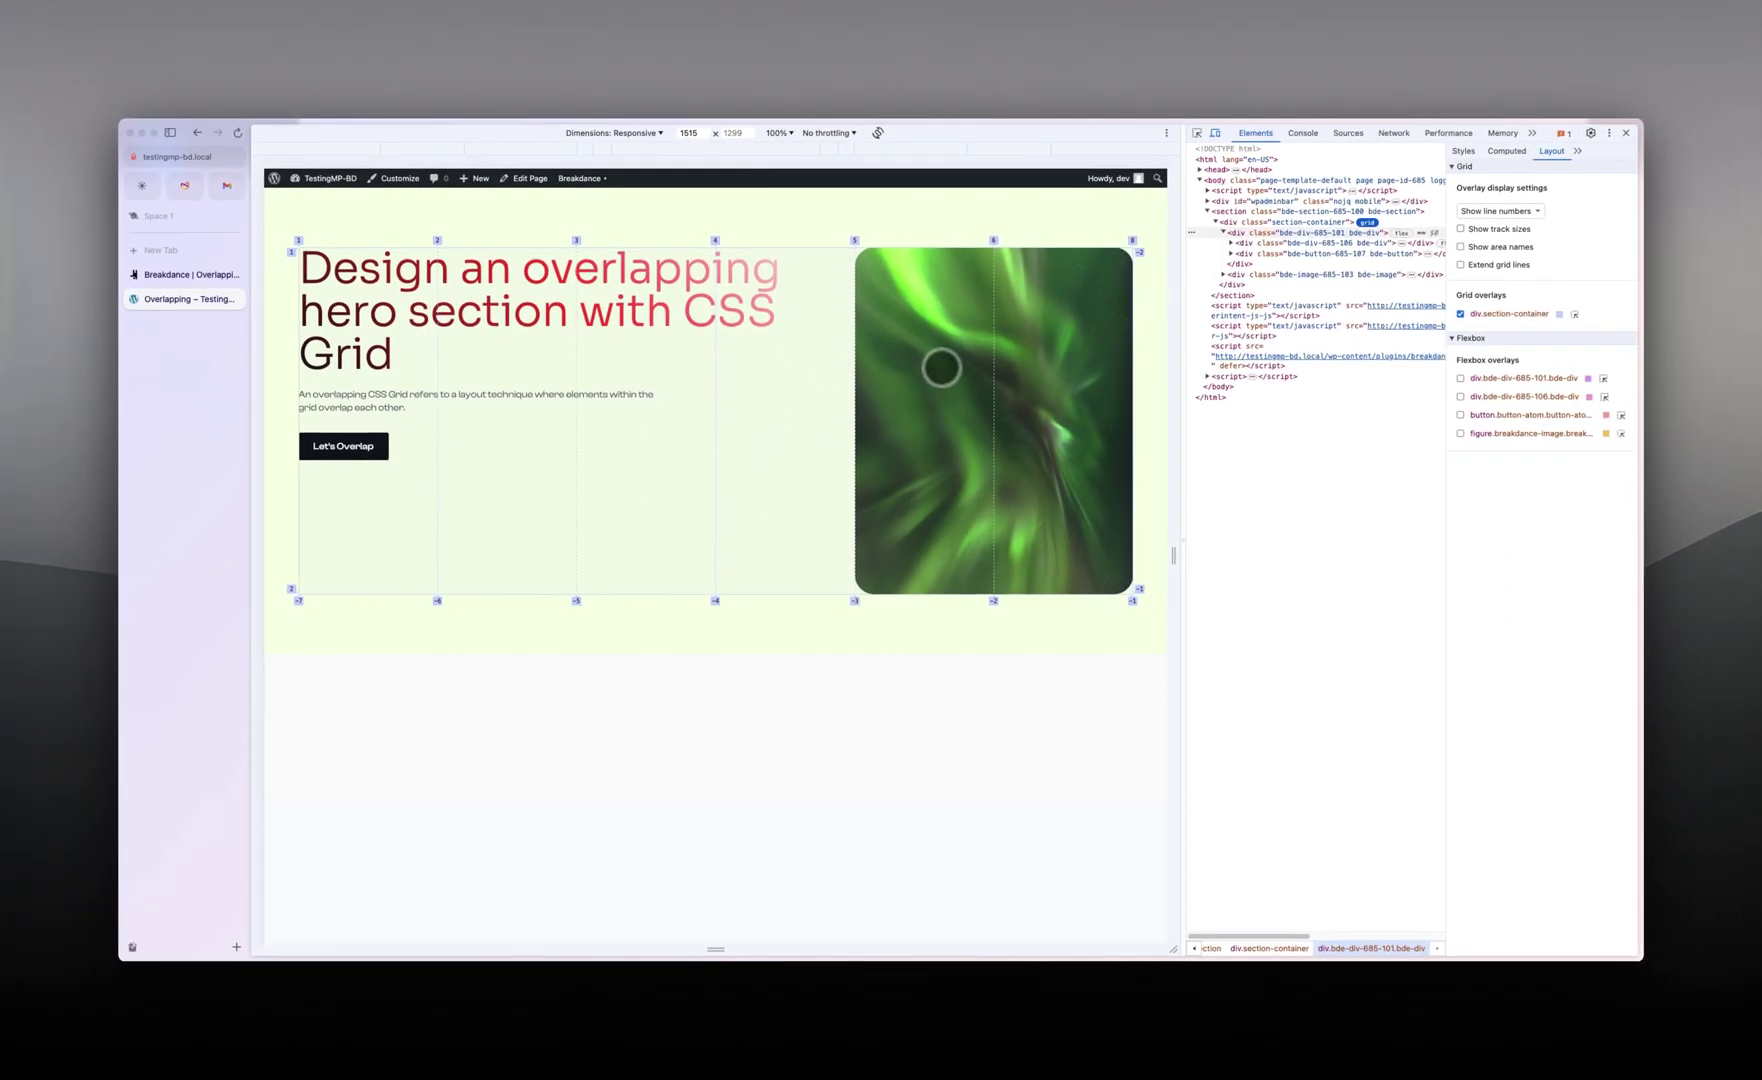
pyautogui.click(160, 276)
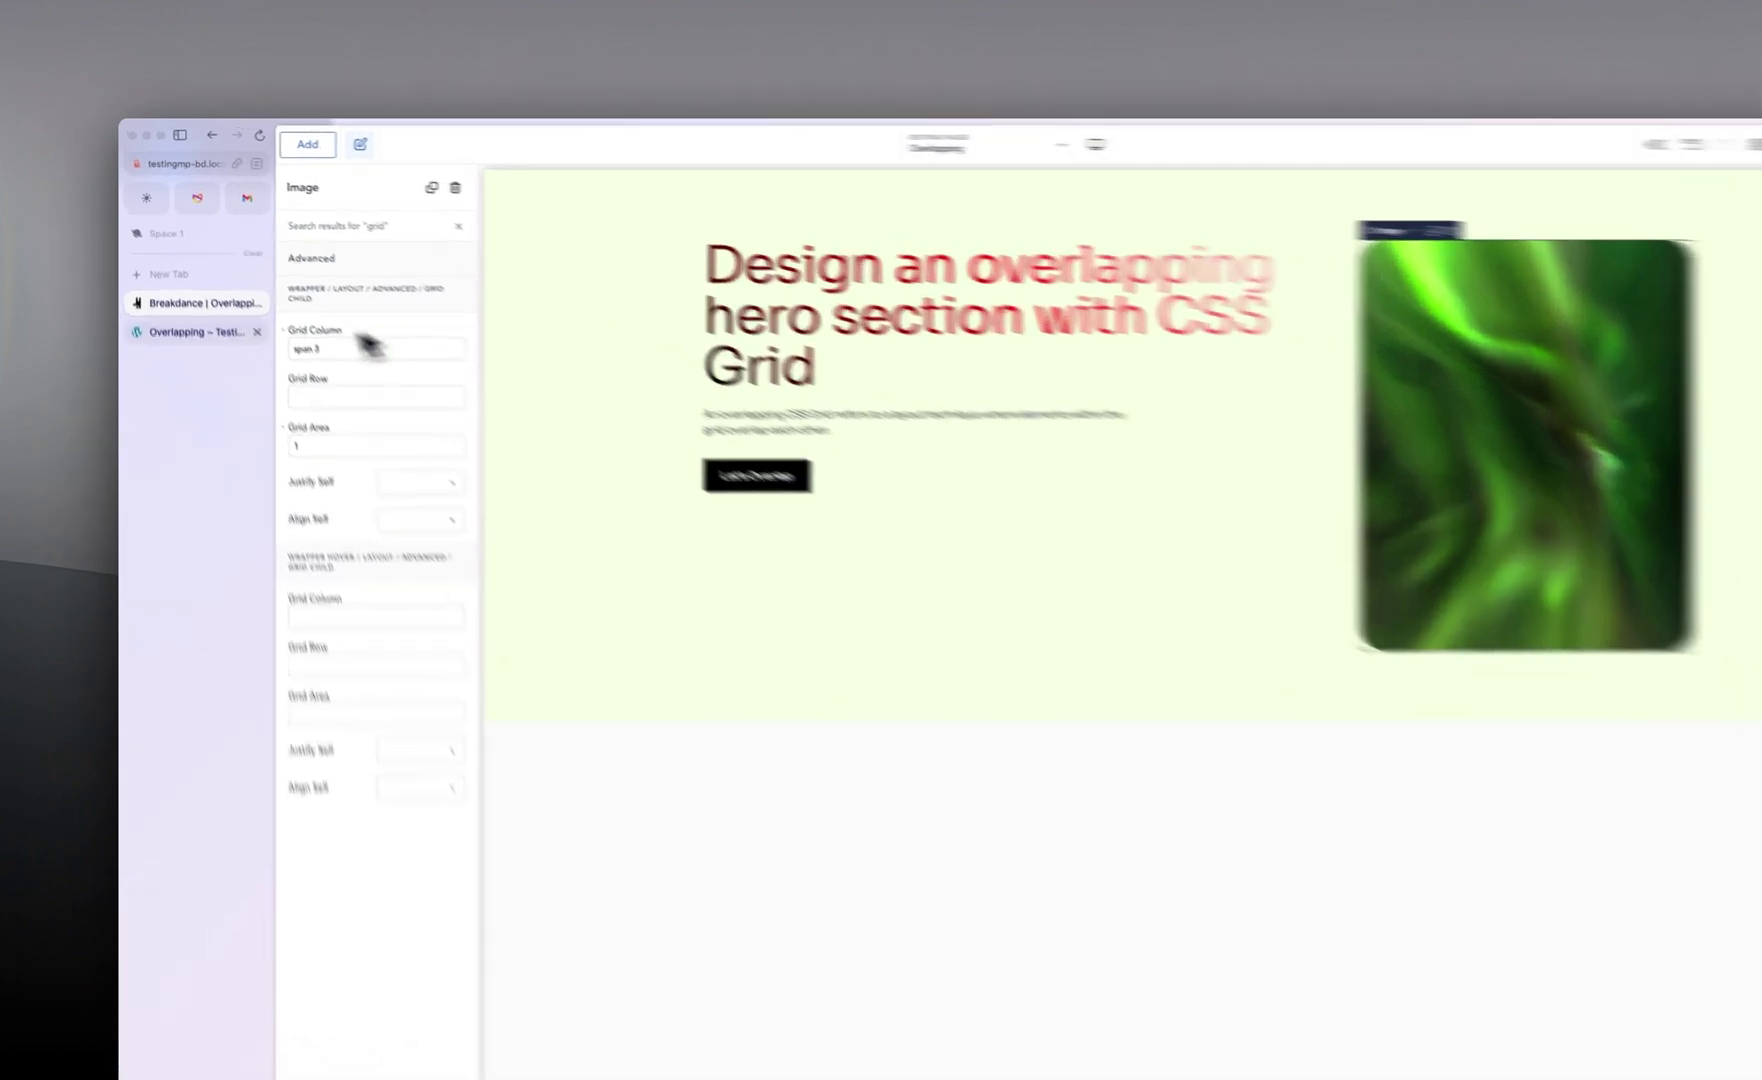
# Change the aurora image's Grid Column from 'span 3' to '4/7', checking it against the live grid overlay.
pyautogui.click(185, 298)
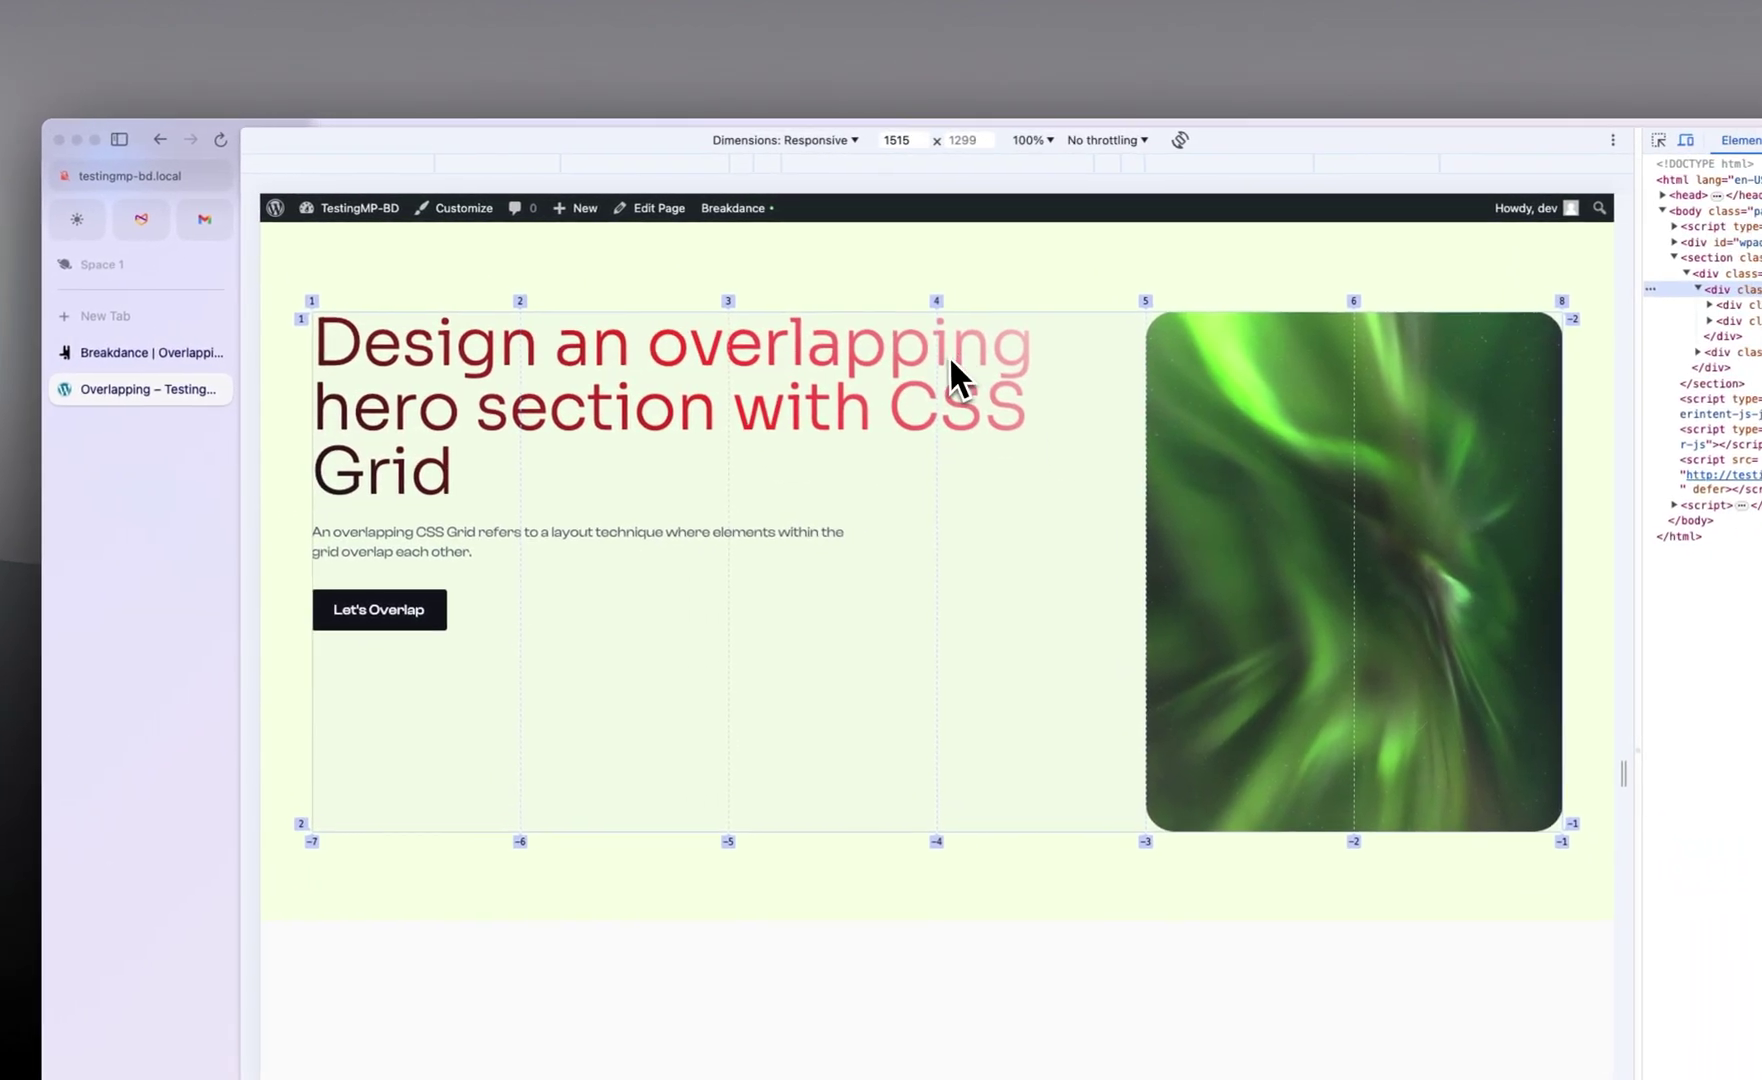
pyautogui.click(120, 355)
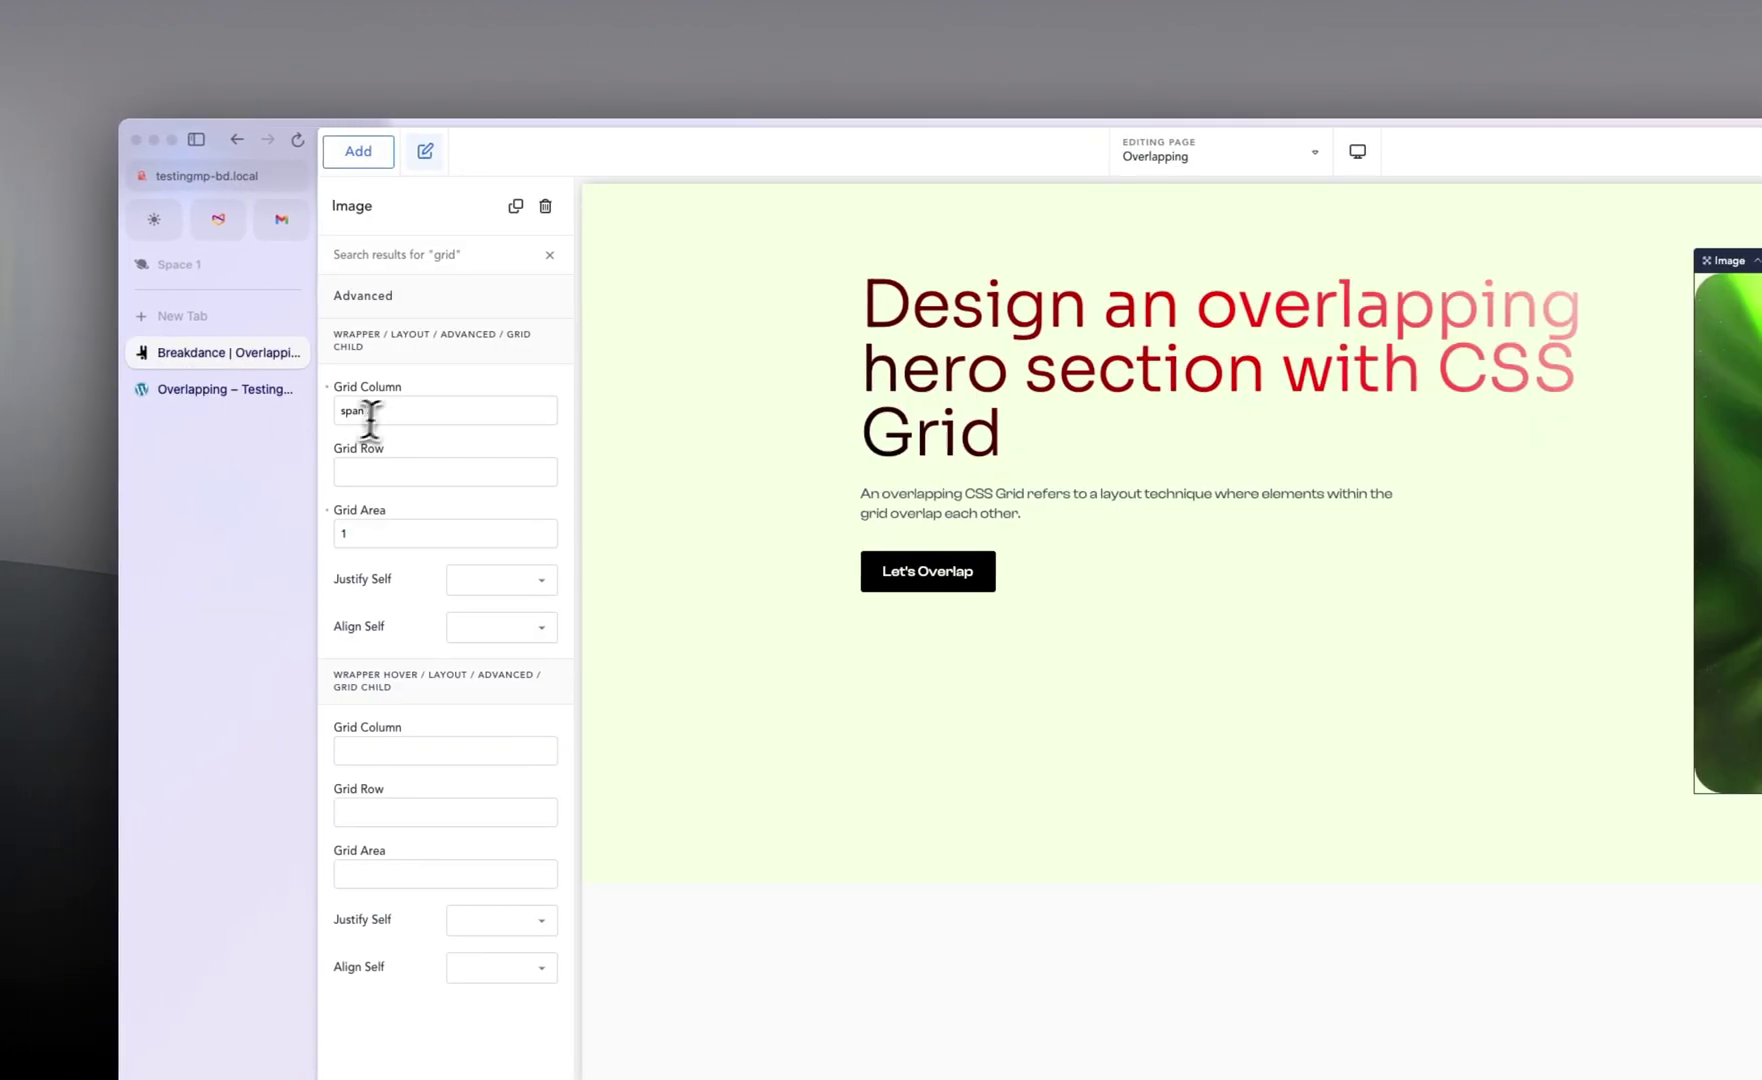
pyautogui.tripleClick(401, 410)
pyautogui.press('BackSpace')
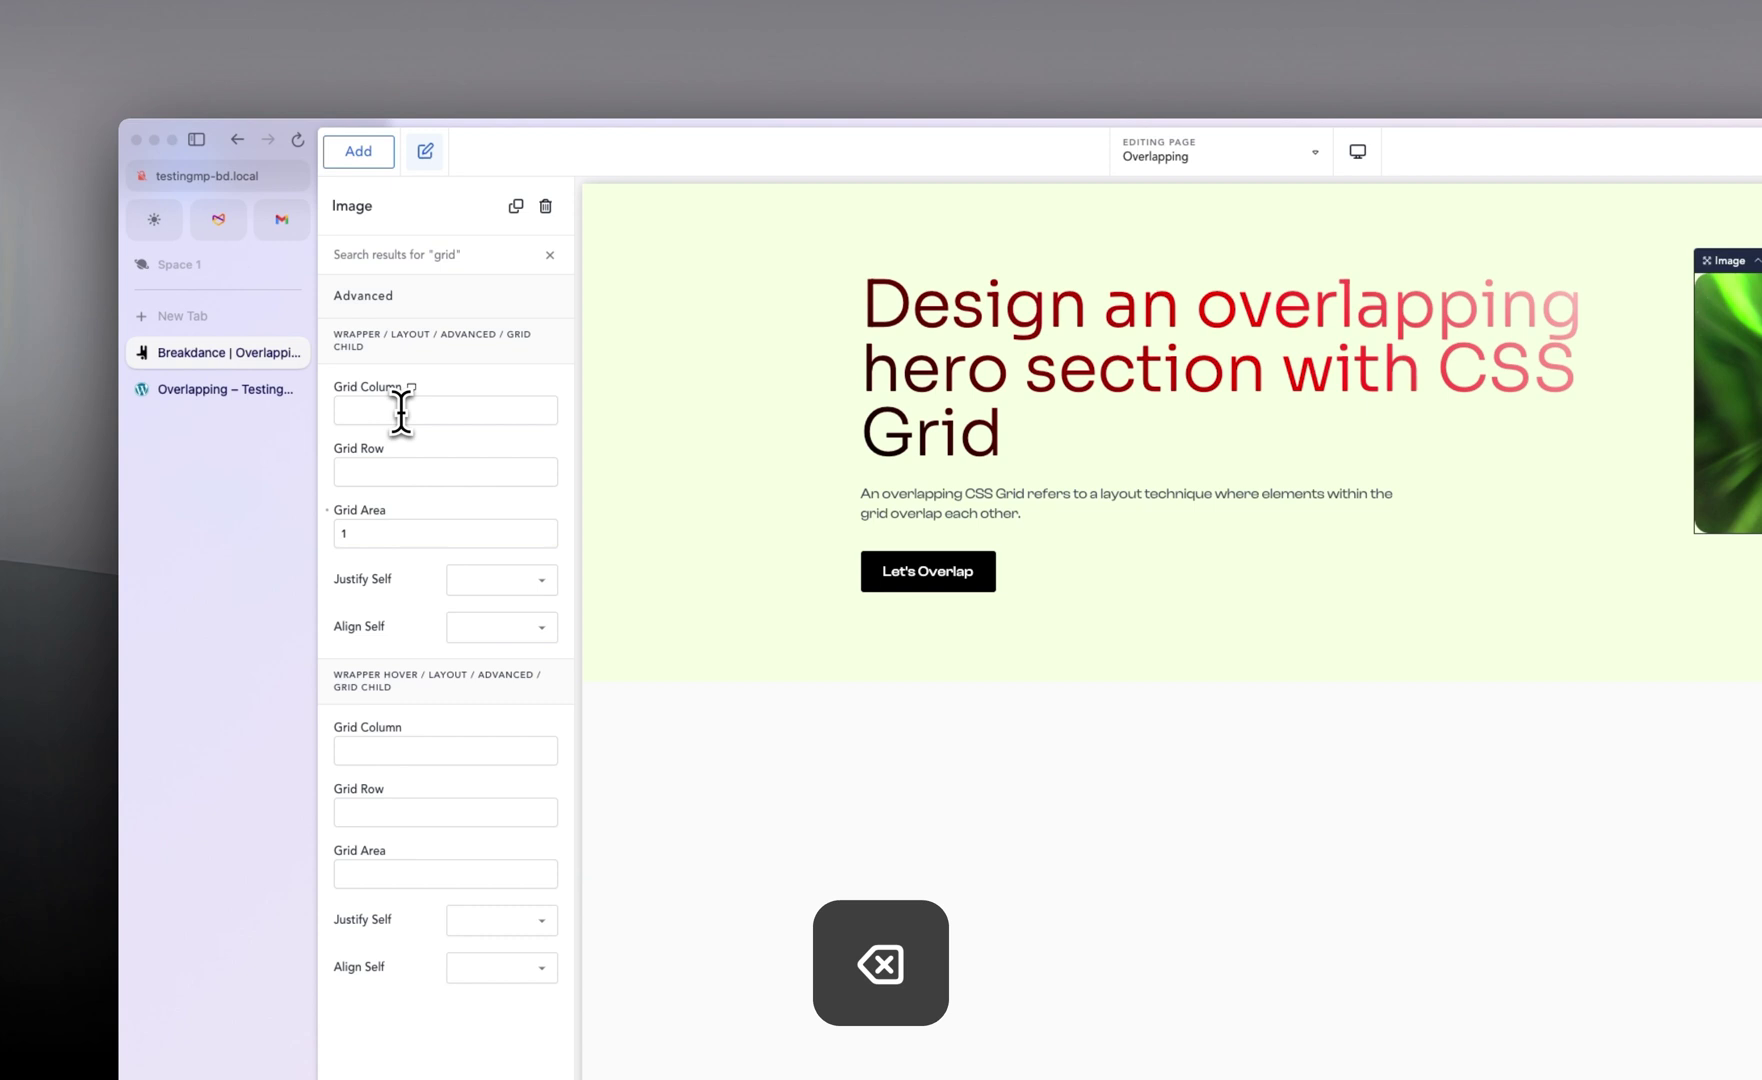
pyautogui.write('4')
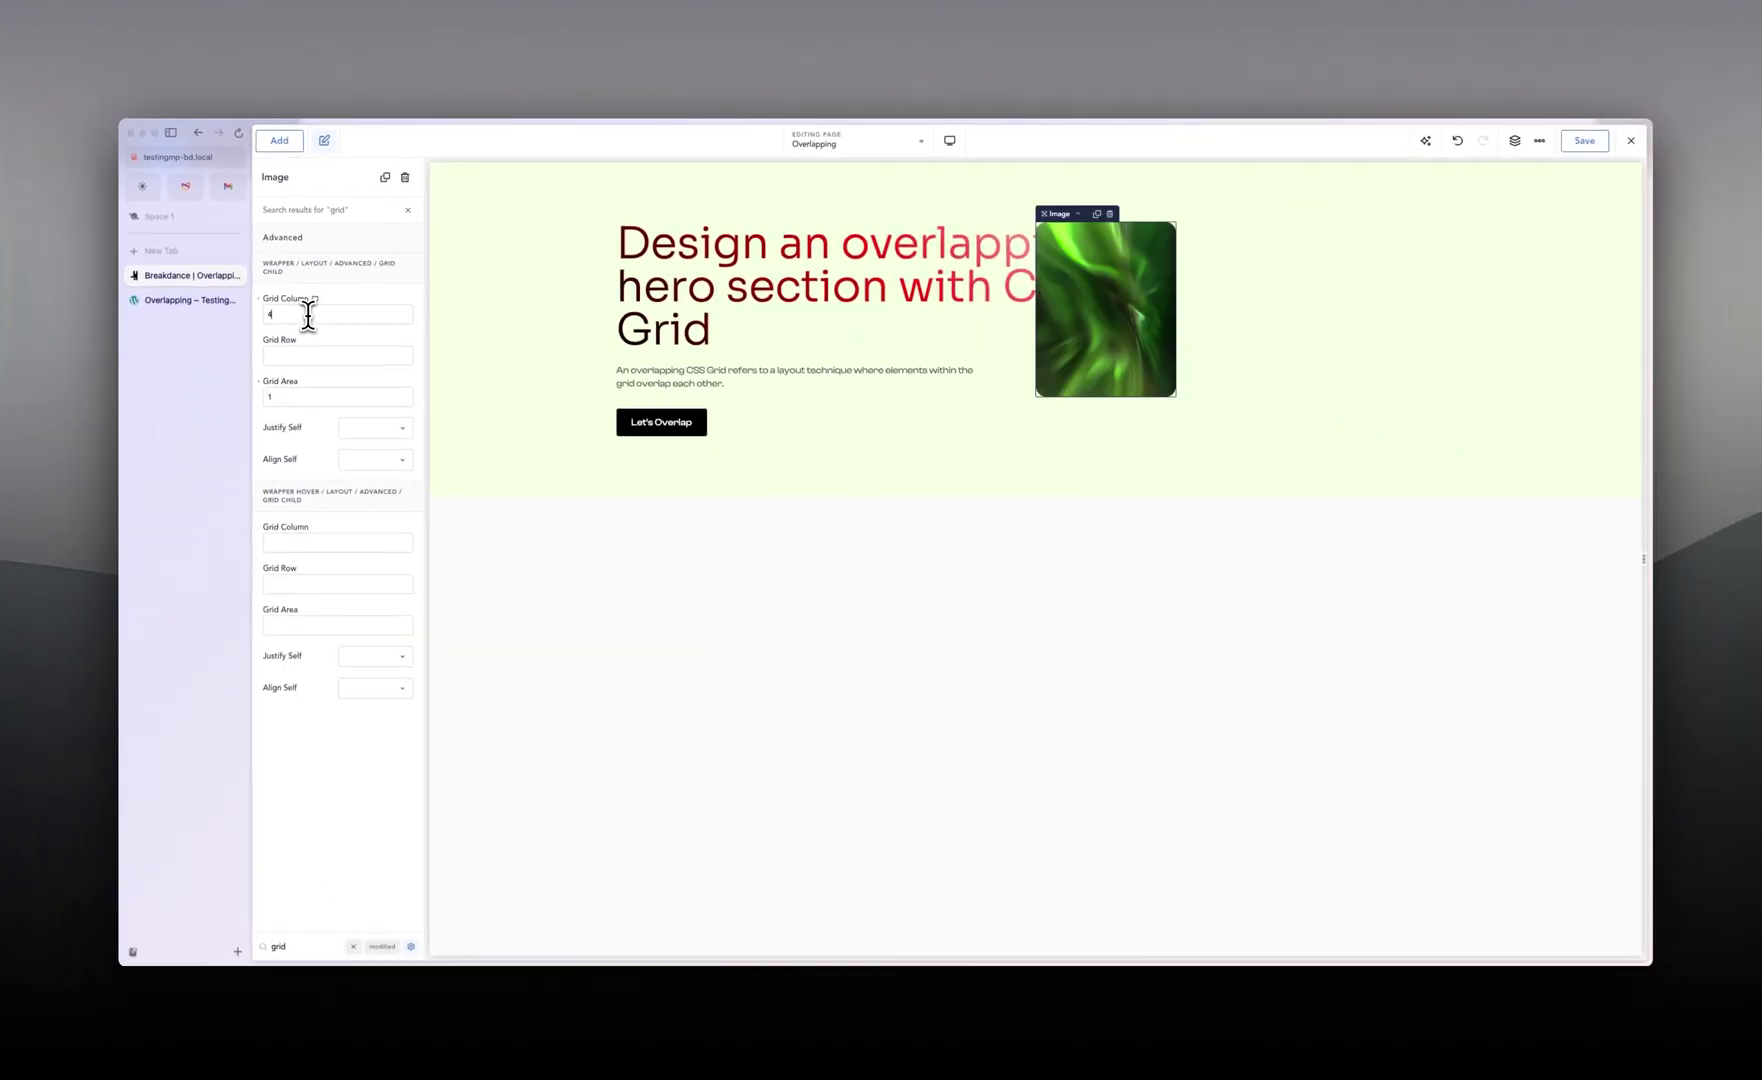
pyautogui.write('/')
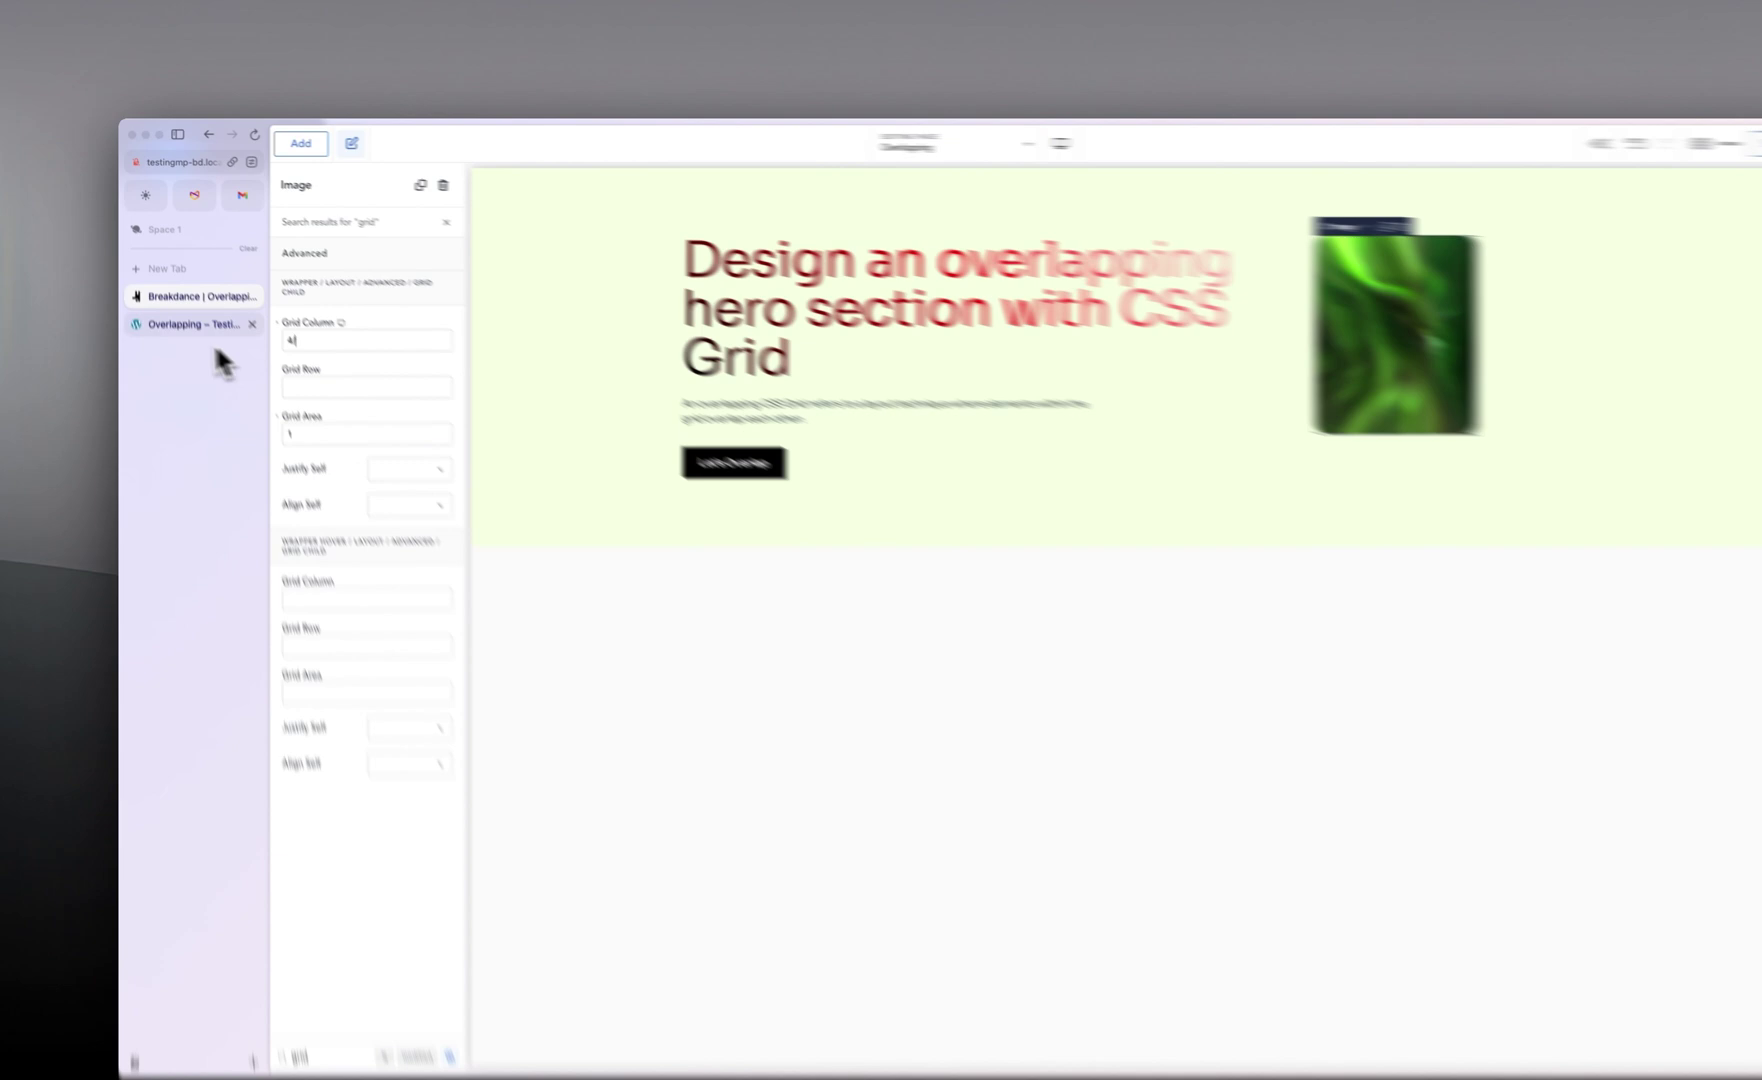
pyautogui.click(189, 298)
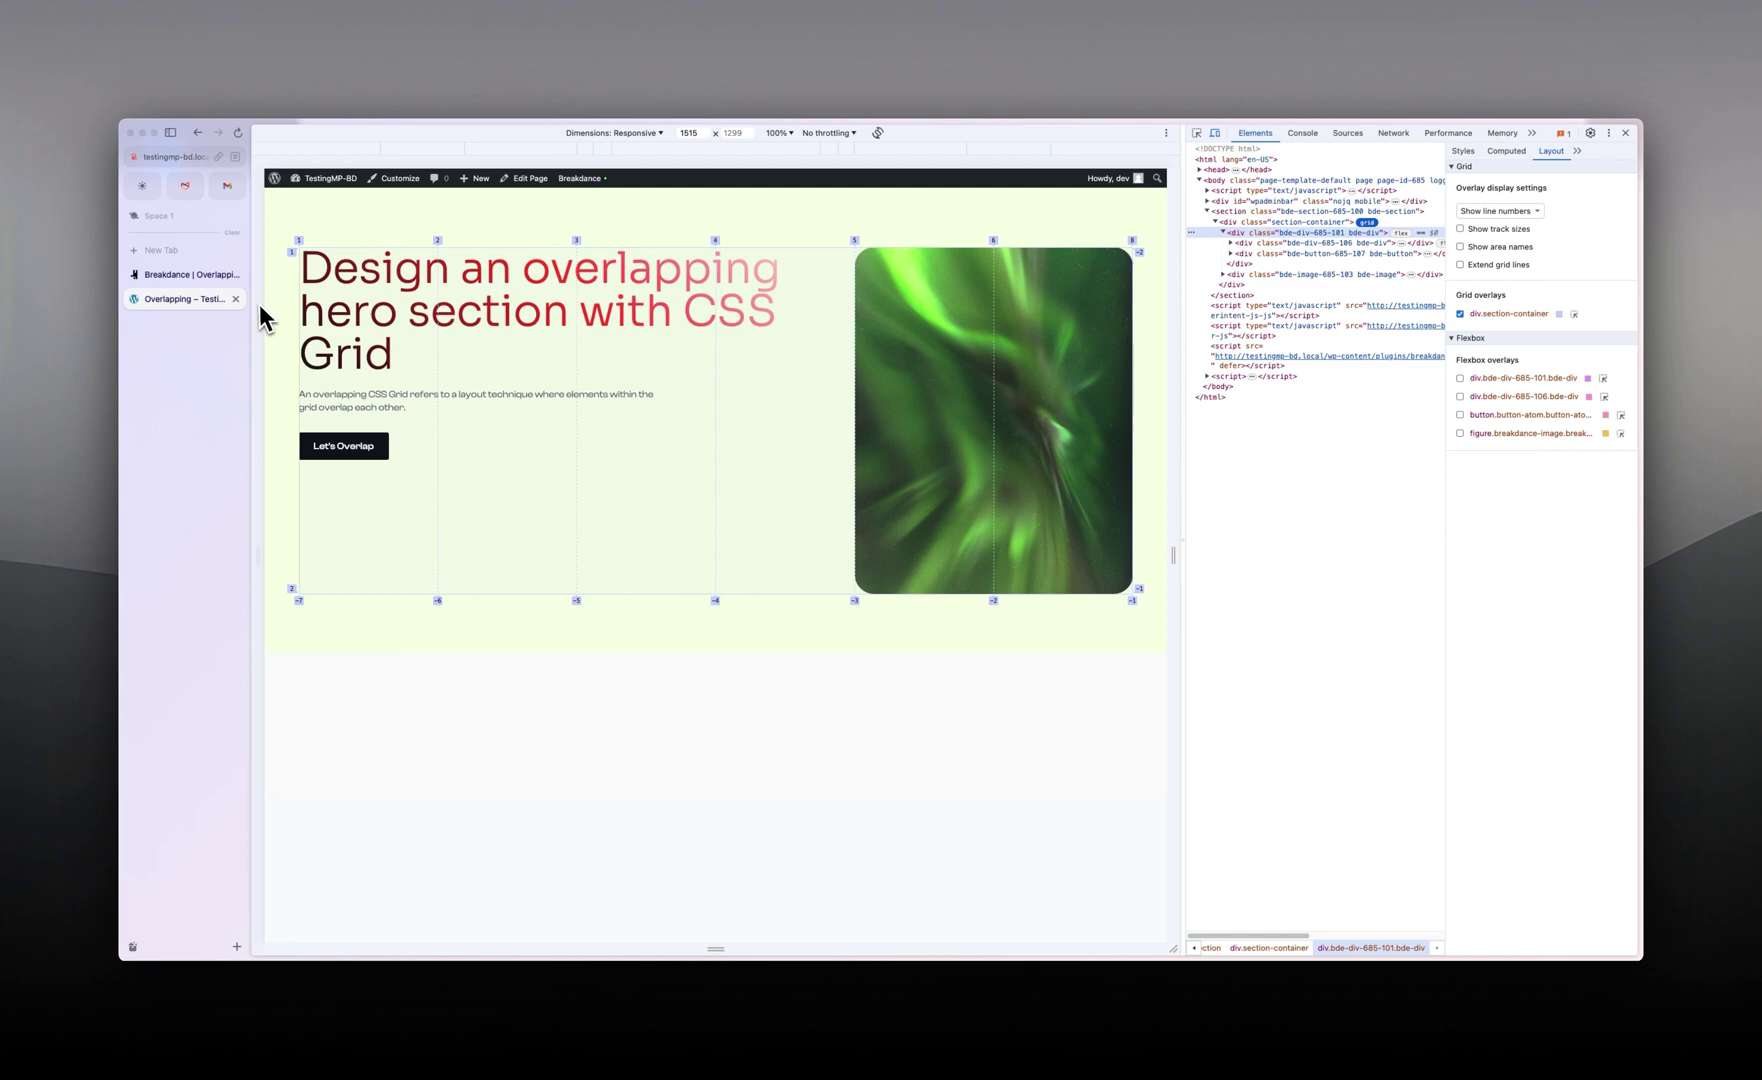
pyautogui.click(212, 274)
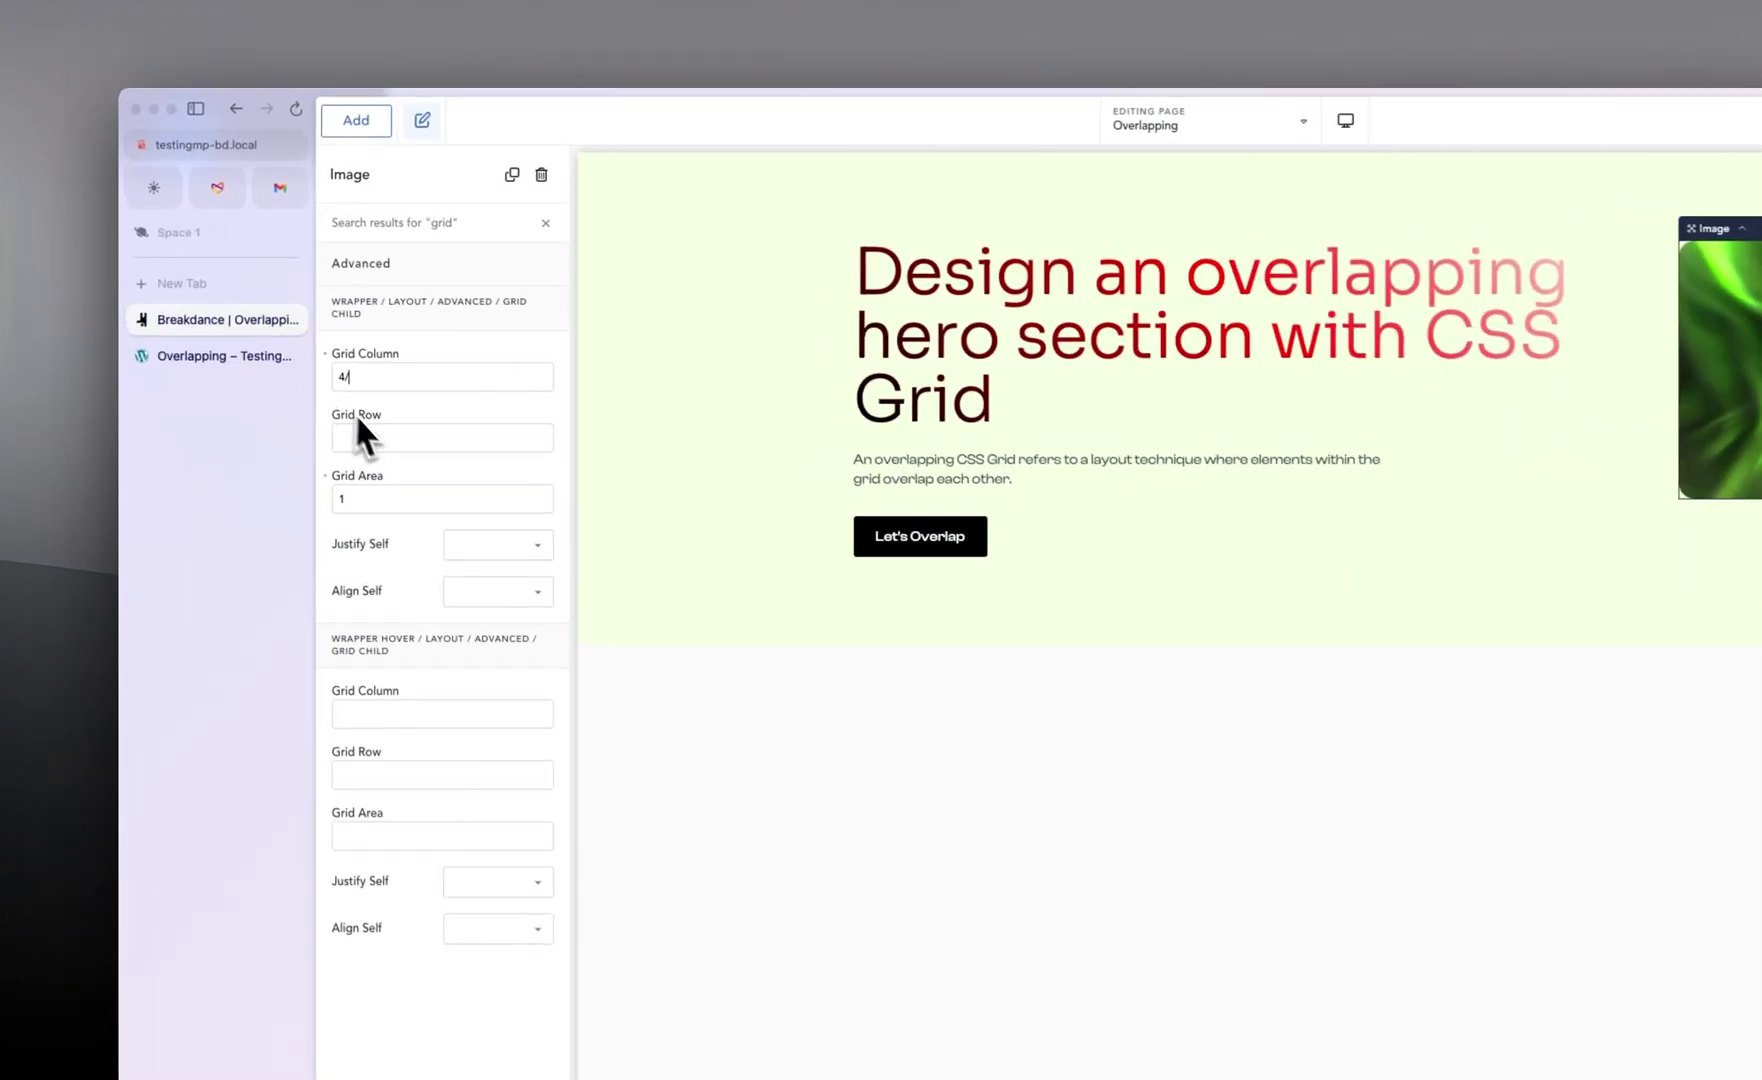
pyautogui.write('4/')
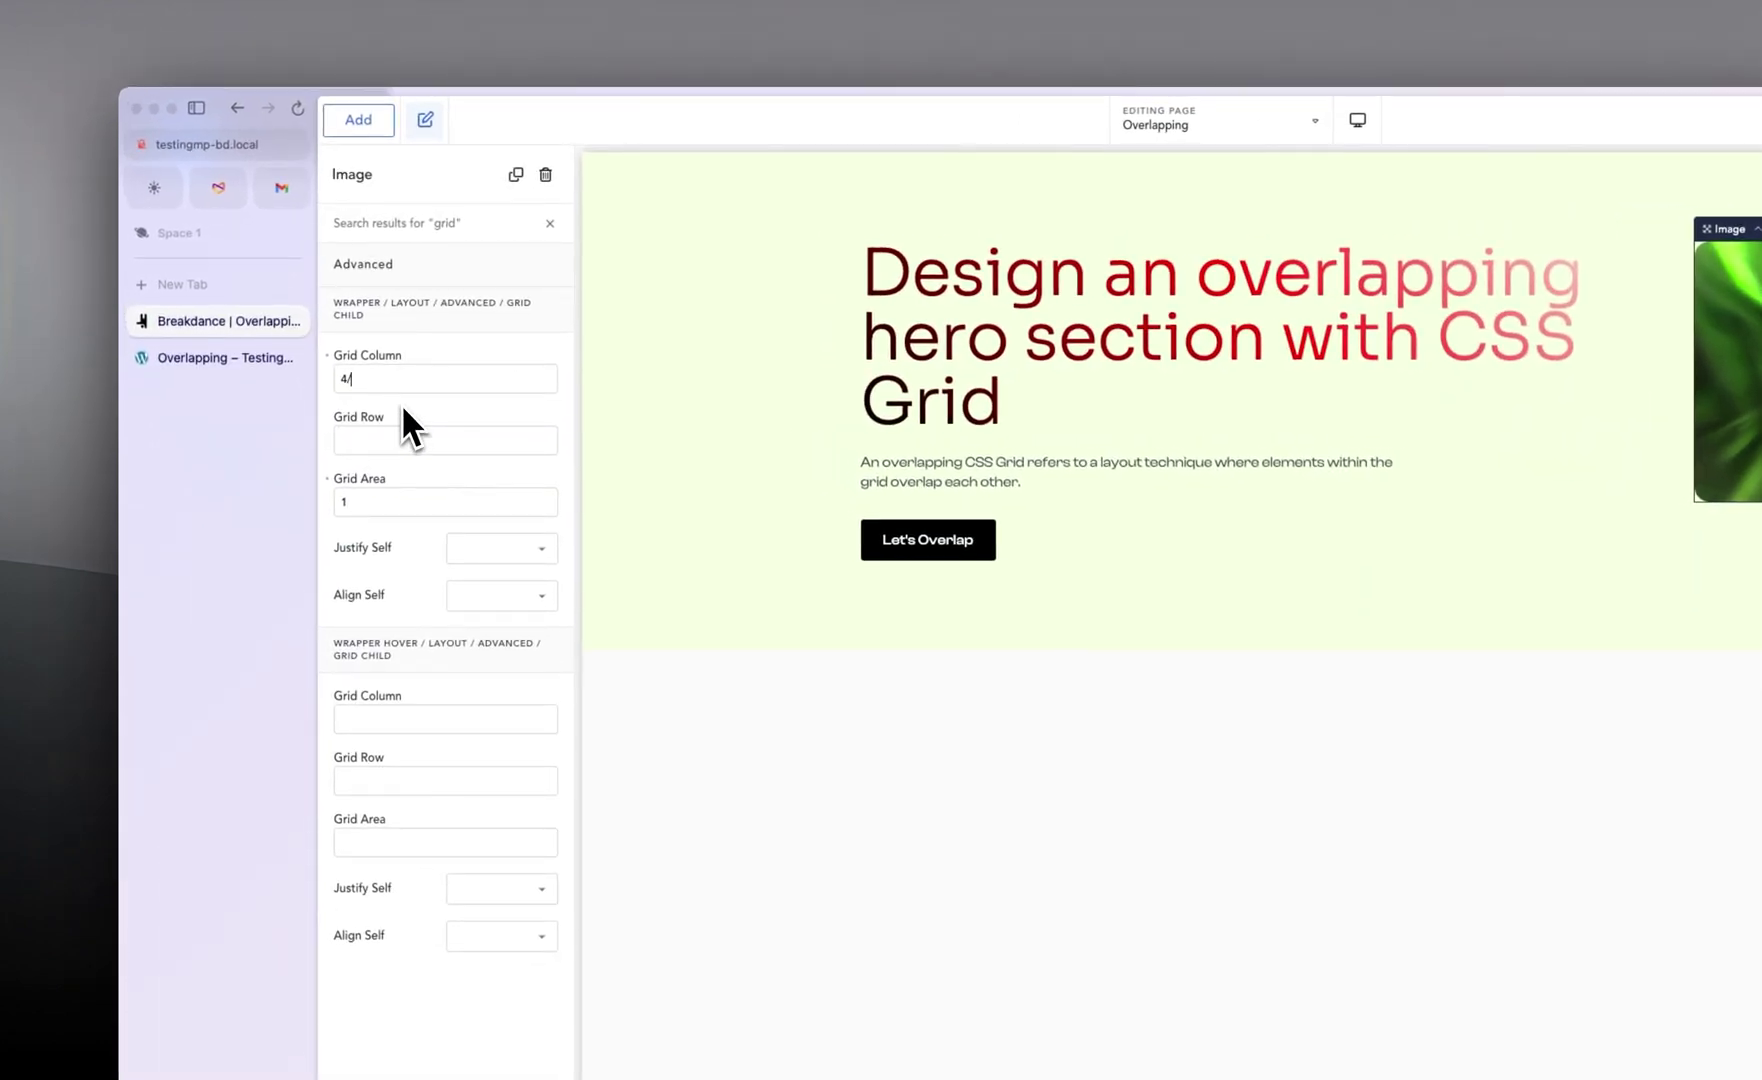
pyautogui.write('7')
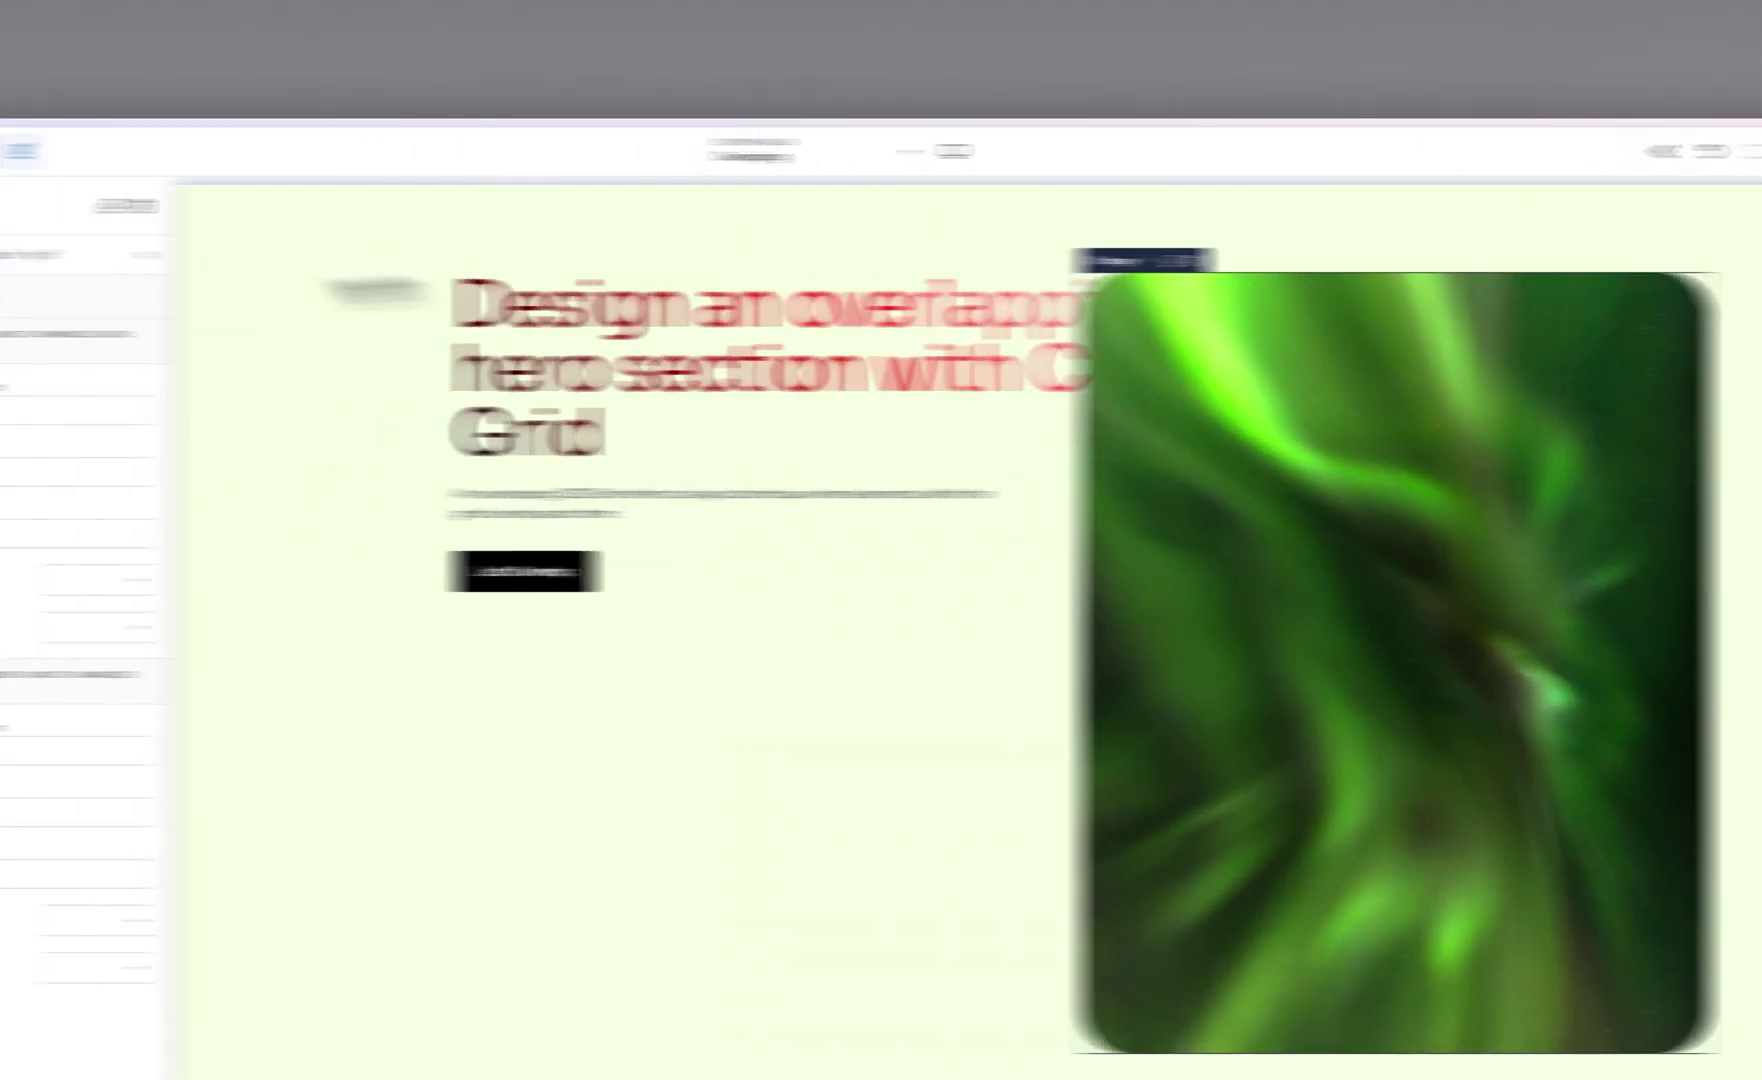
# Check the overlap on the live page, set the image's Grid Column to 4/-1, and select the heading Div.
pyautogui.click(155, 390)
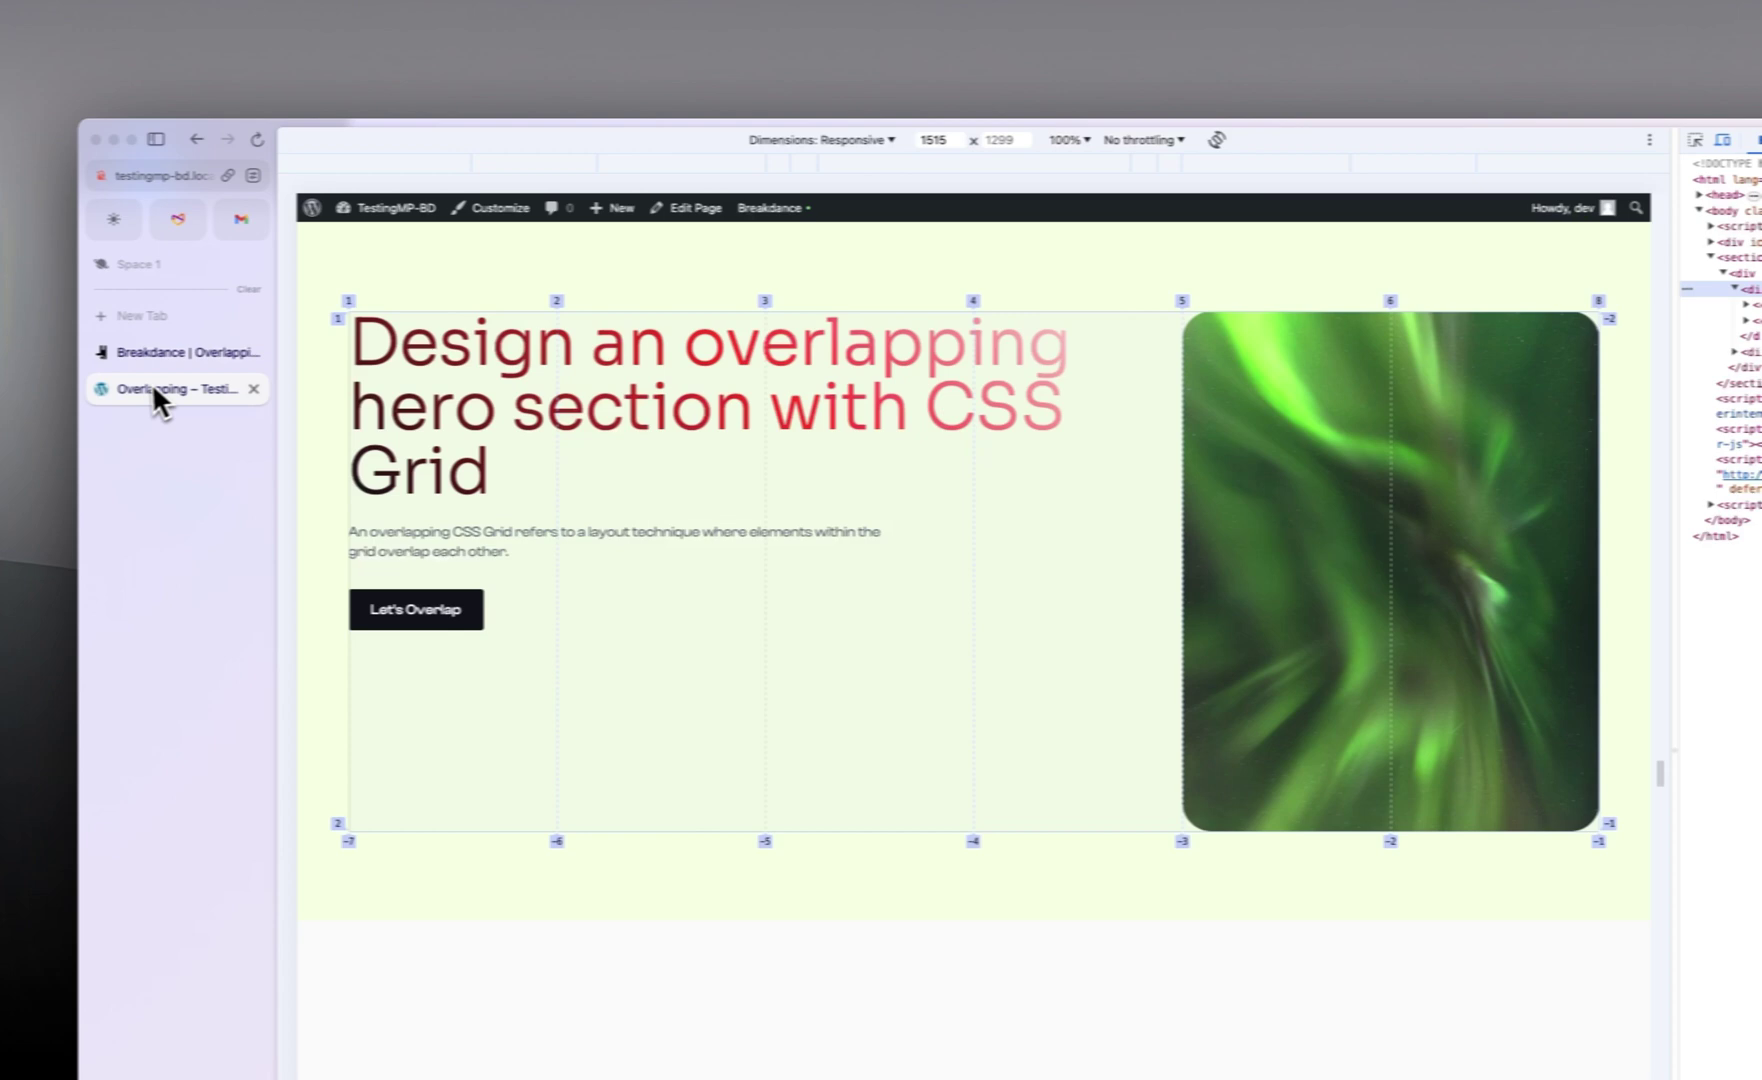
pyautogui.press('super+r')
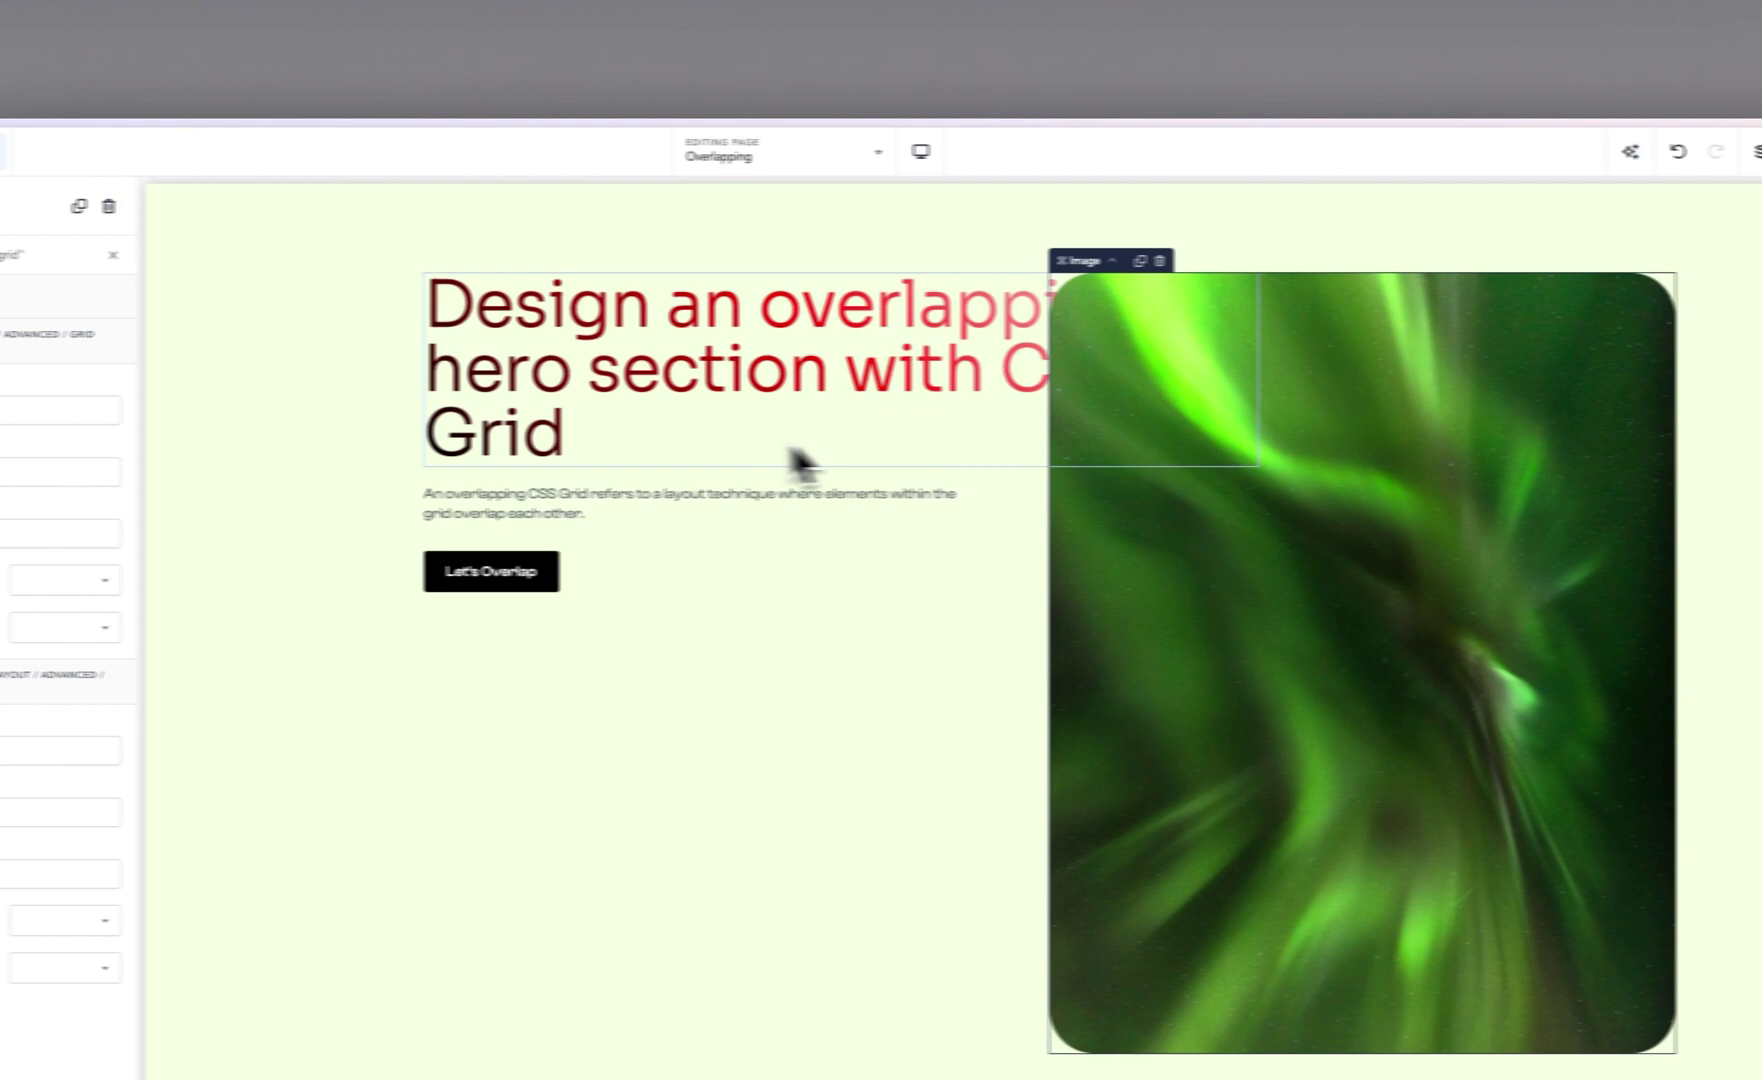
pyautogui.press('BackSpace')
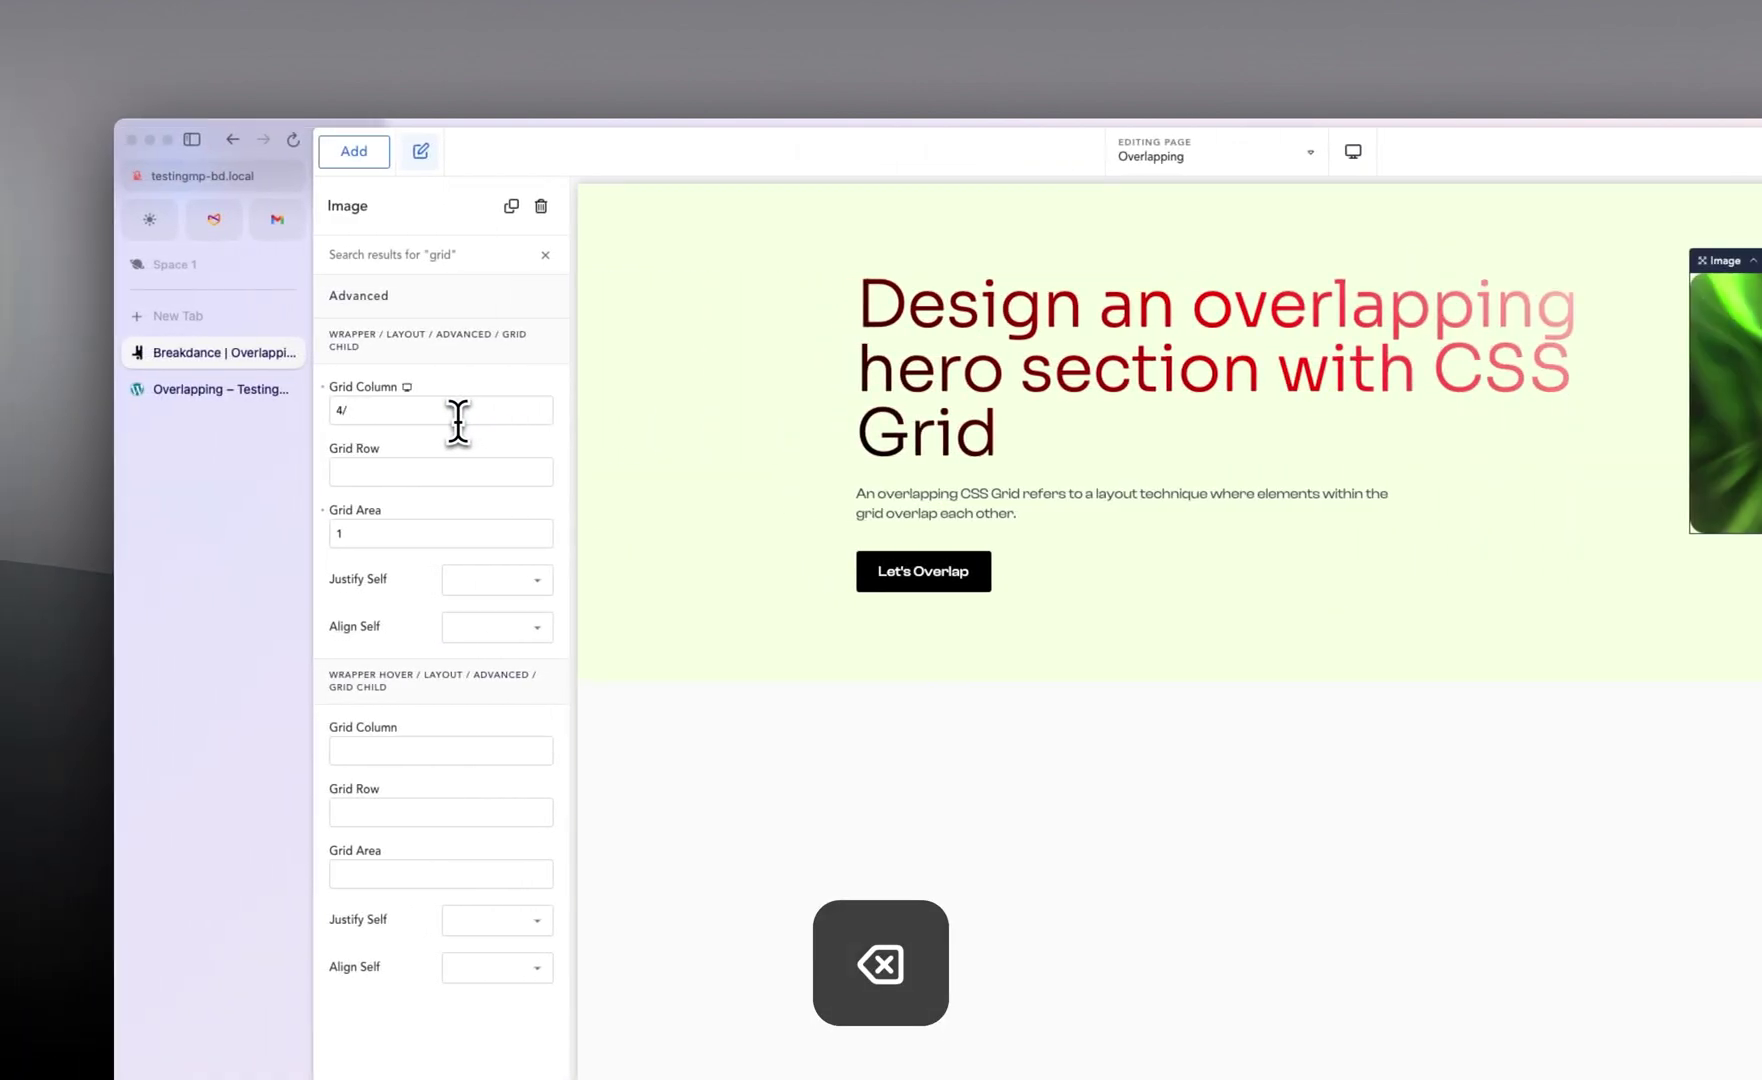
pyautogui.write('-1')
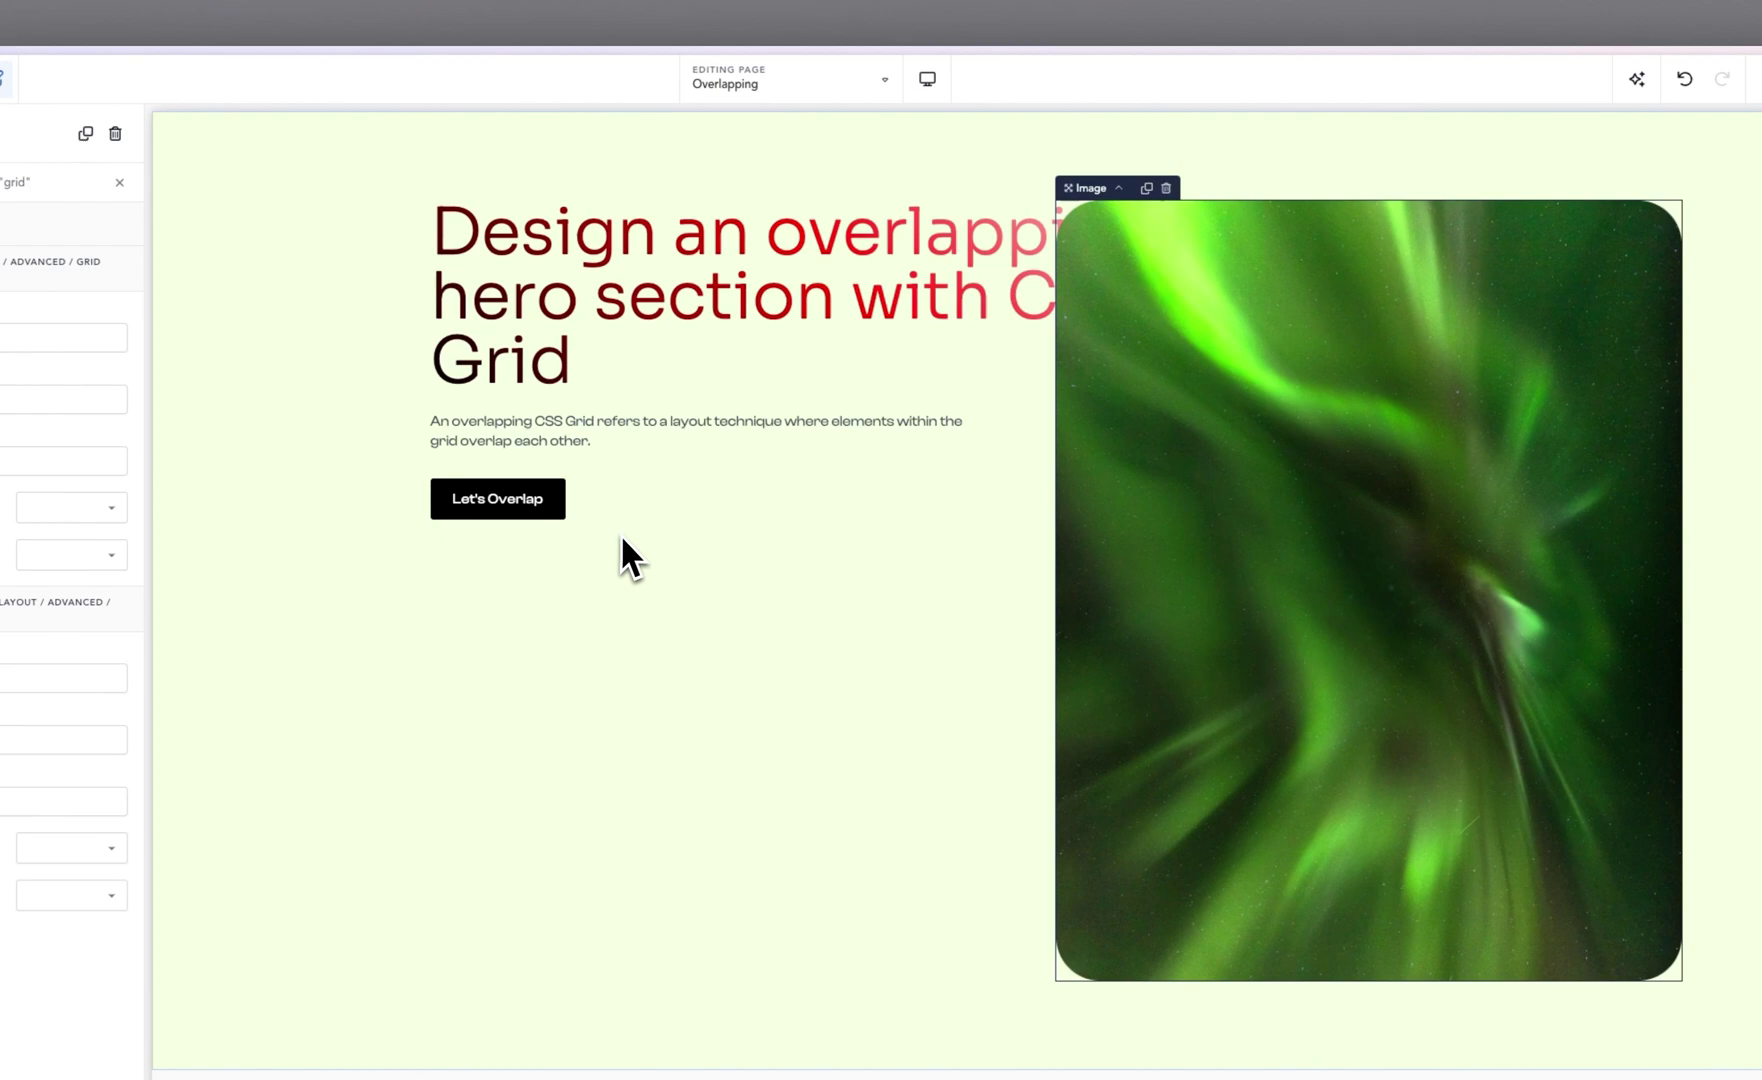
pyautogui.click(811, 489)
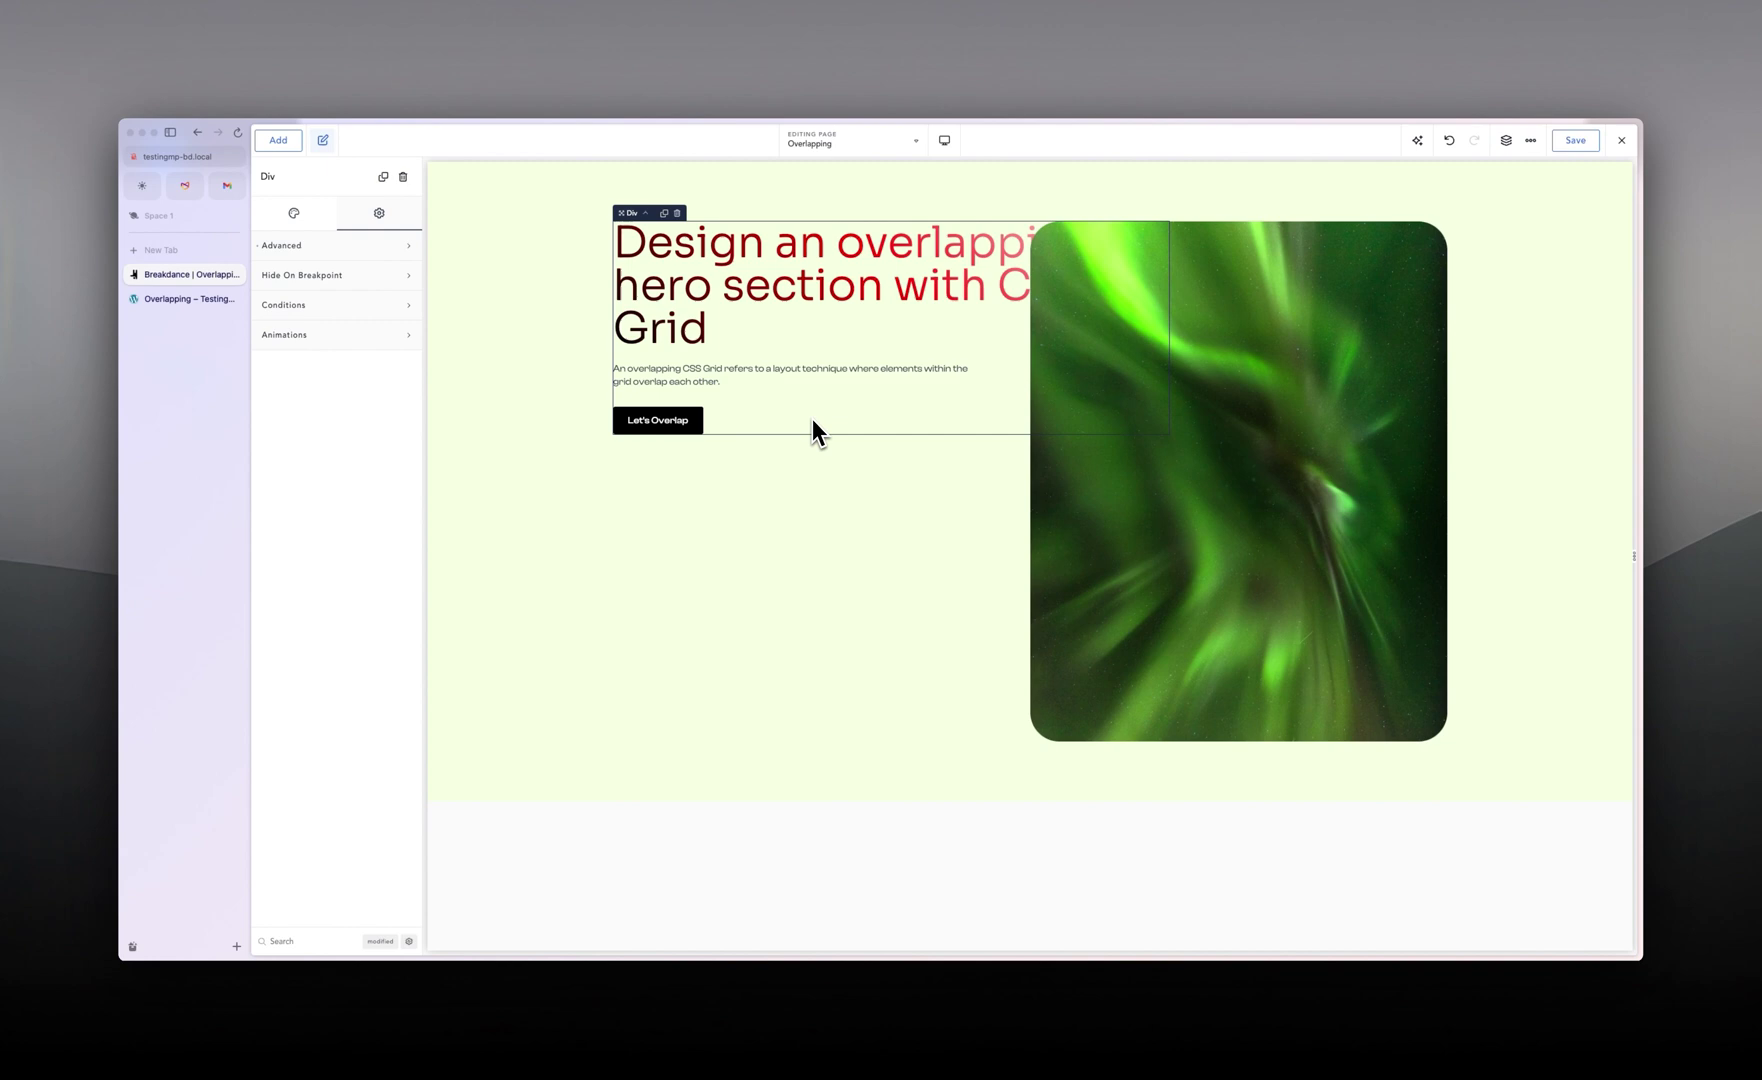
# Give the heading group a Z-Index of 2 so it sits in front of the aurora image.
pyautogui.write('grid')
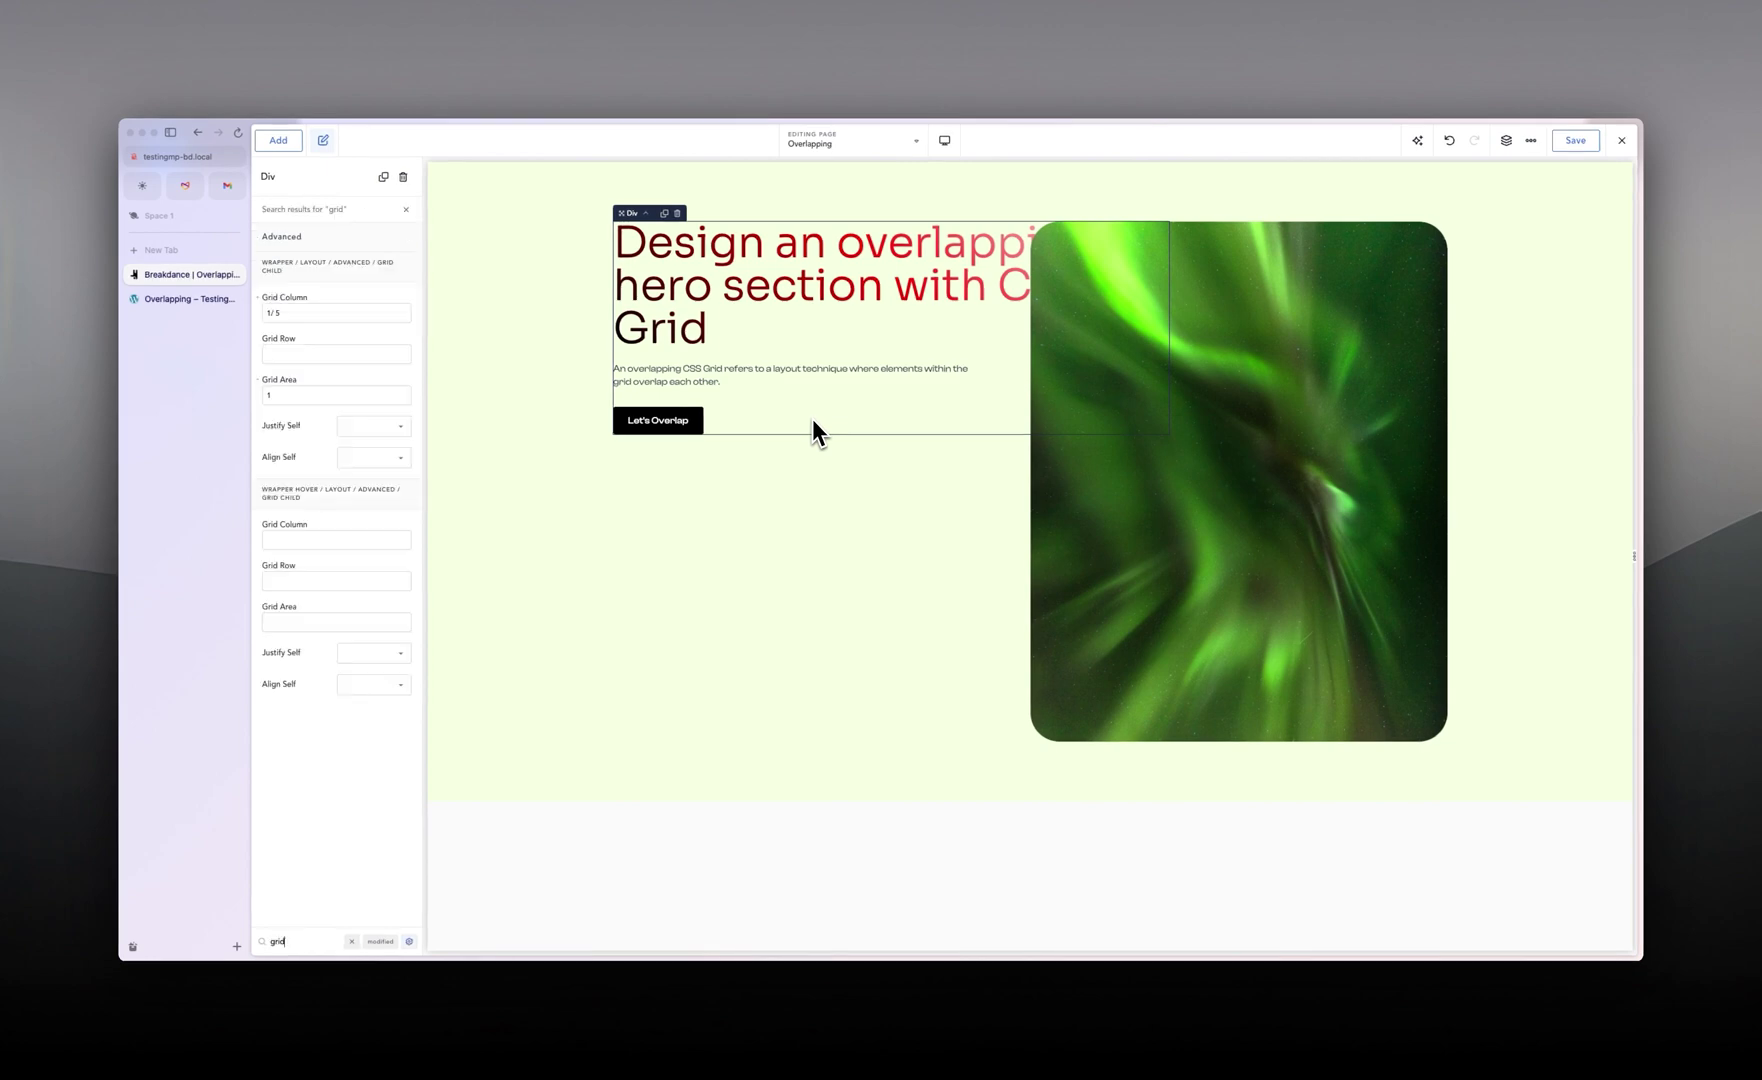
pyautogui.press('super+a')
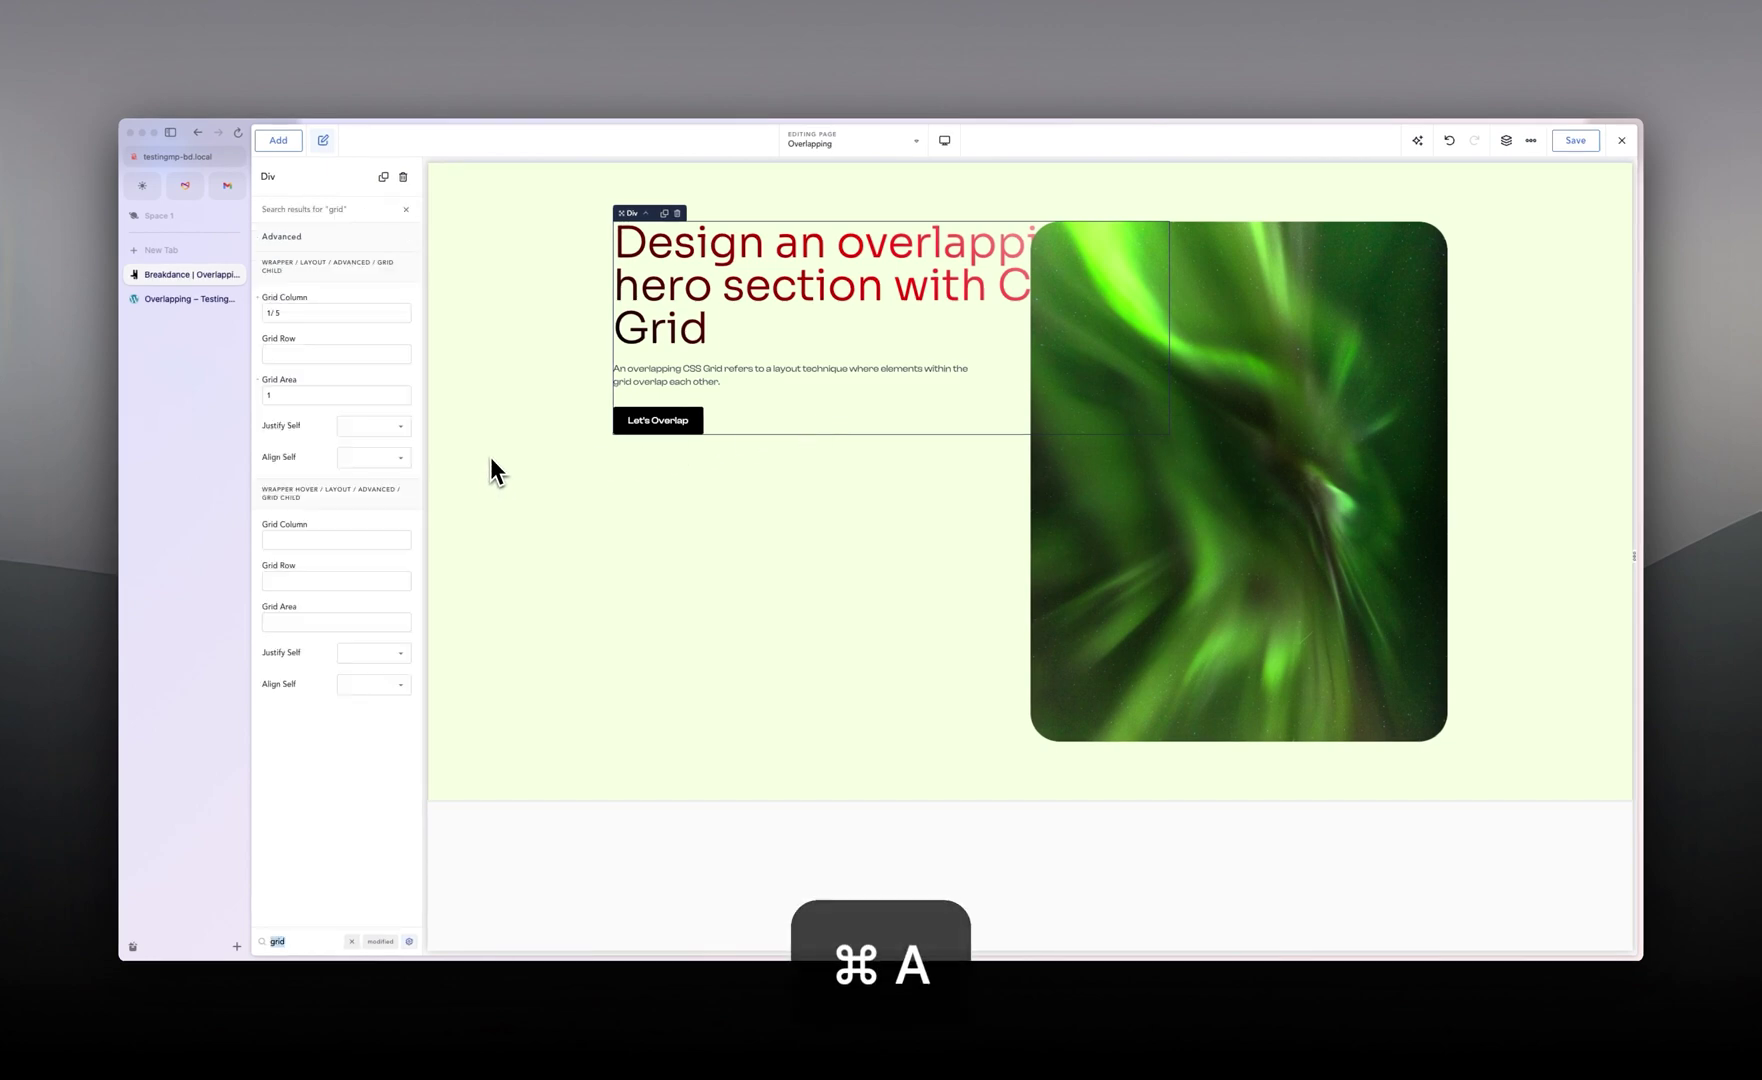
pyautogui.write('index')
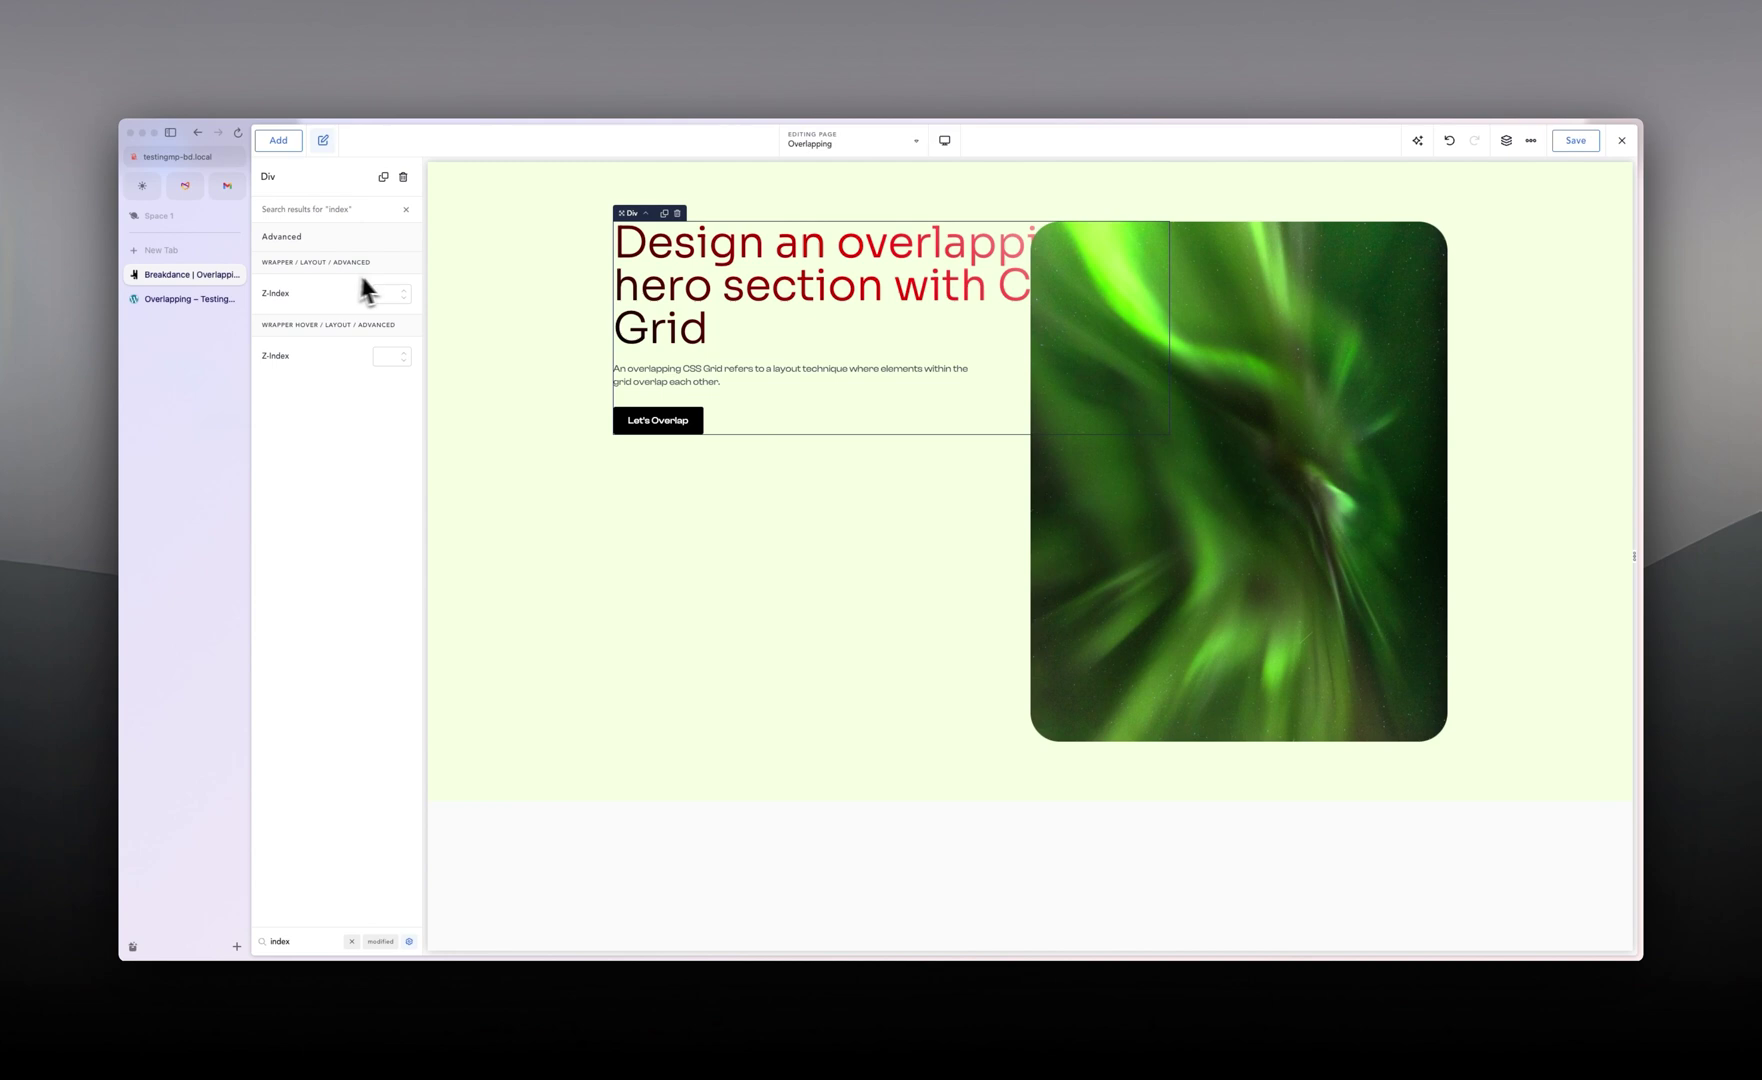
pyautogui.click(388, 295)
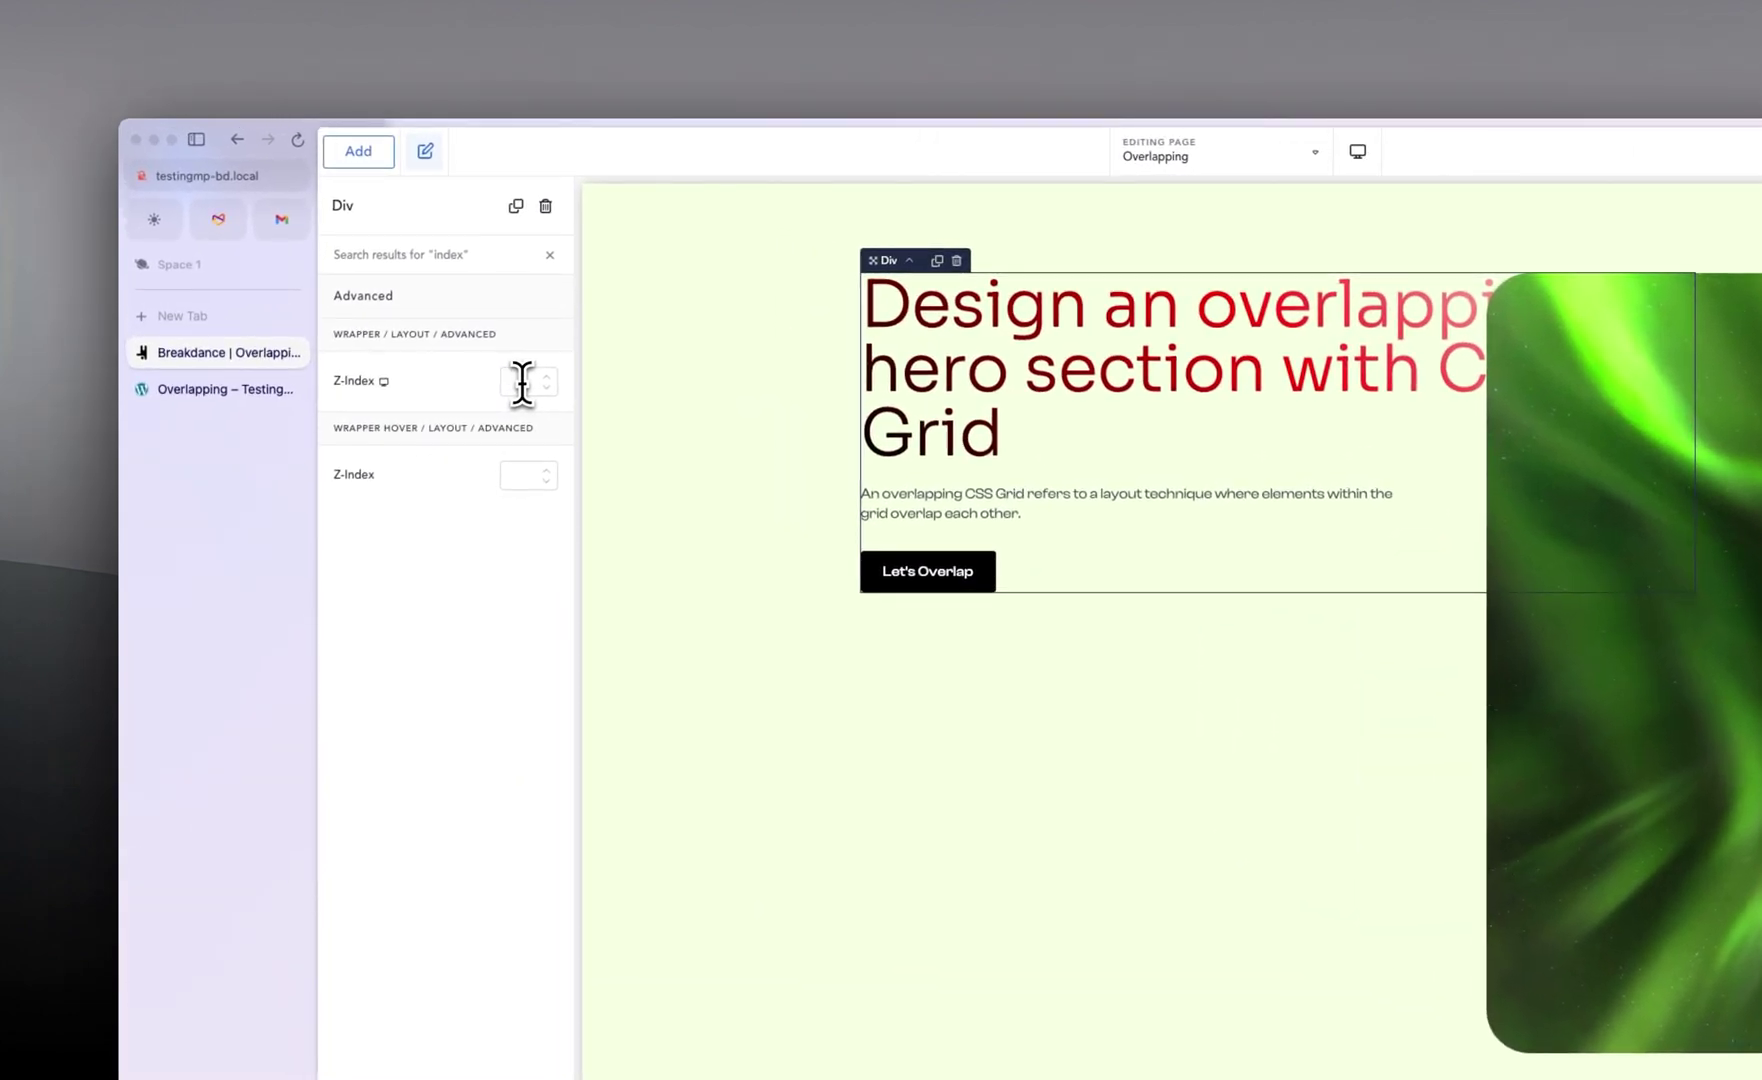
pyautogui.write('2')
pyautogui.press('super+a')
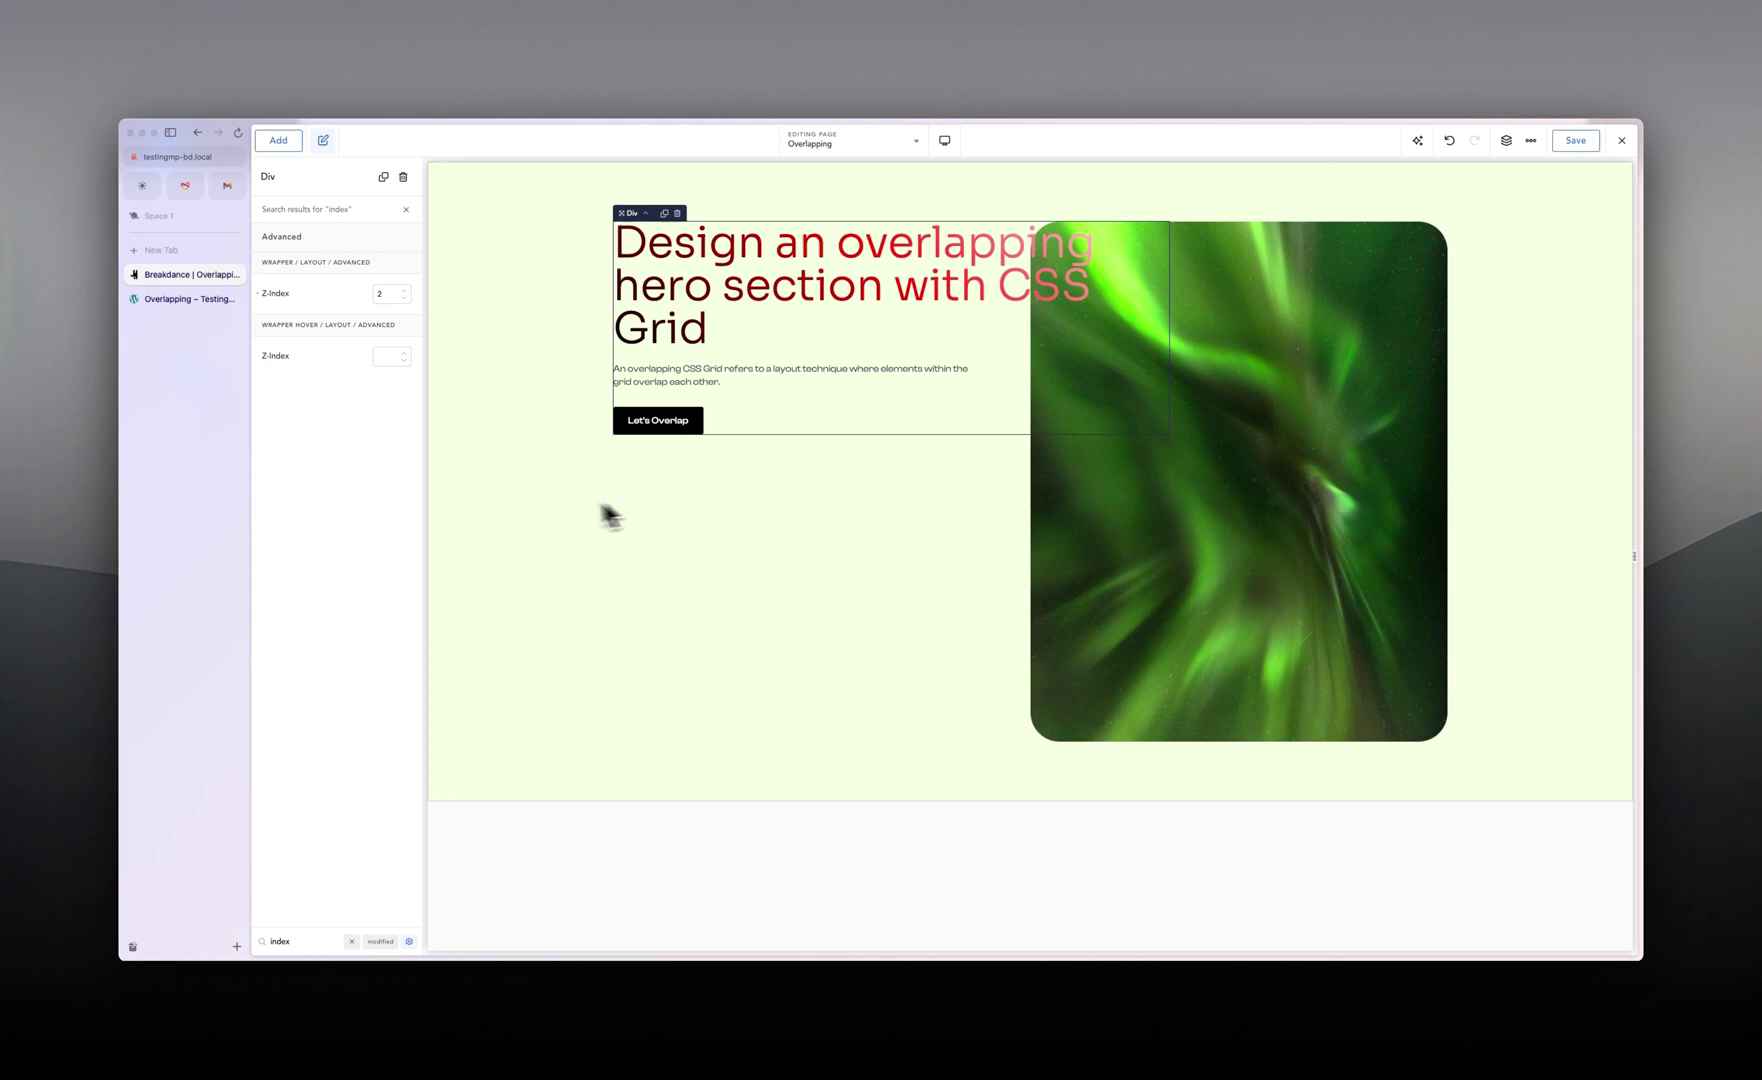
# Select the hero Section and open its Align Items choices in the Layout settings.
pyautogui.click(516, 498)
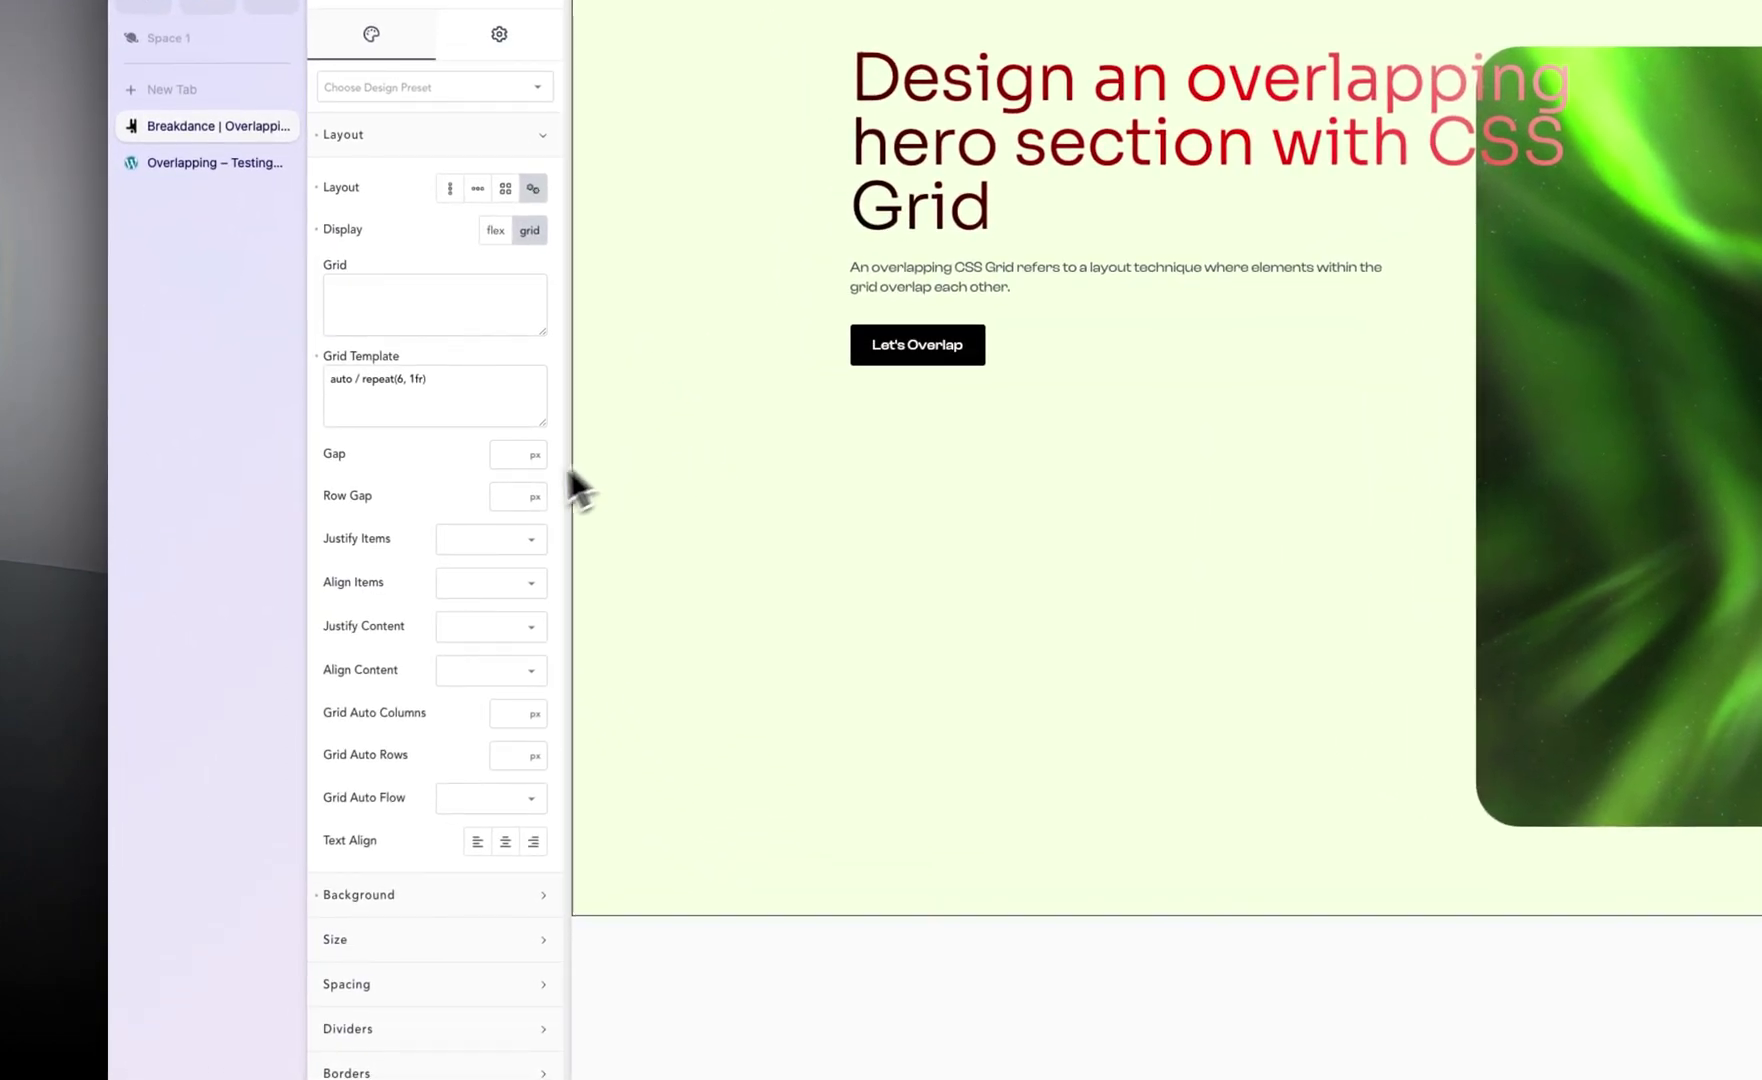
pyautogui.click(478, 586)
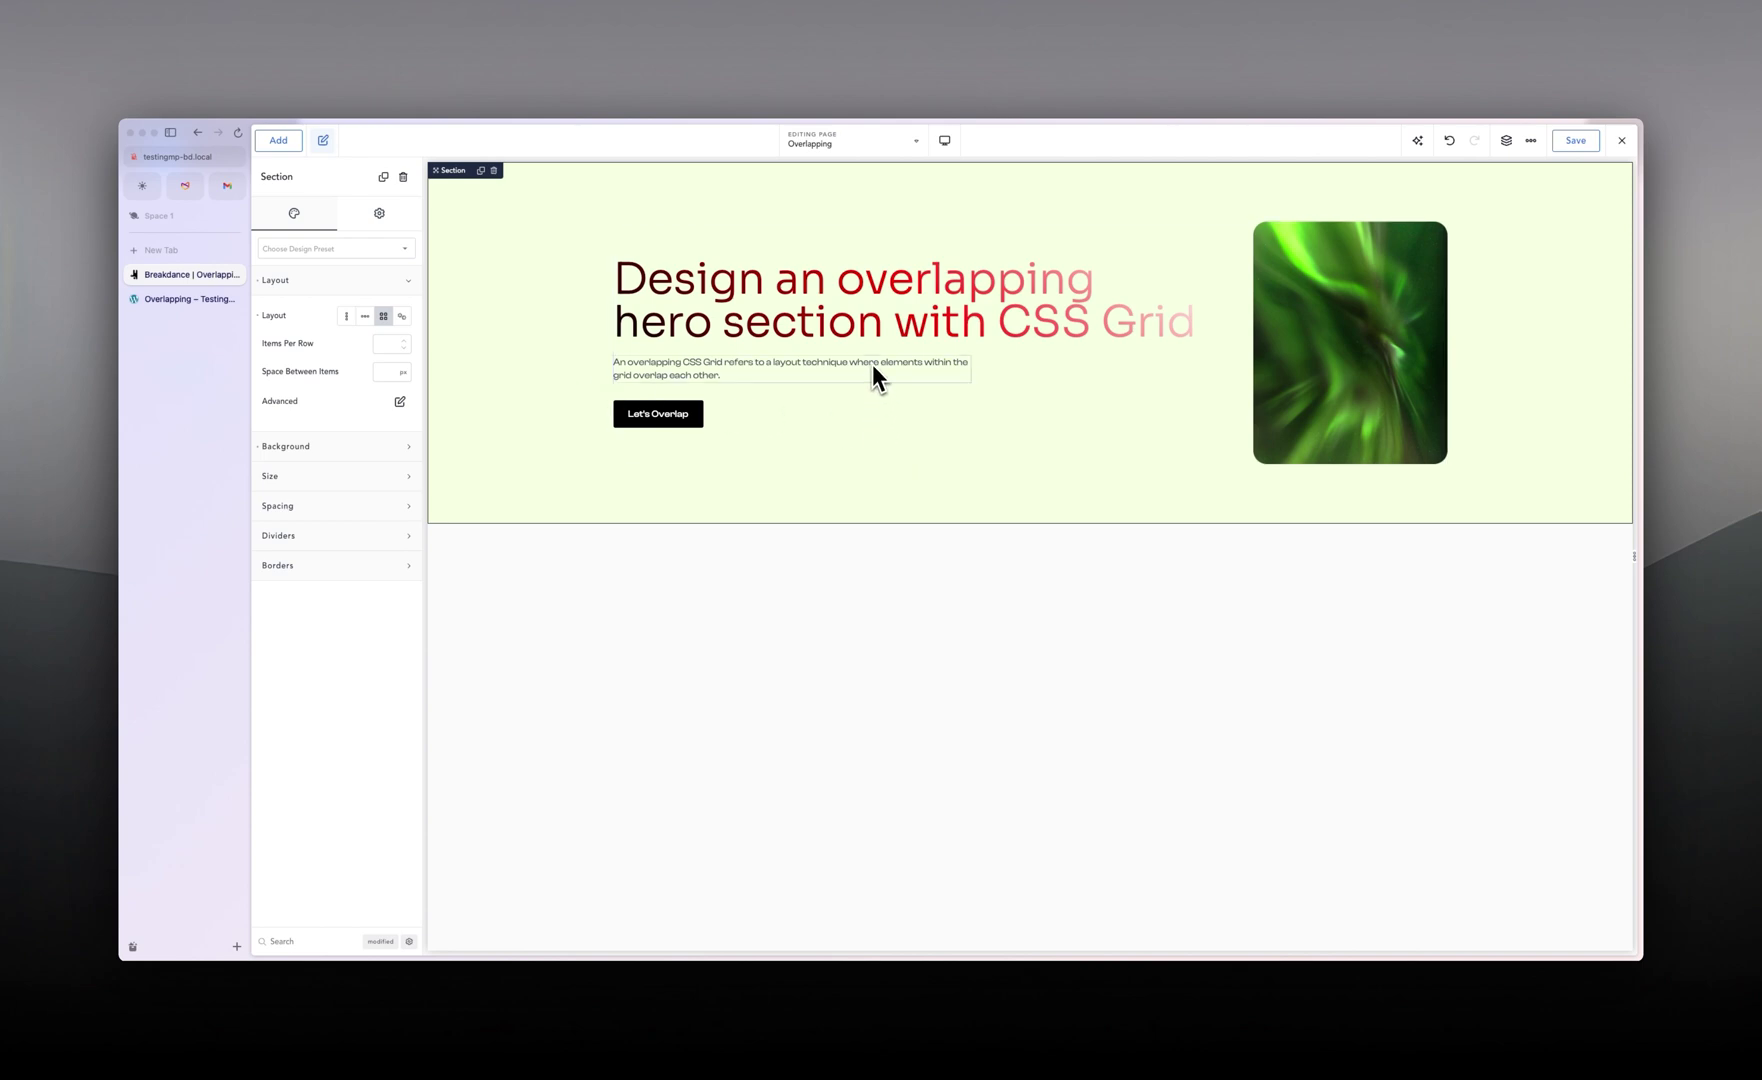
# Select the heading group and locate the grid's parent wrapper in the structure outline.
pyautogui.click(1100, 375)
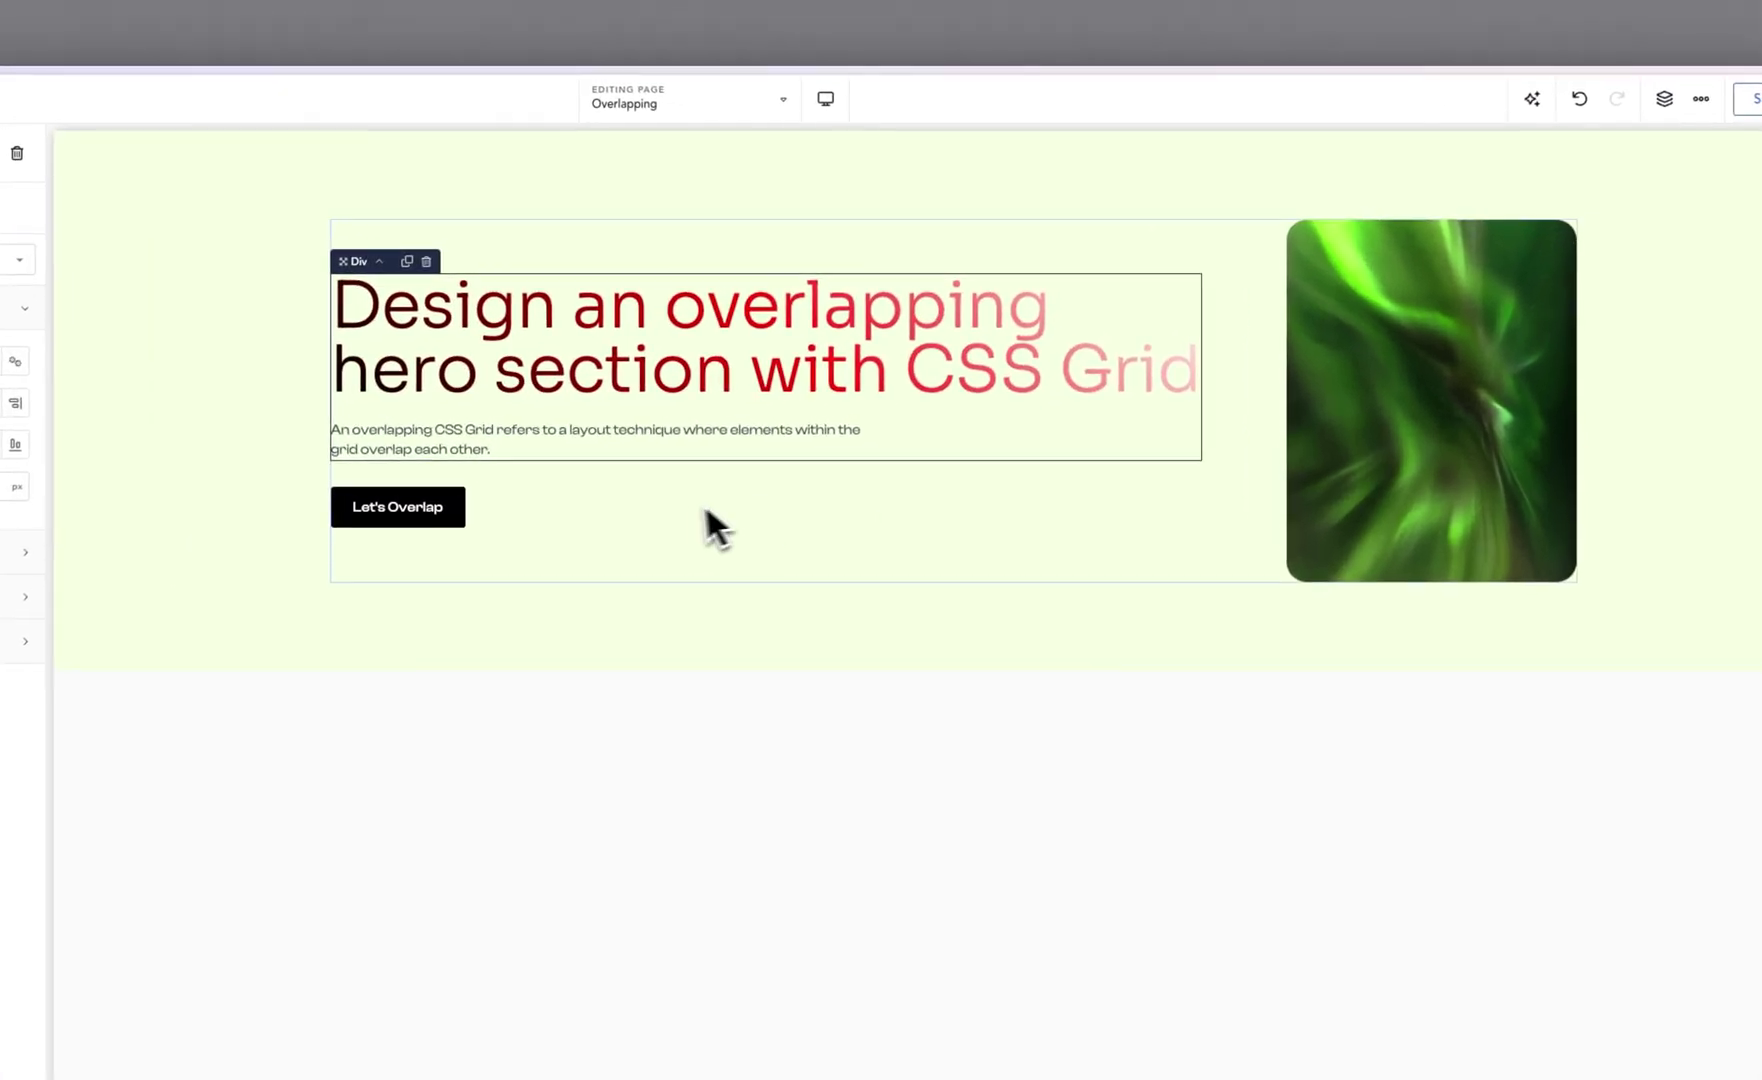
pyautogui.click(1664, 98)
pyautogui.click(1671, 221)
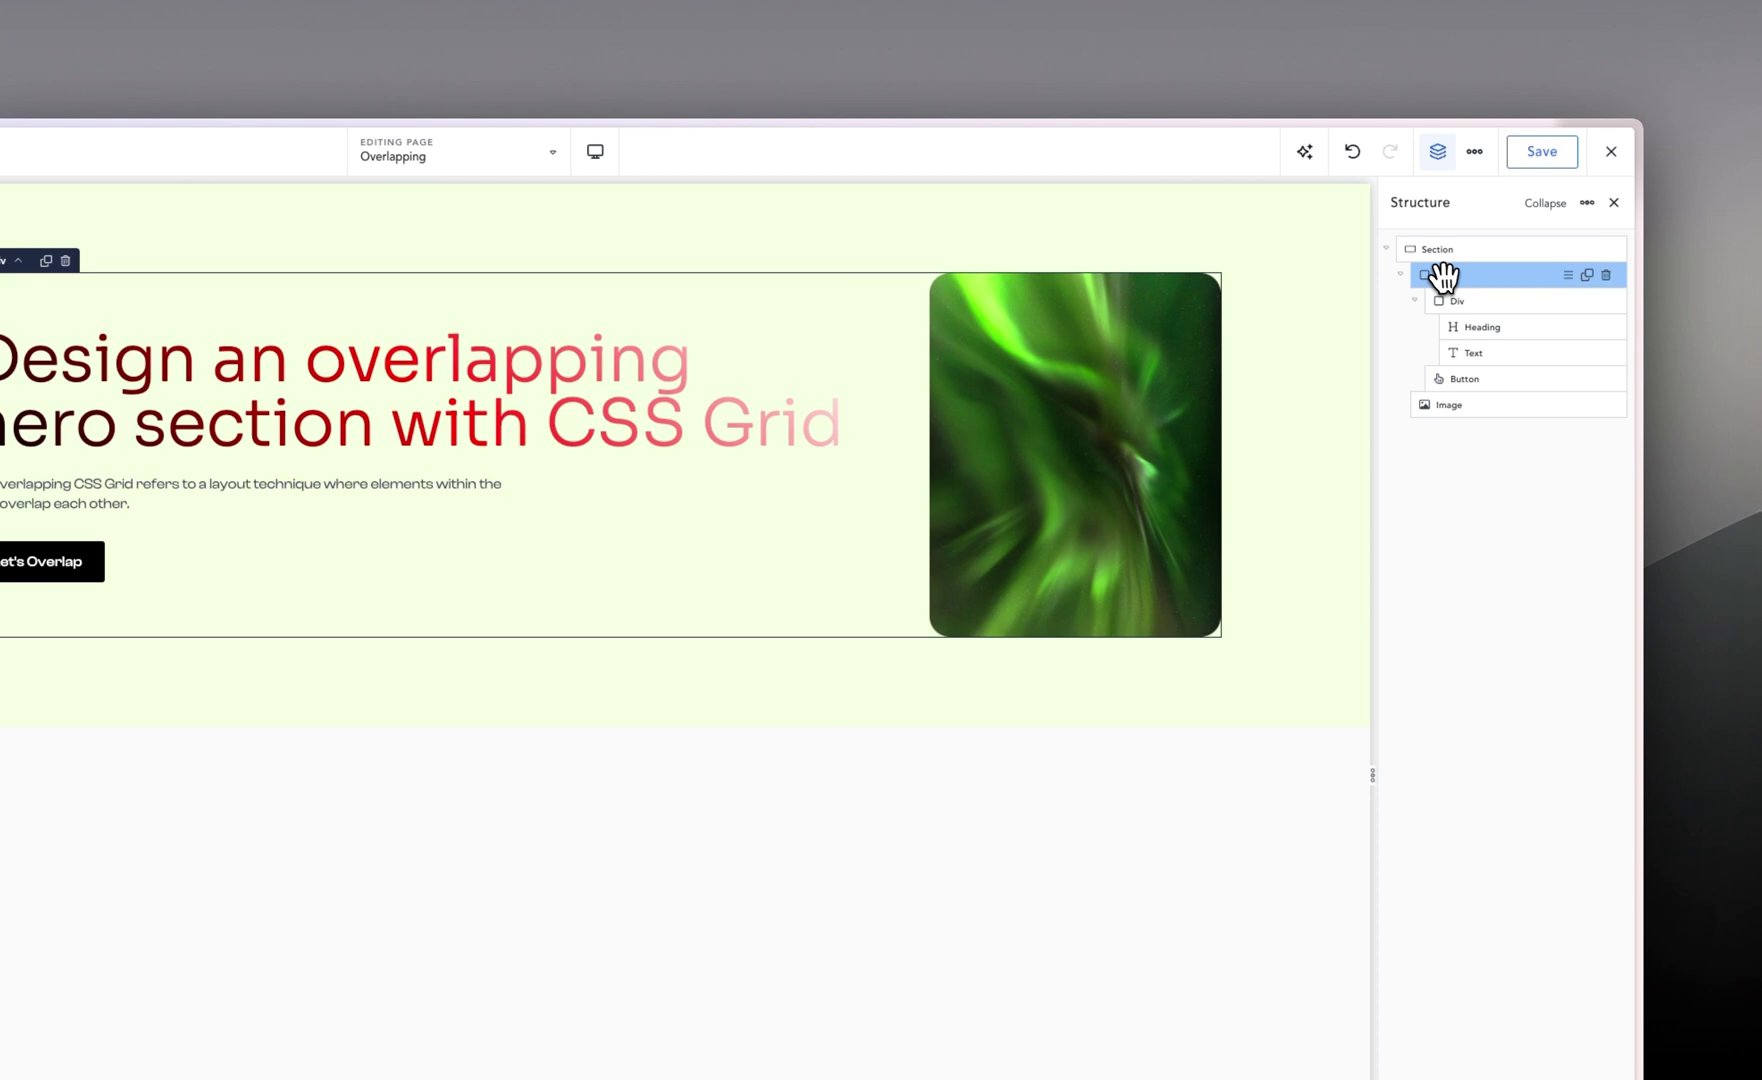
pyautogui.click(1402, 275)
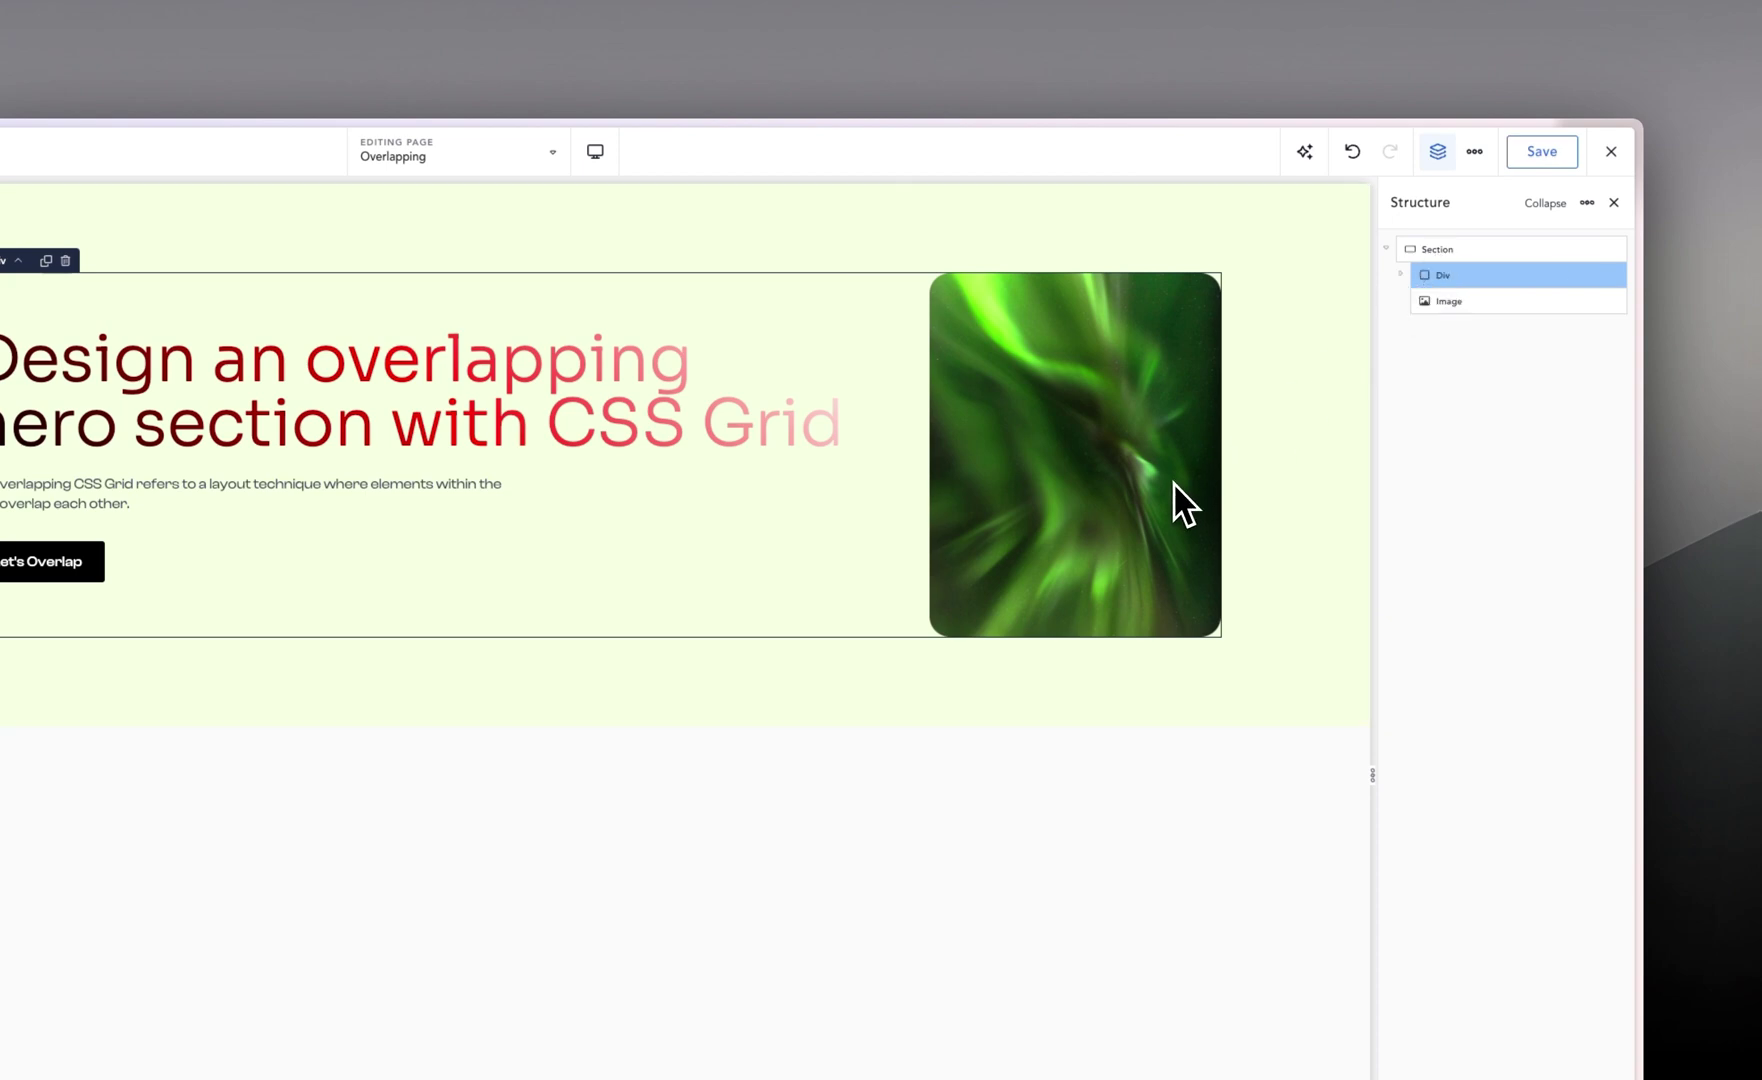
# Set the hero Section's Items Per Row to 6.
pyautogui.click(430, 427)
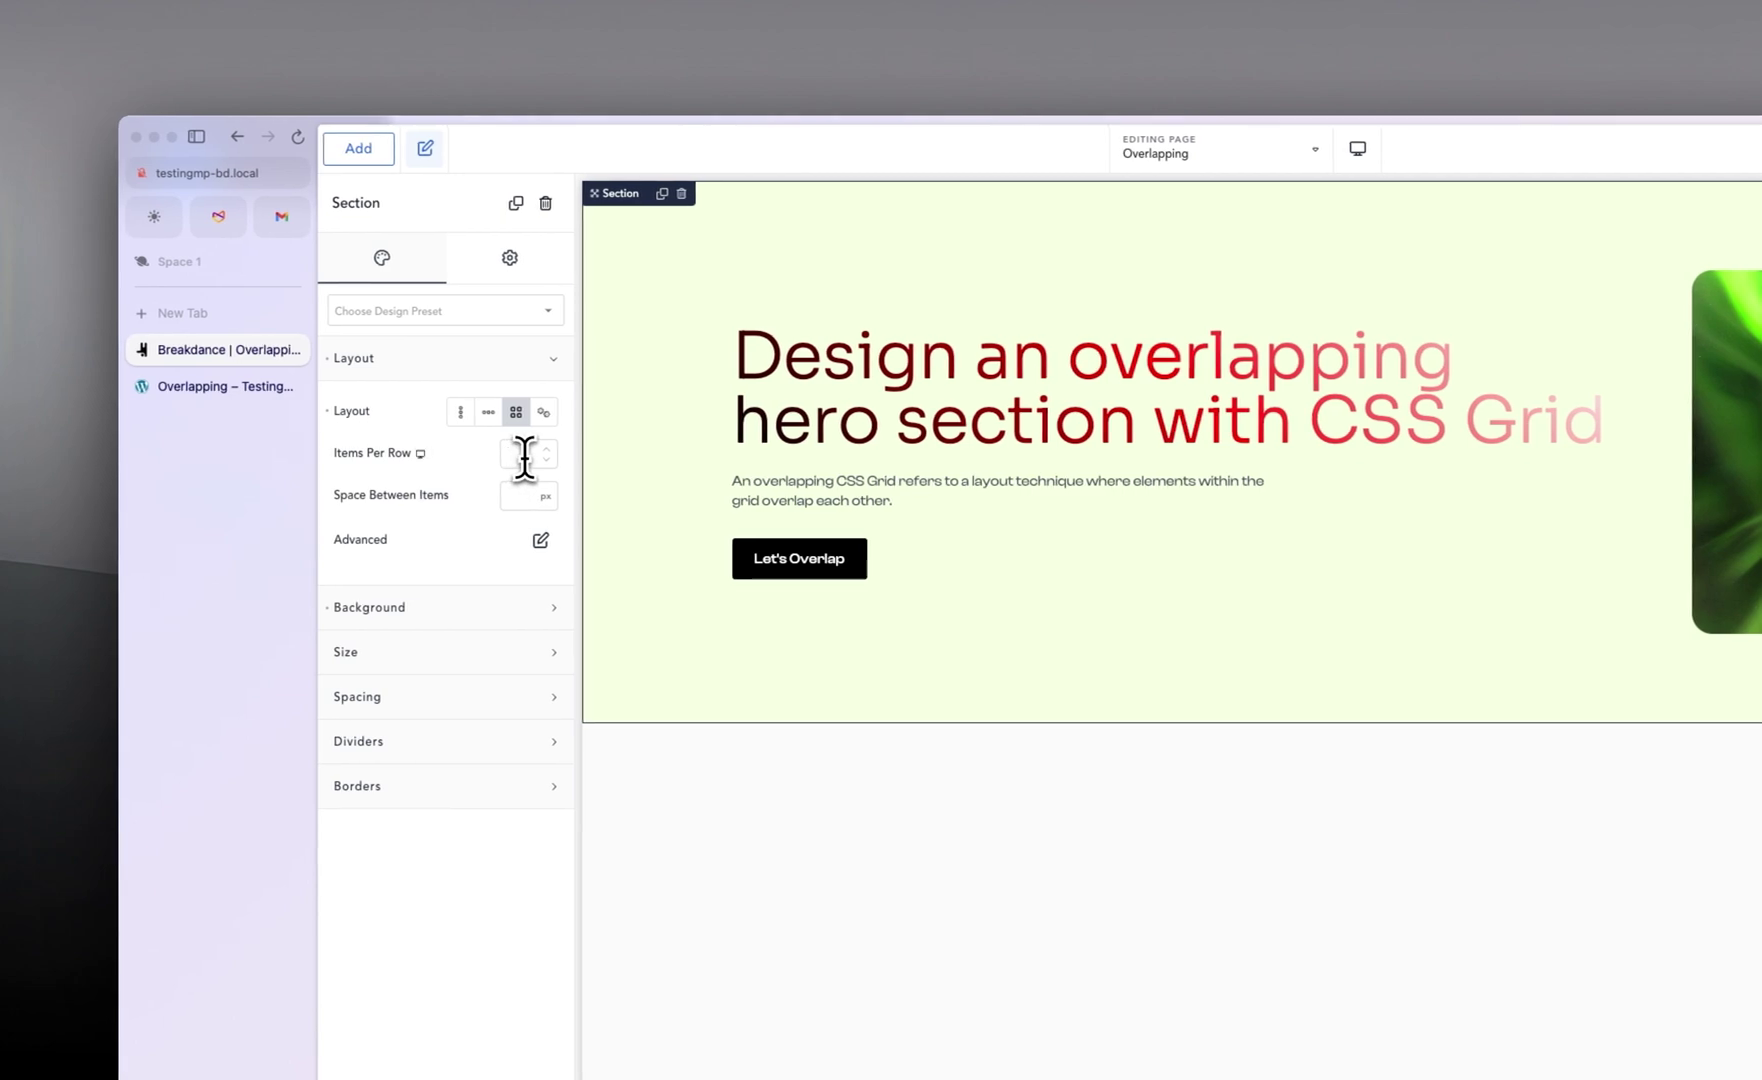
pyautogui.click(520, 453)
pyautogui.write('6')
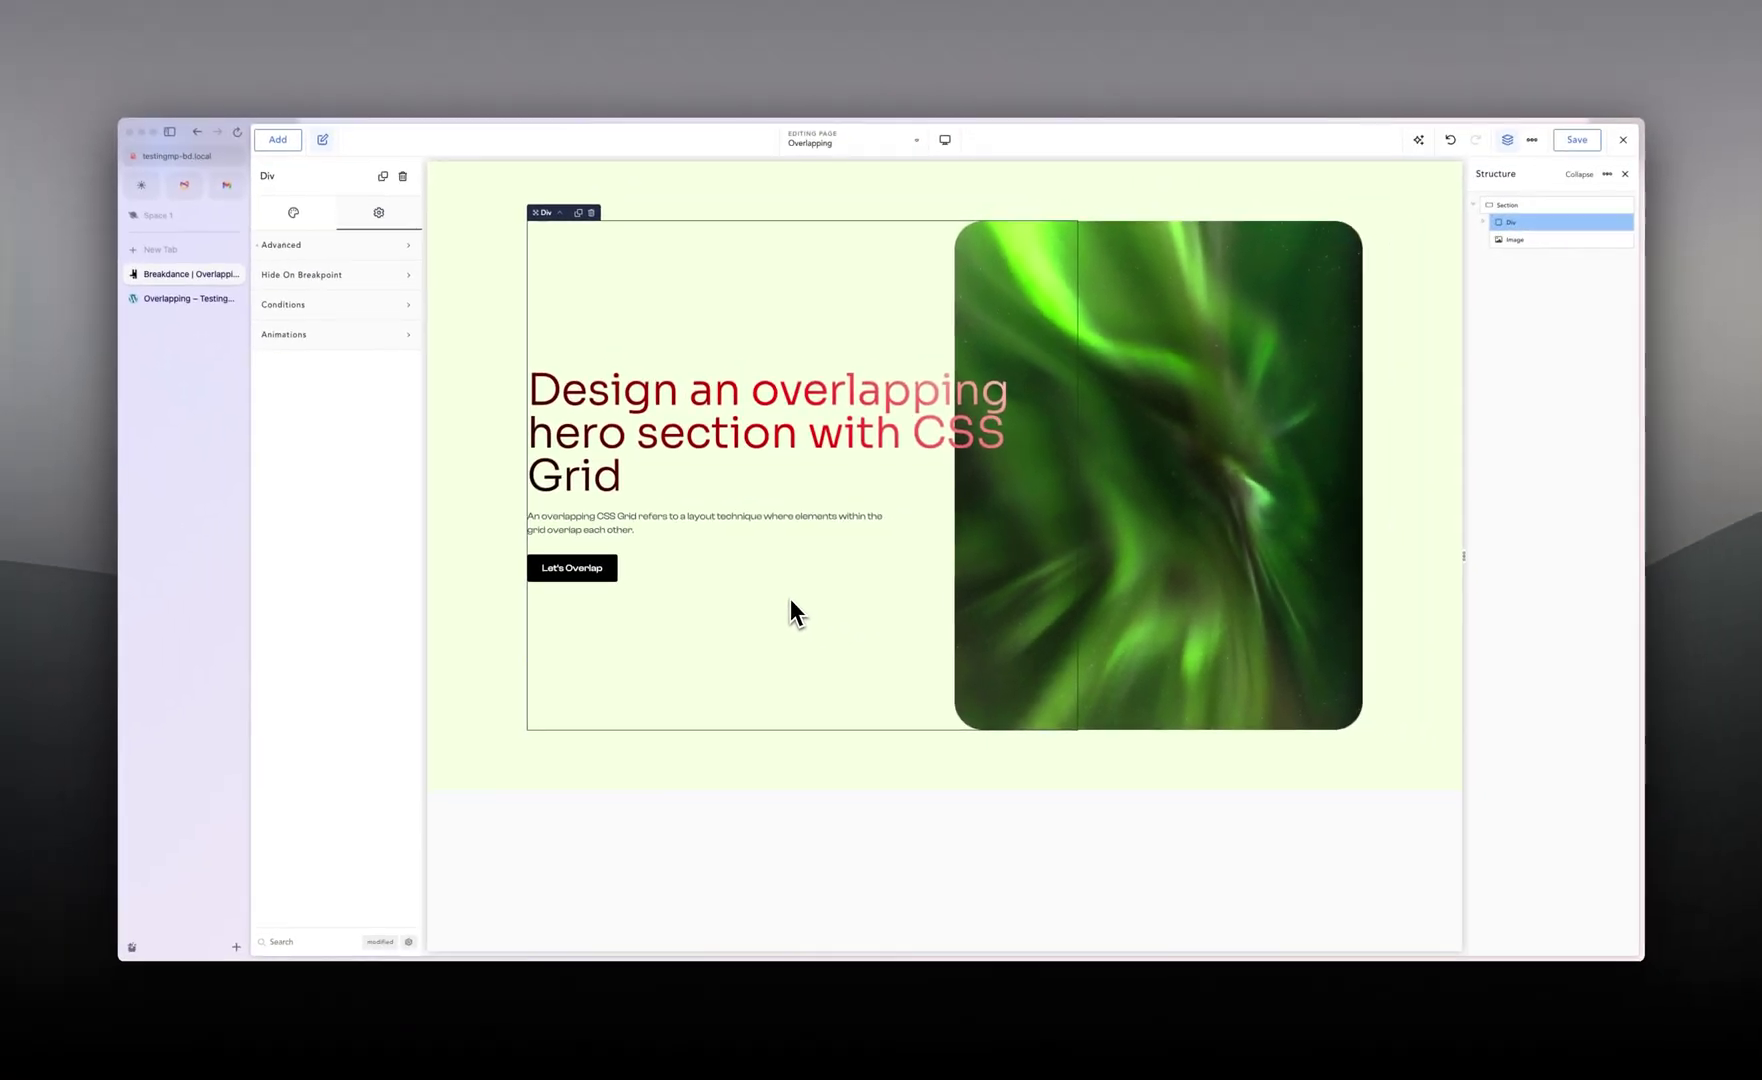
# Search the Div's grid properties, then select the Section to view its auto / repeat(6, 1fr) template.
pyautogui.hotkey('shift', 'f')
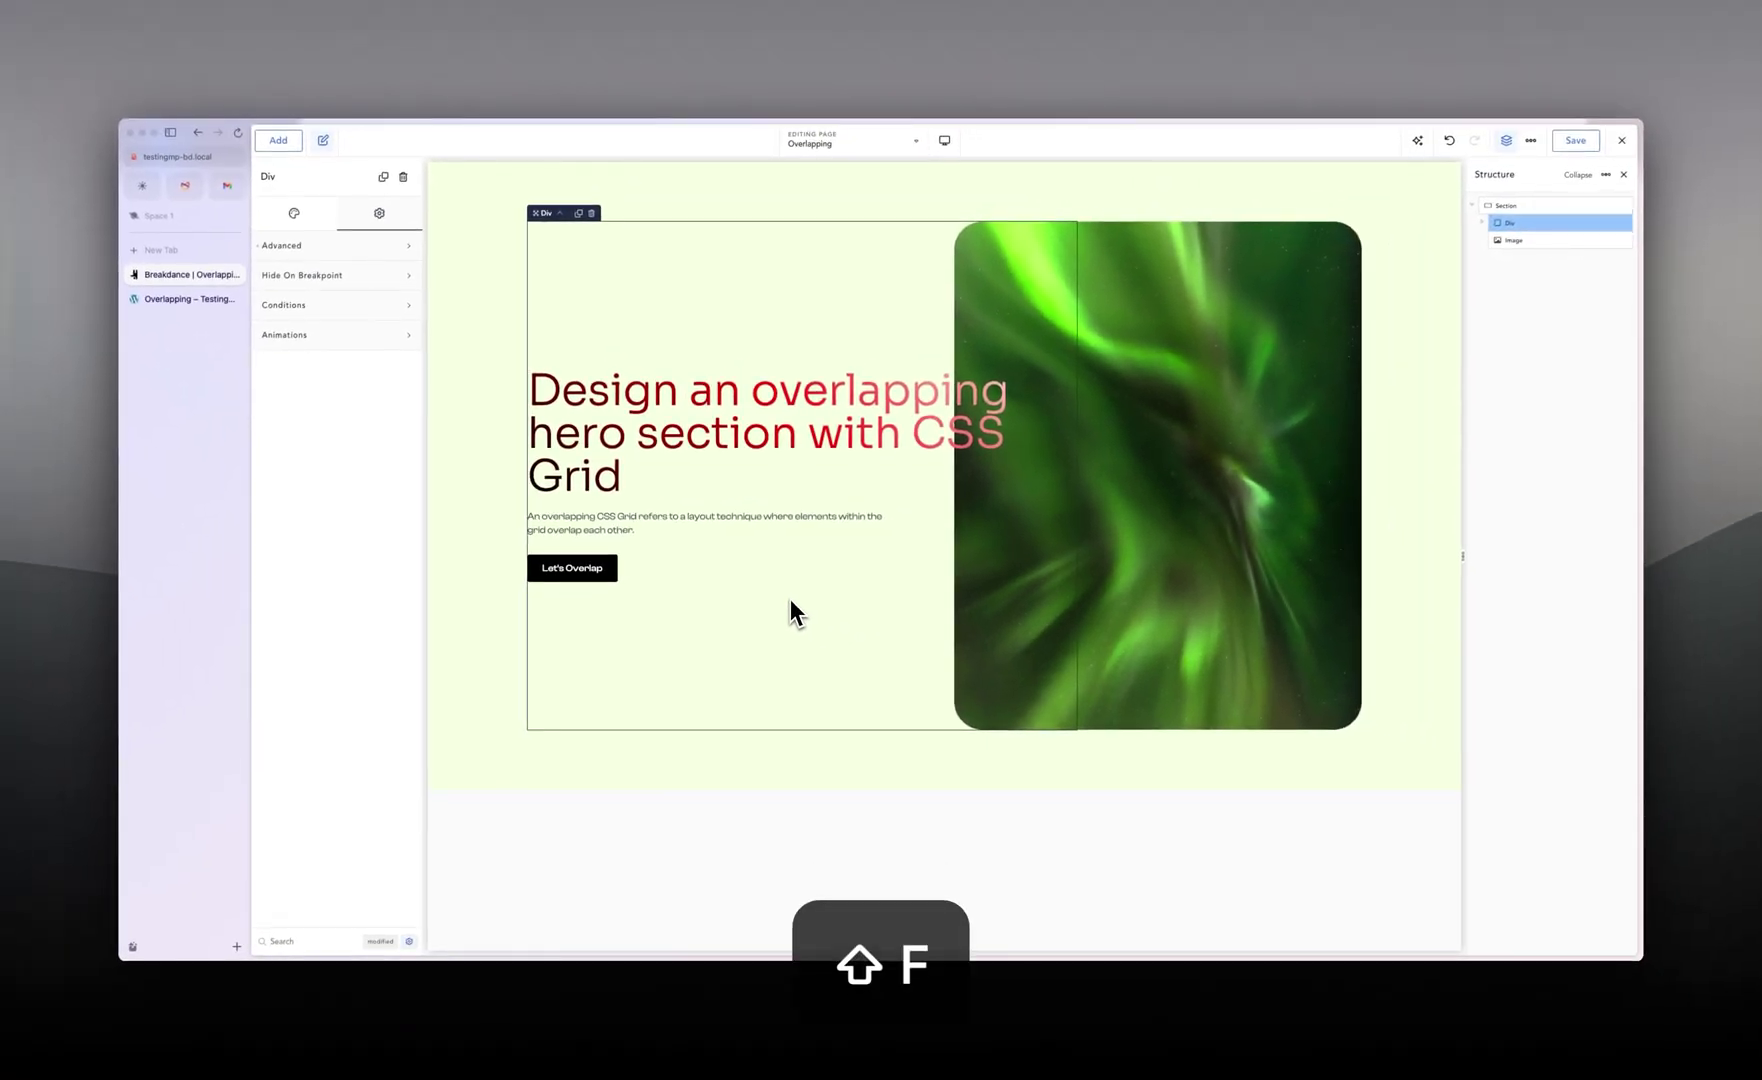
pyautogui.write('grid')
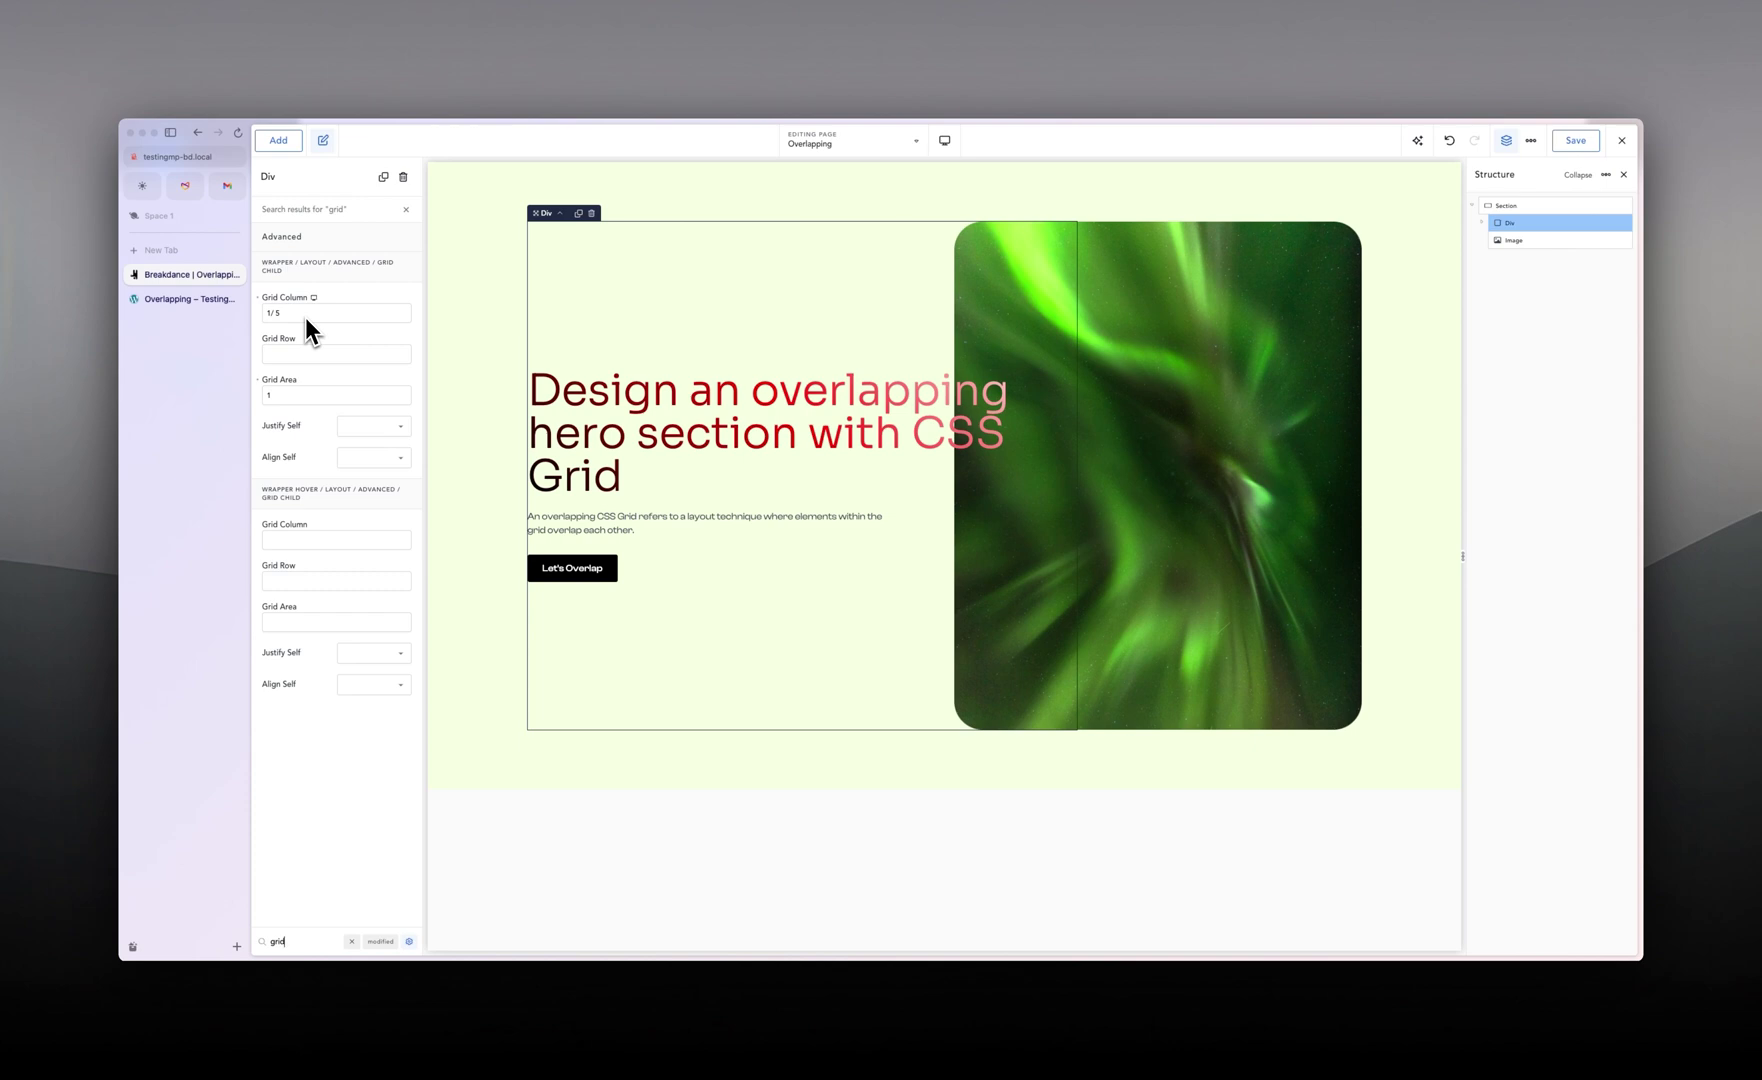
pyautogui.click(466, 275)
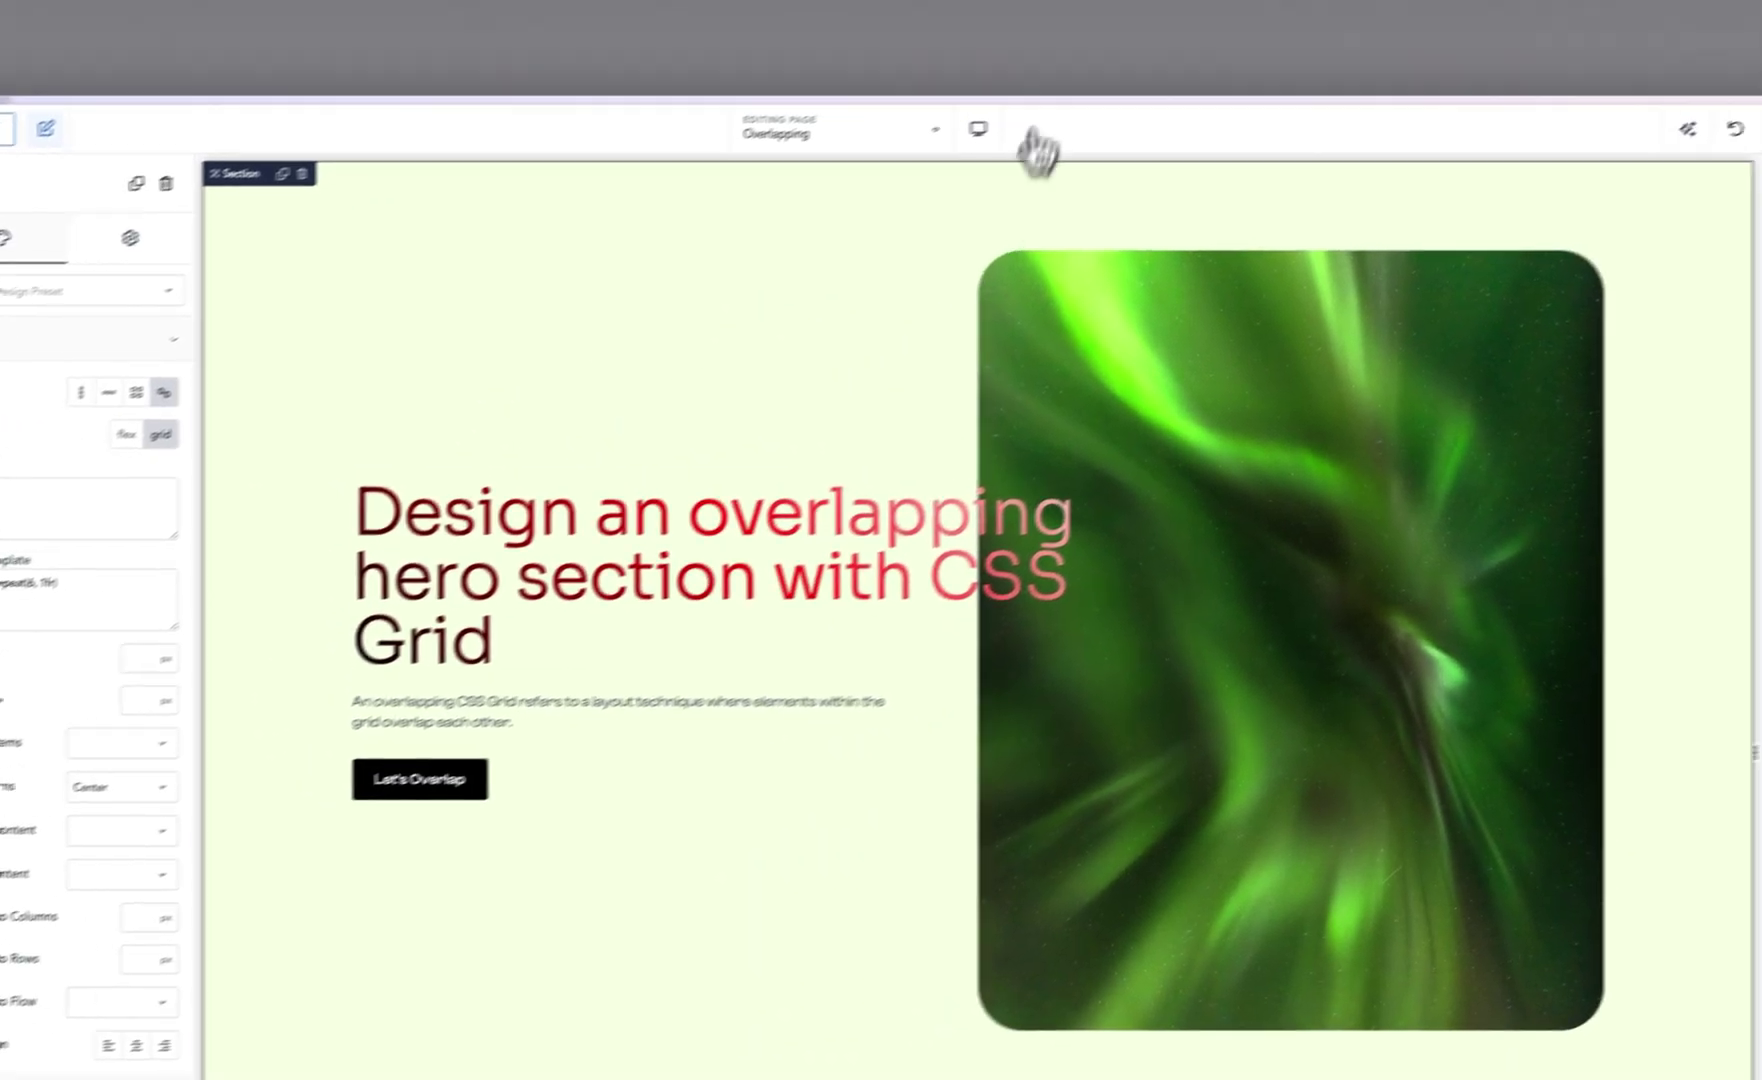
# Preview at Tablet Portrait width and set the Section's Grid Template to auto / 1fr.
pyautogui.click(1052, 101)
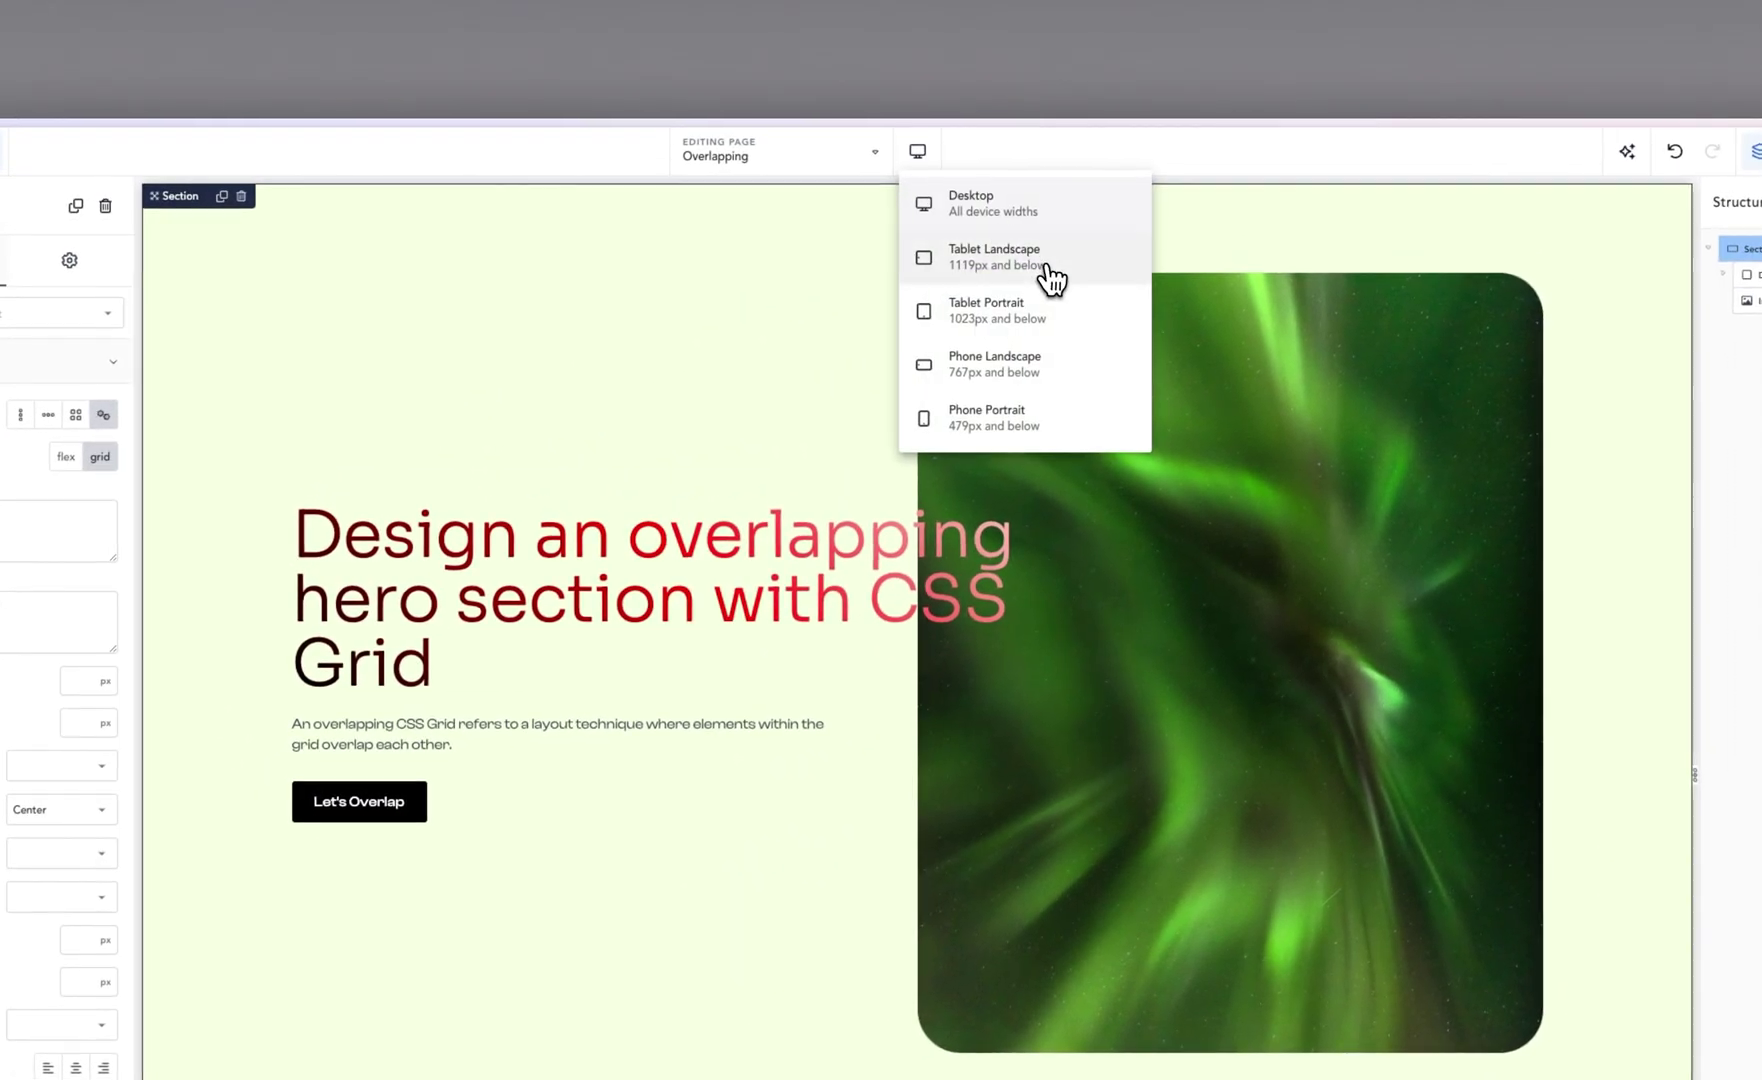
pyautogui.click(1182, 218)
pyautogui.click(918, 153)
pyautogui.click(1032, 310)
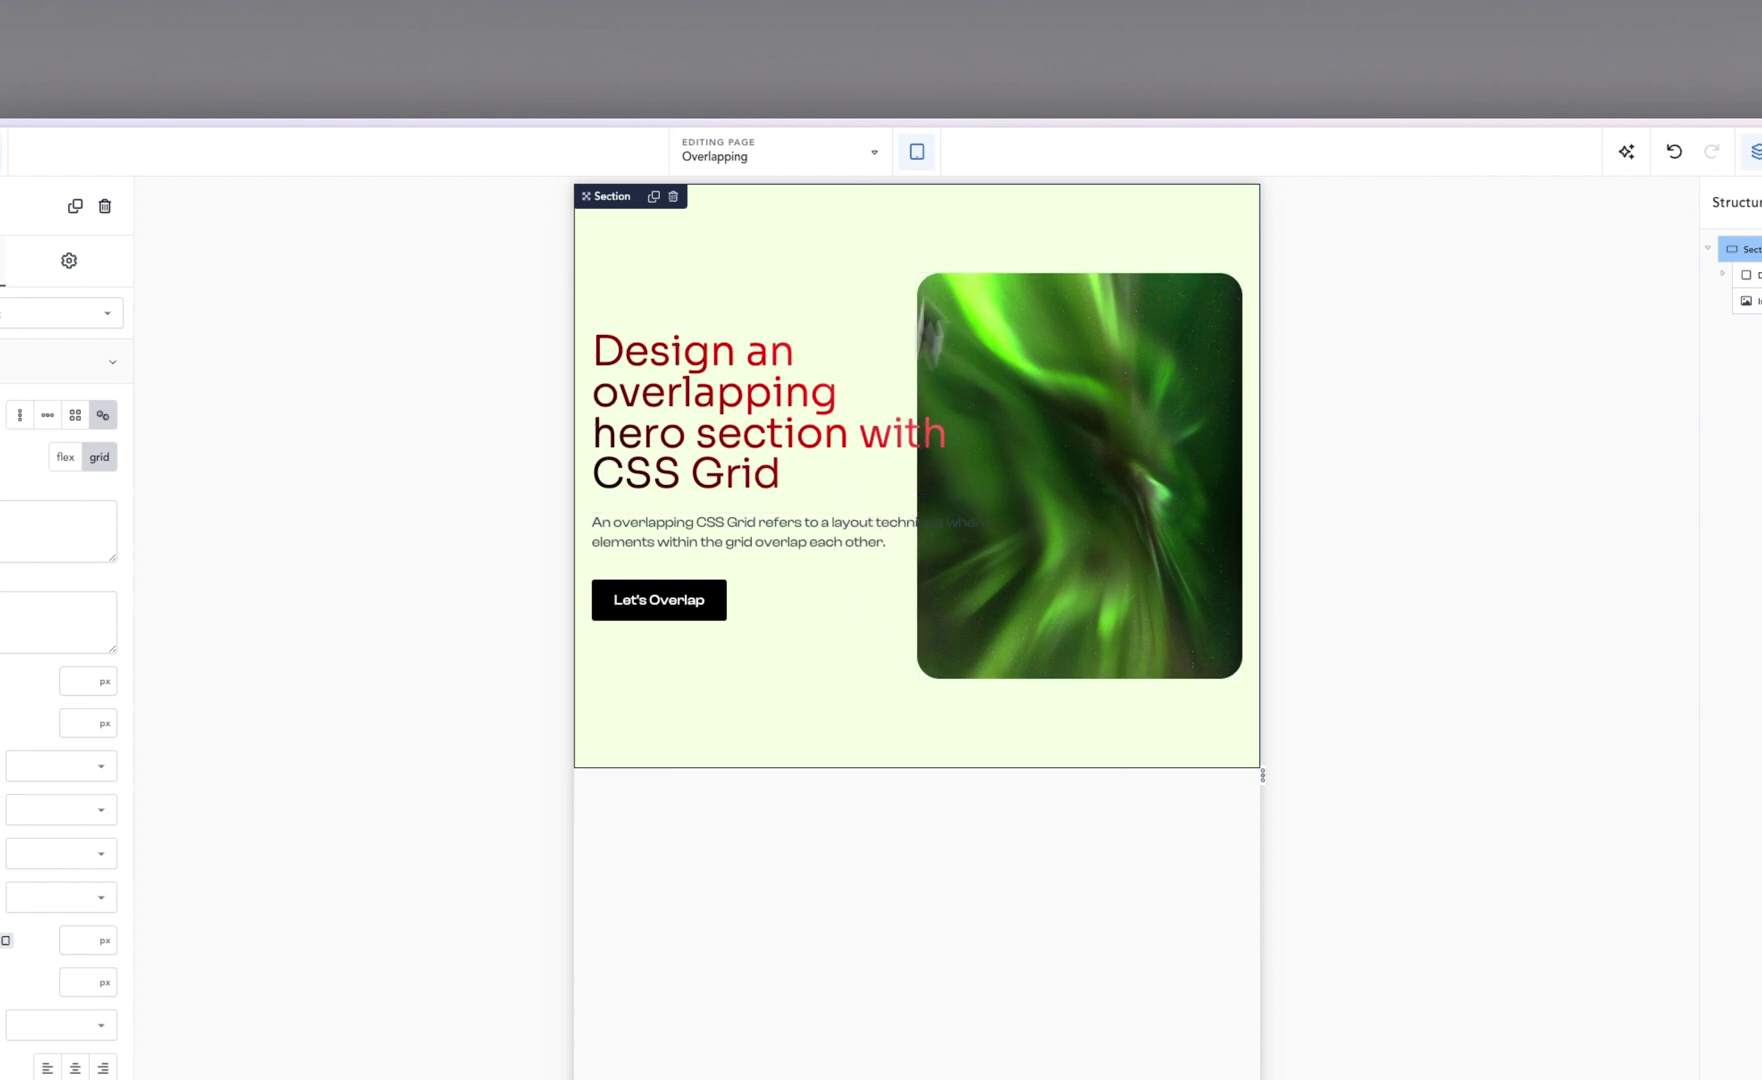
pyautogui.click(918, 150)
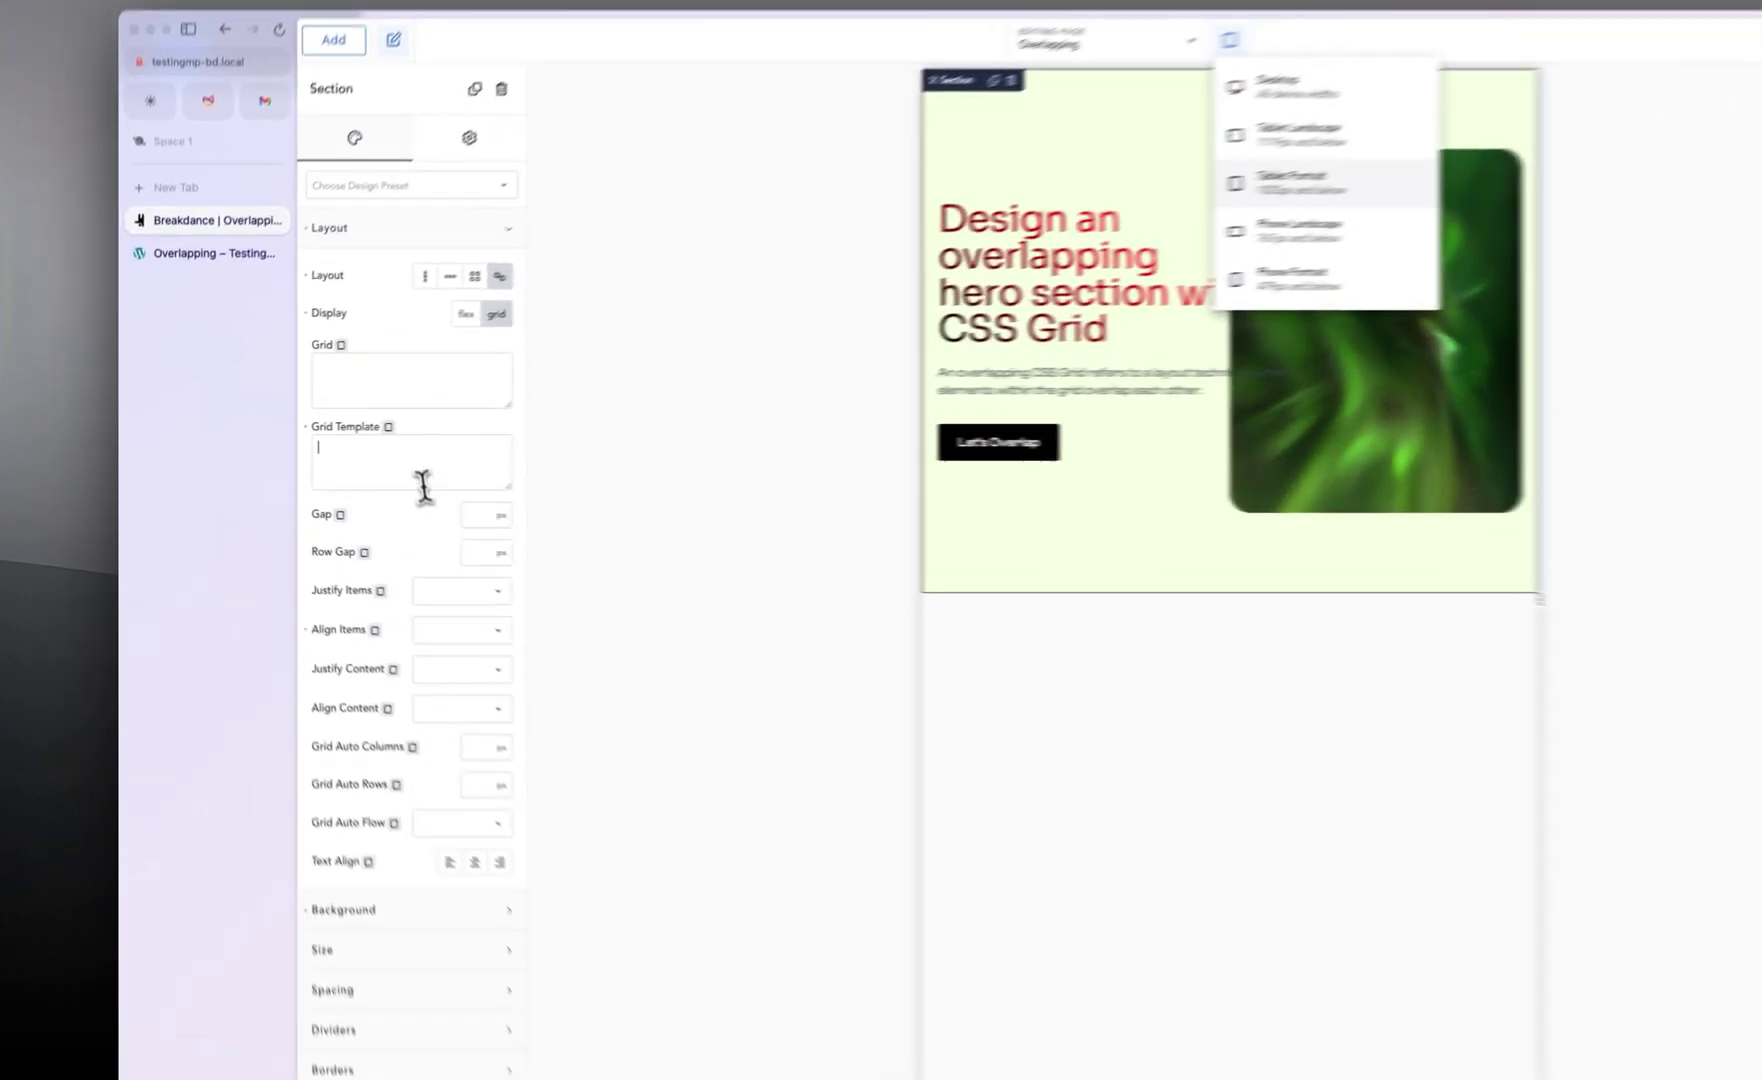
pyautogui.click(344, 460)
pyautogui.write('auto')
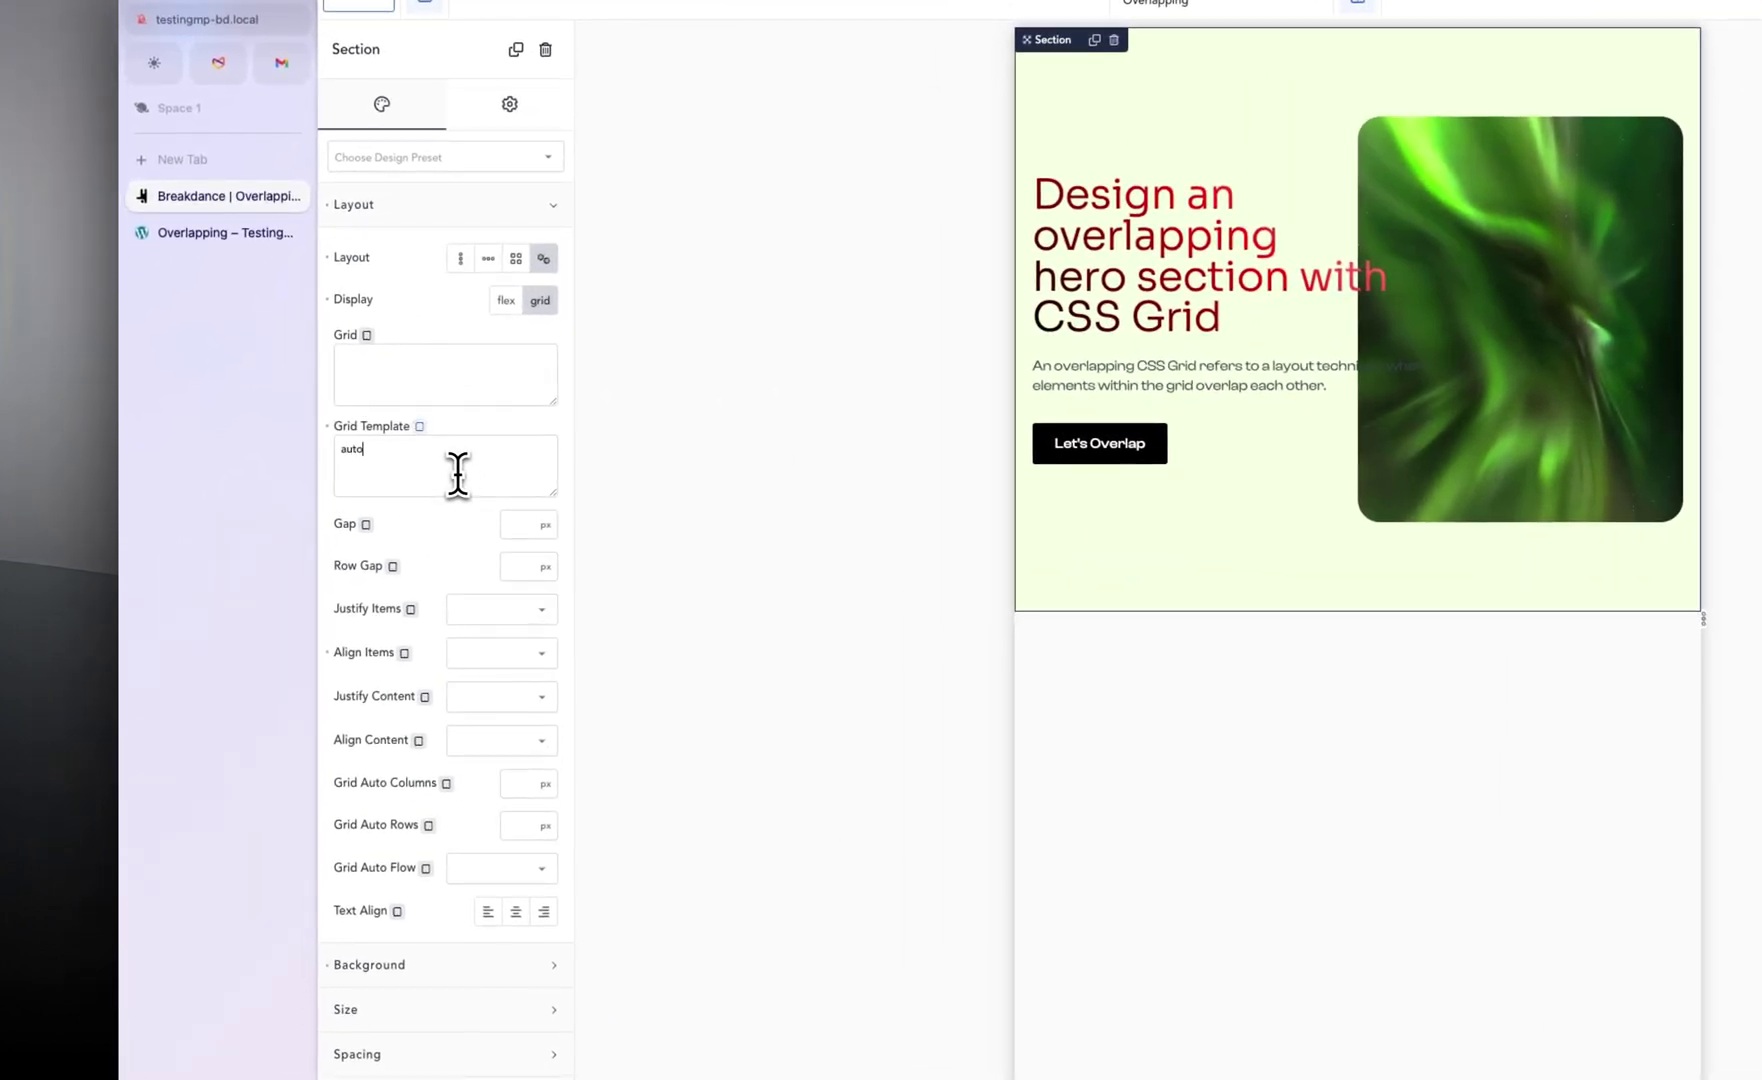
pyautogui.write(' /')
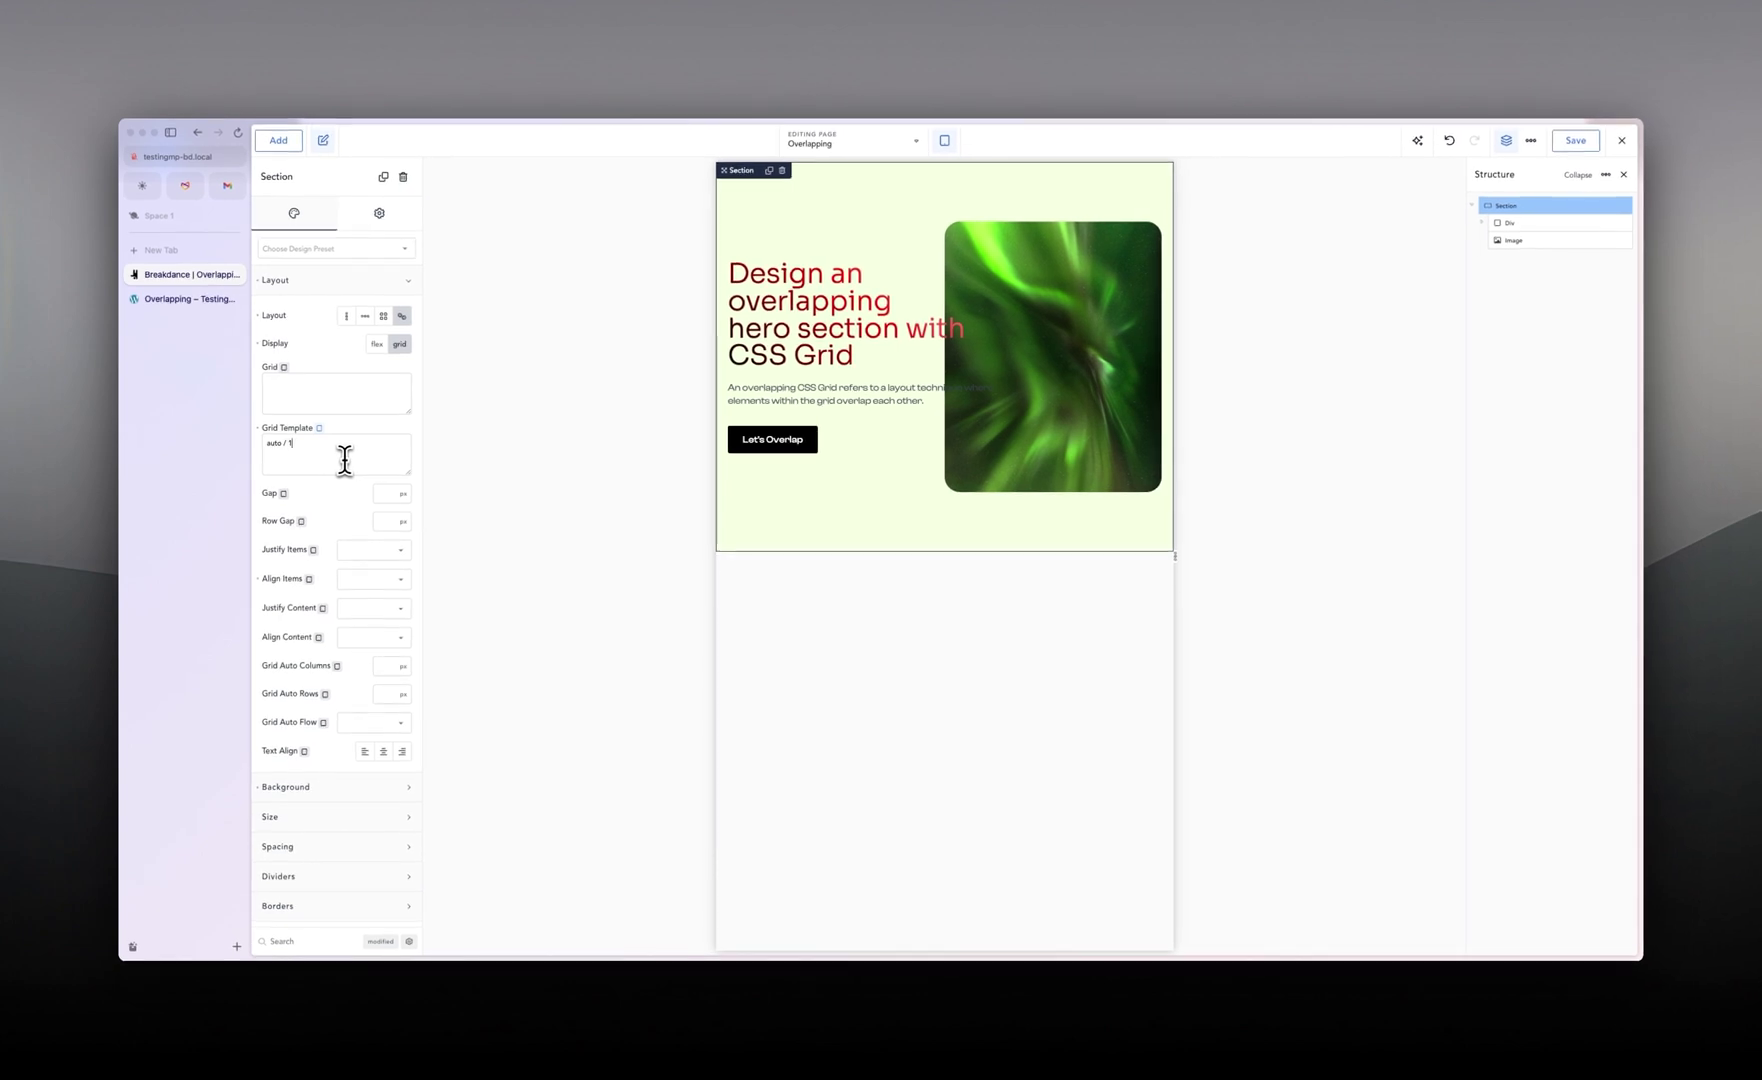
pyautogui.write(' 1fr')
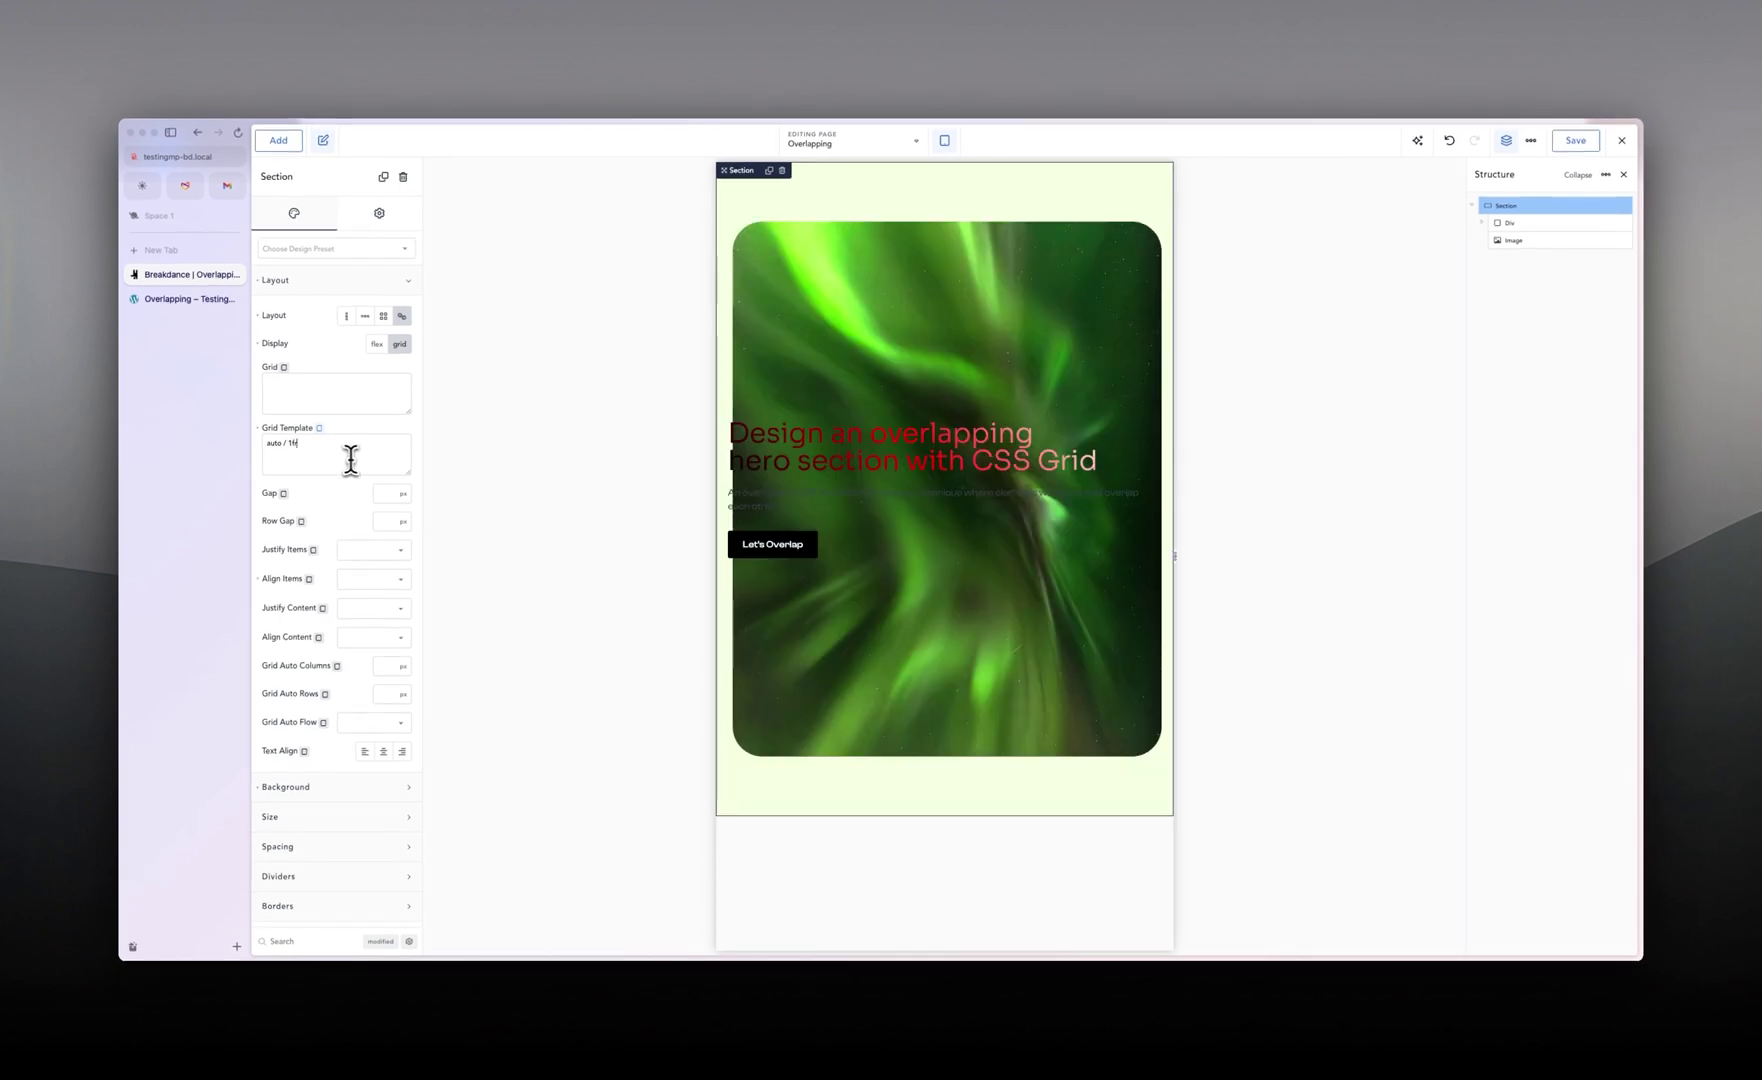
pyautogui.click(1584, 148)
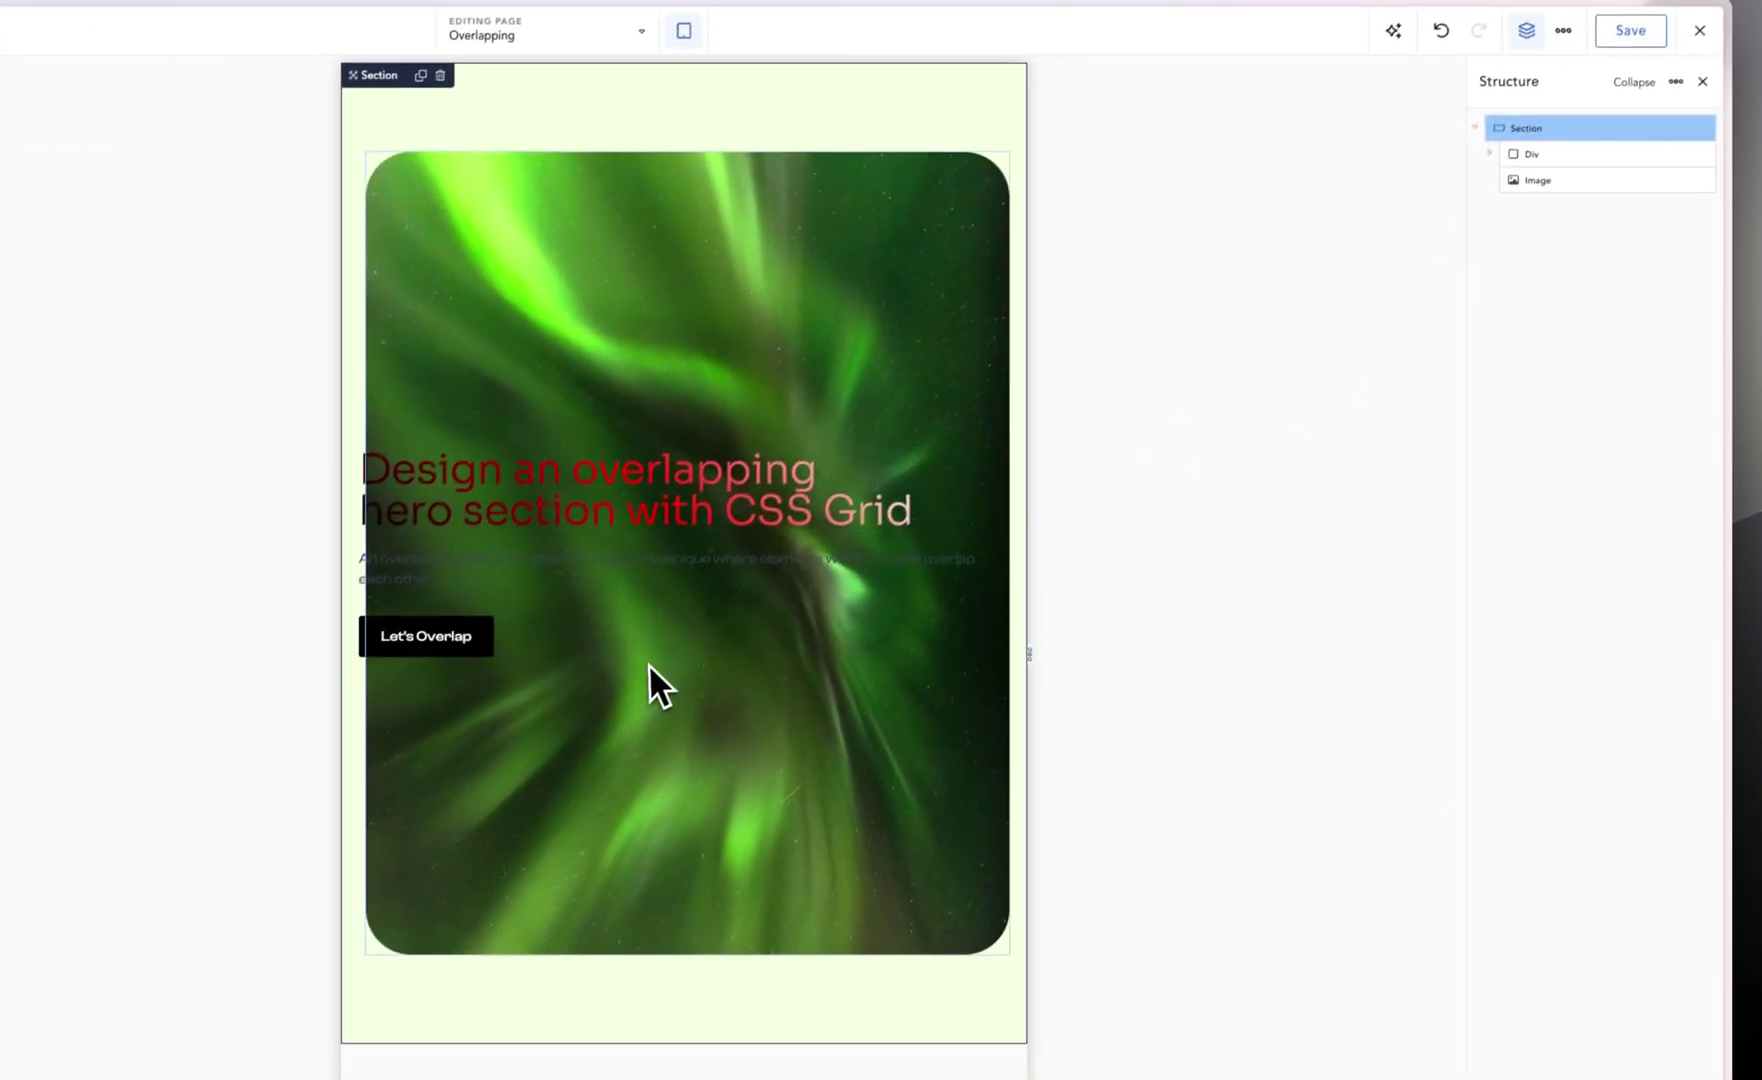
pyautogui.click(582, 766)
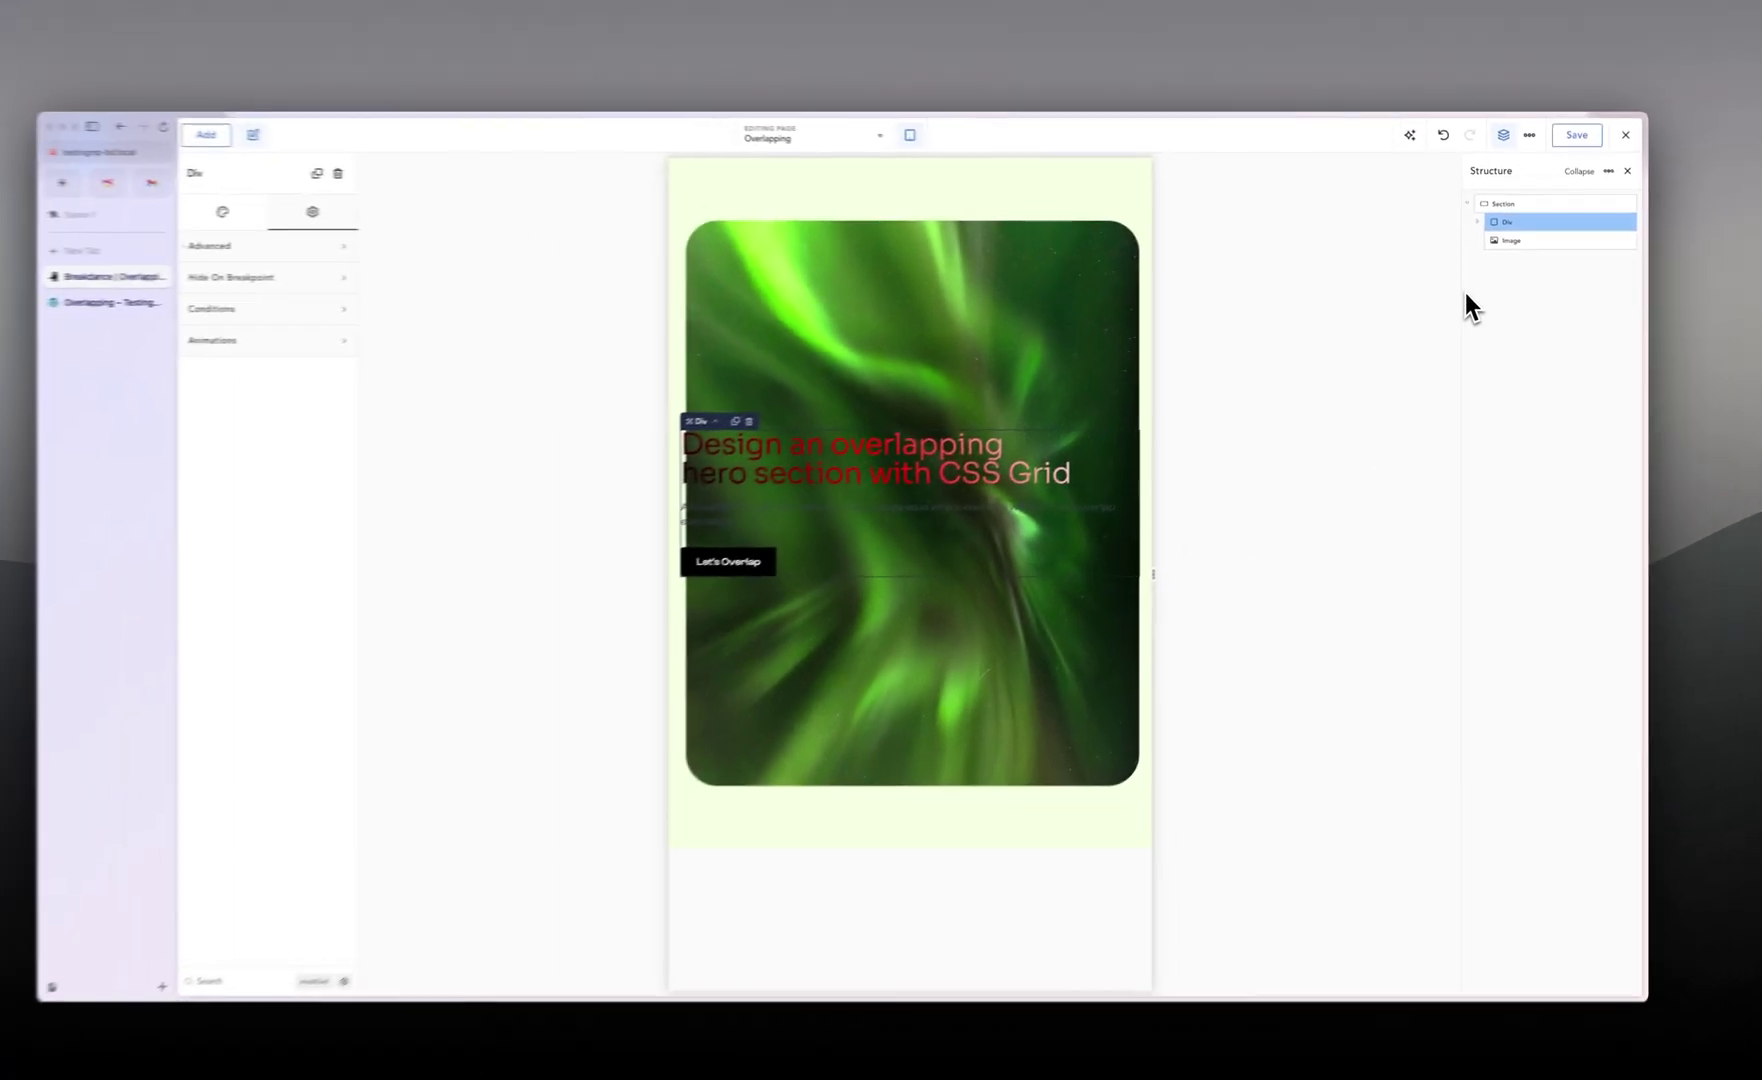
pyautogui.hotkey('shift', 'f')
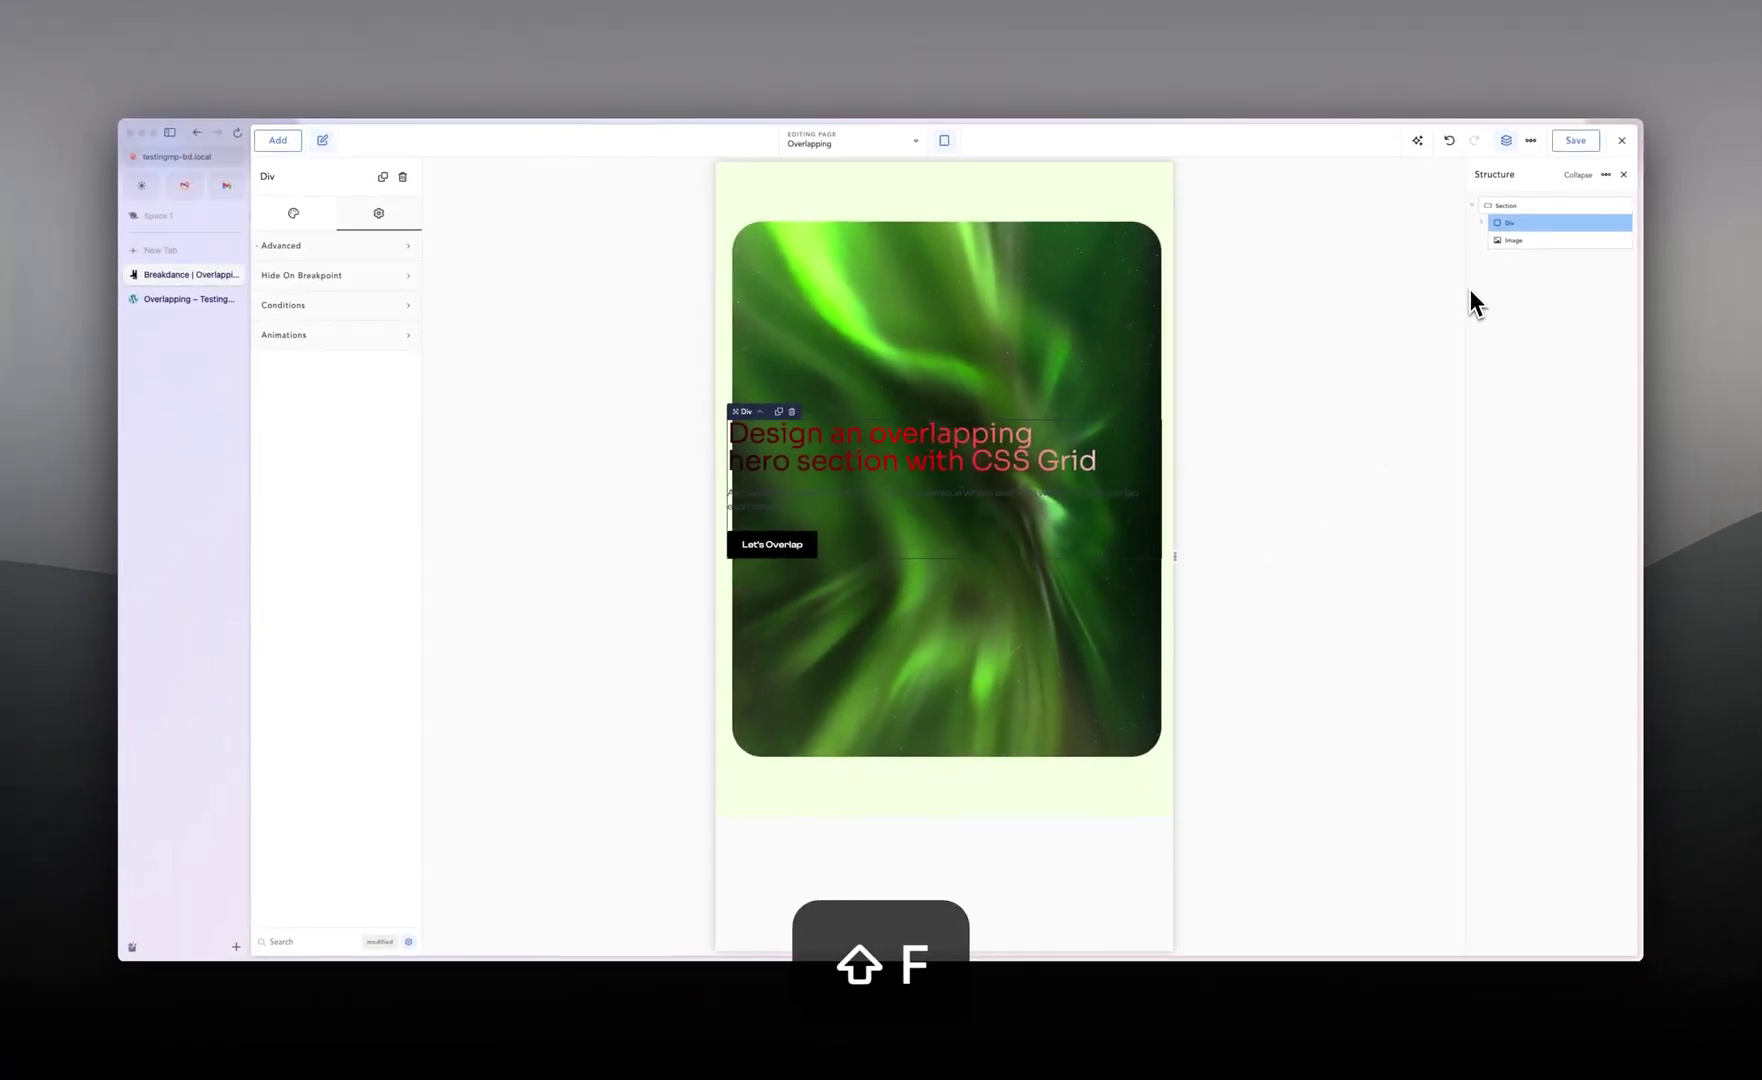
pyautogui.write('gri')
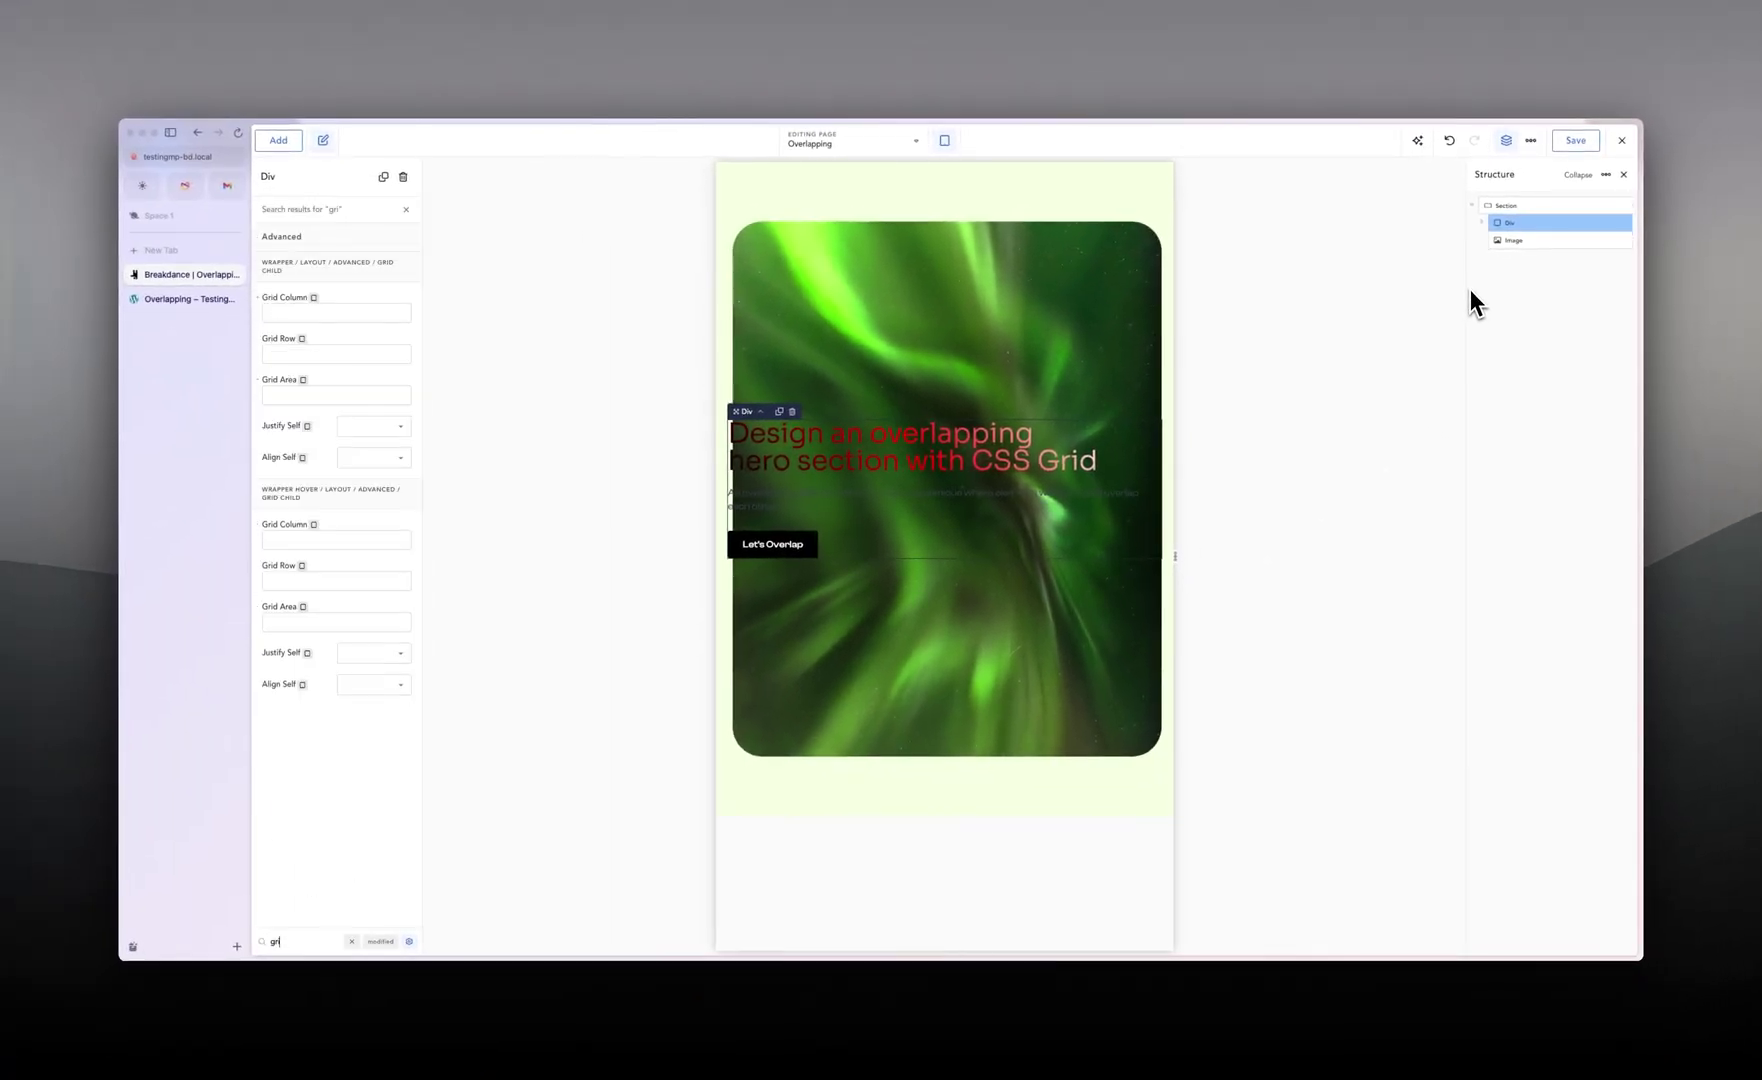
pyautogui.write('d')
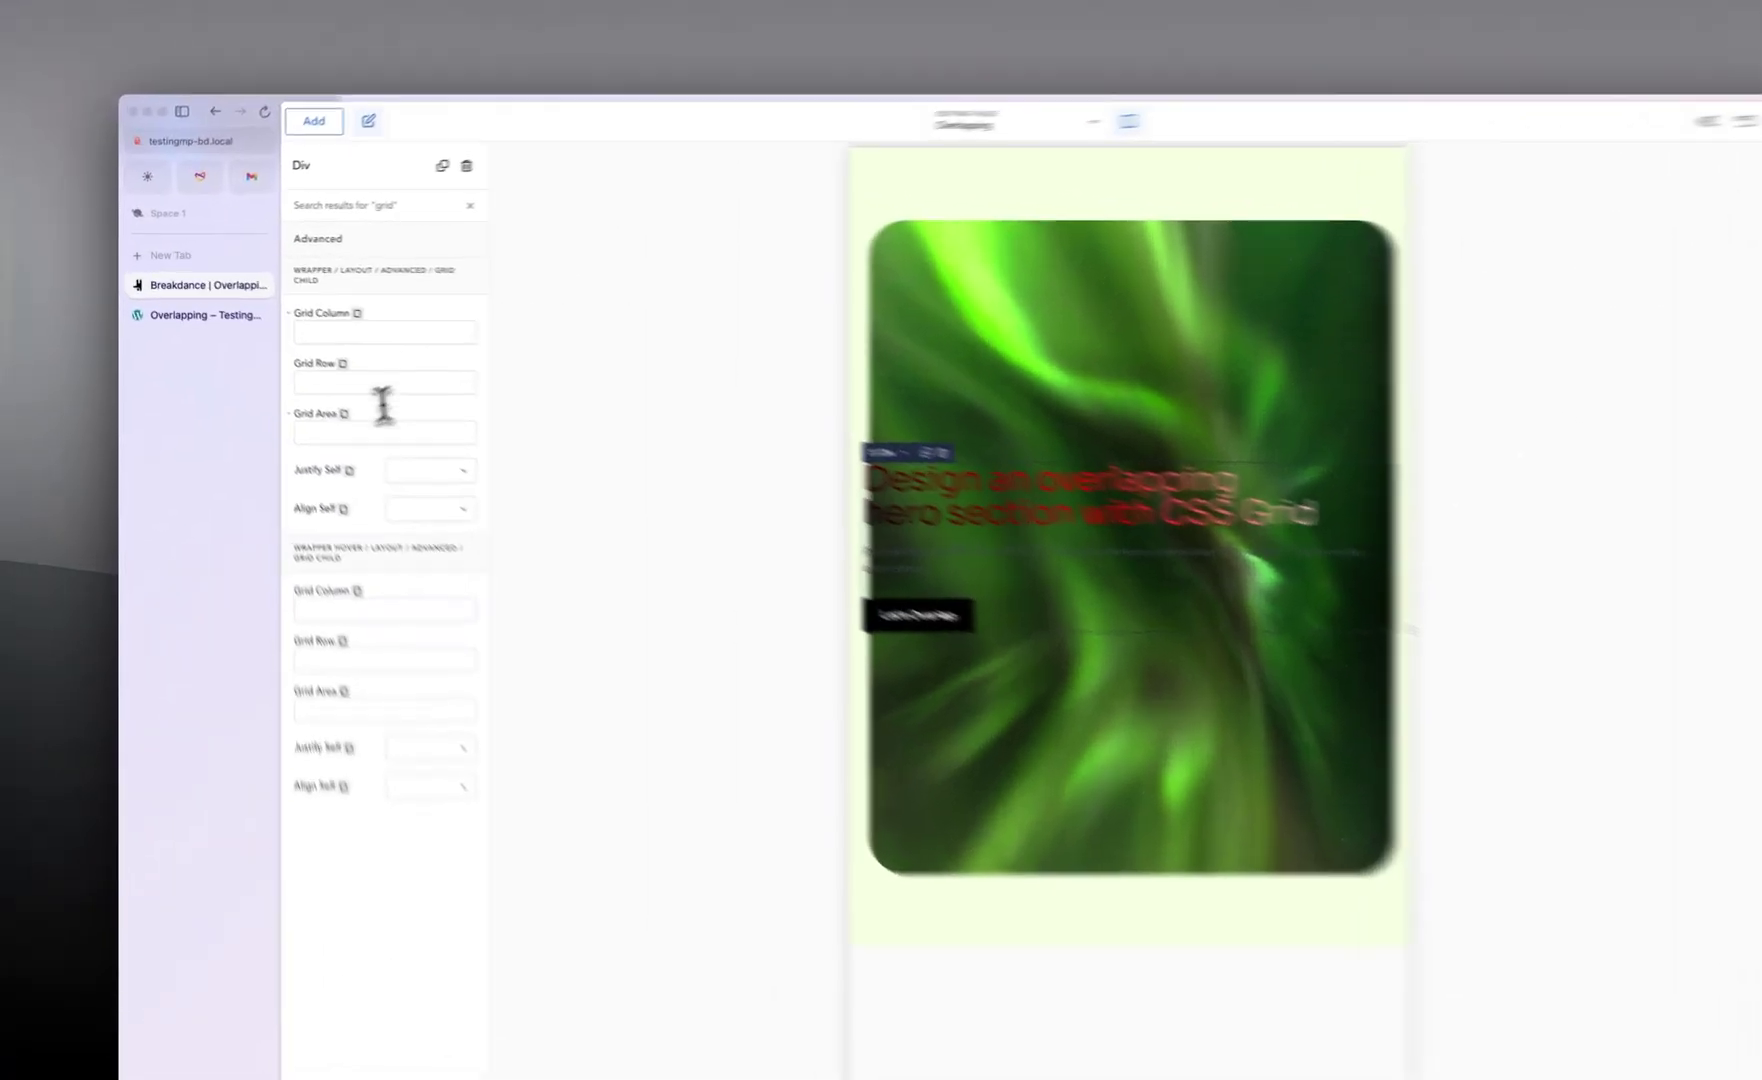
pyautogui.click(307, 398)
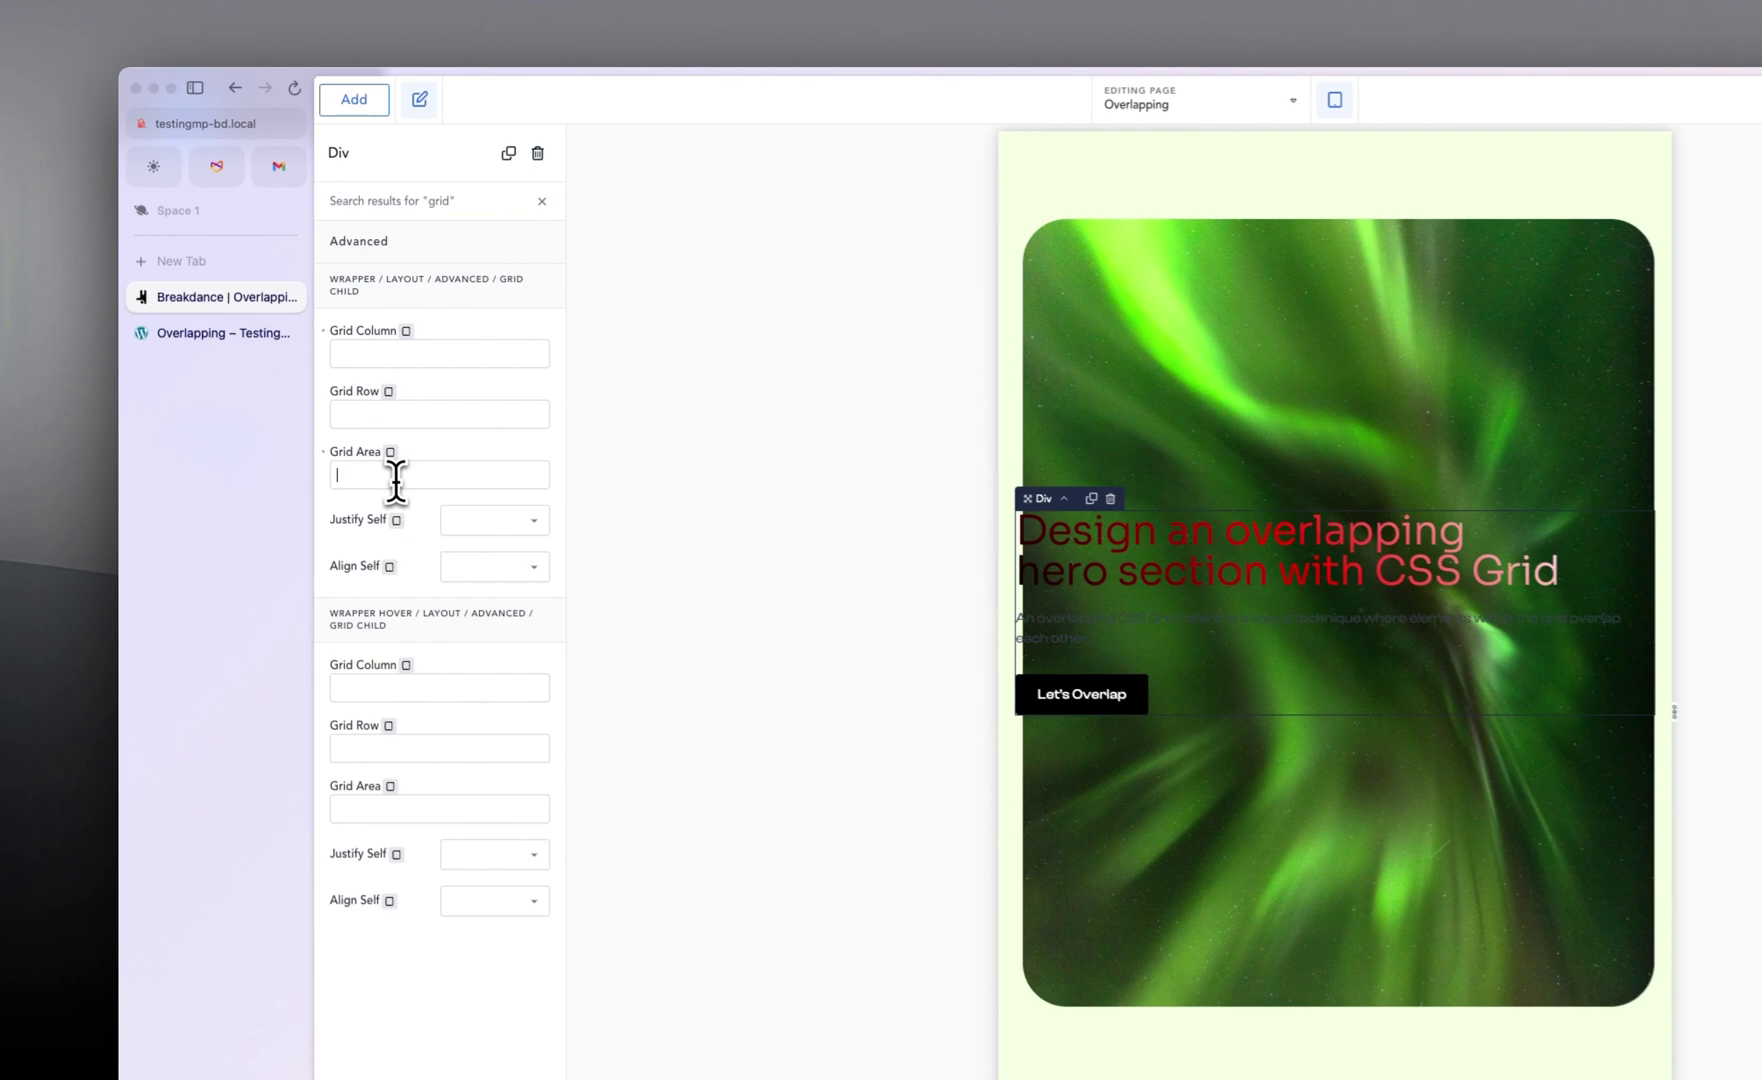
pyautogui.write('1')
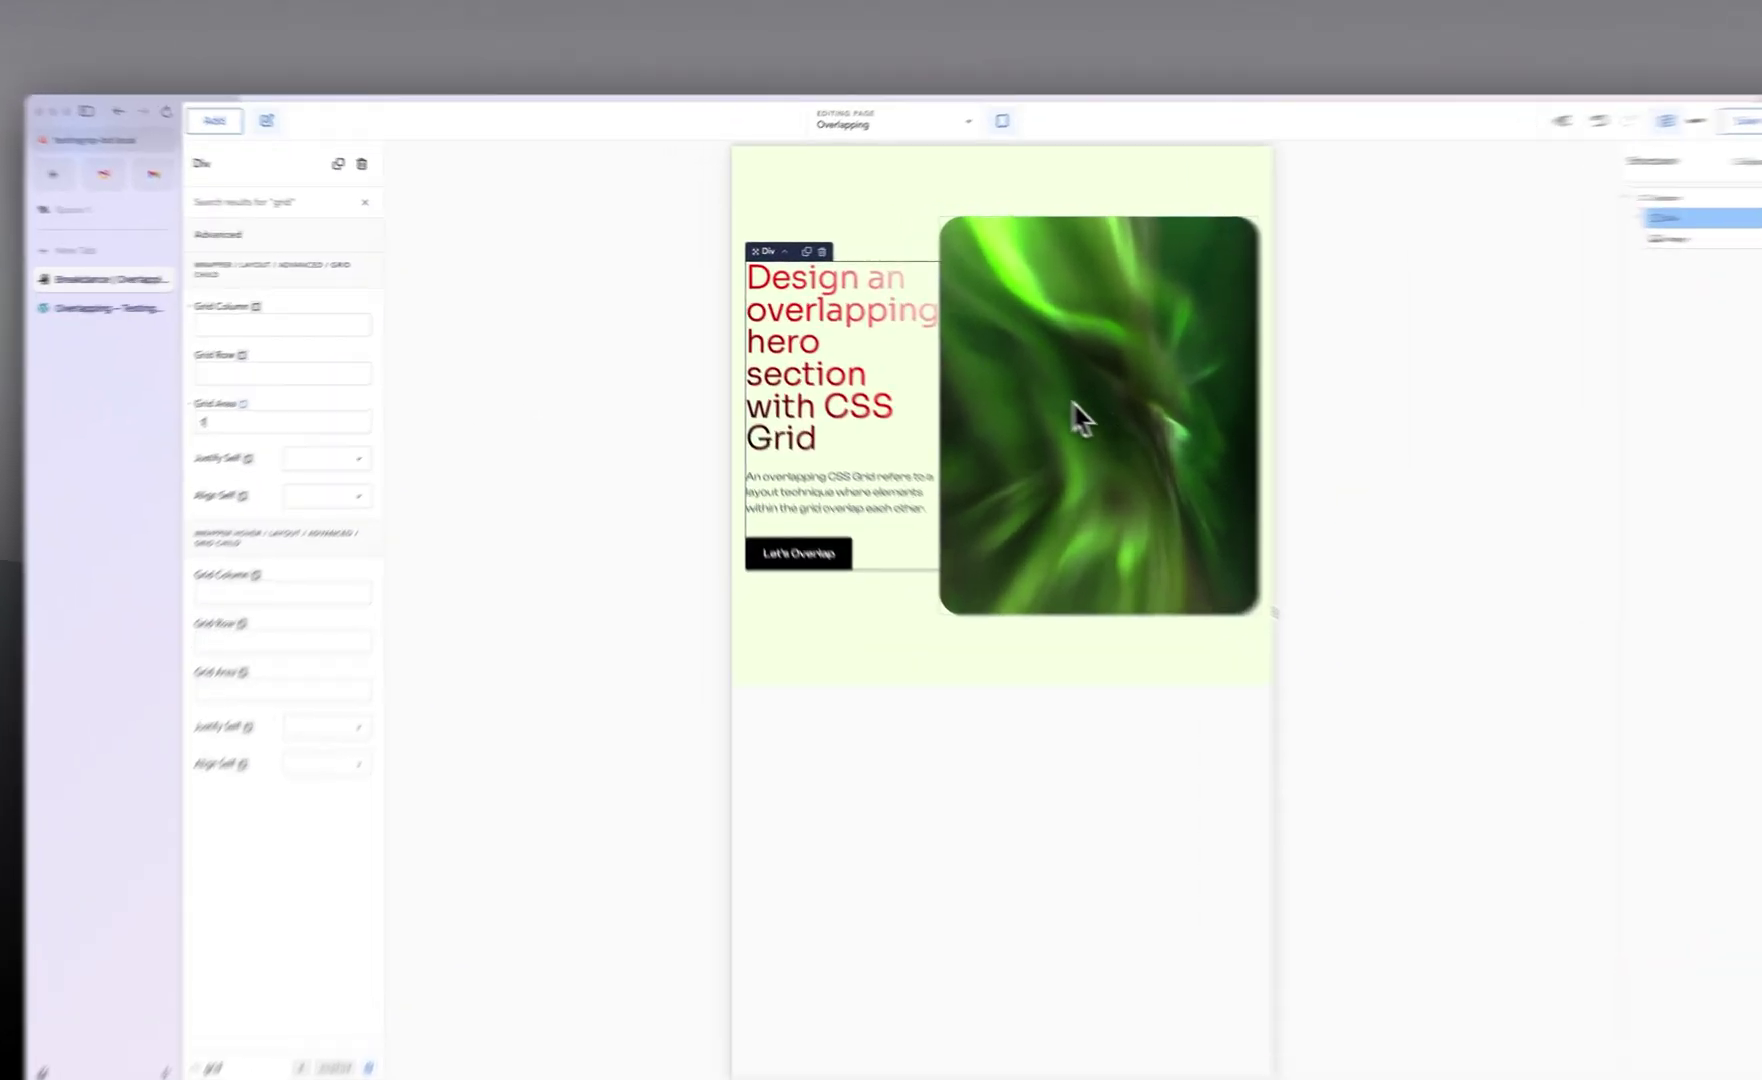
# Put the image in tablet Grid Area 2 and give the Section a 40 px row gap.
pyautogui.click(1002, 385)
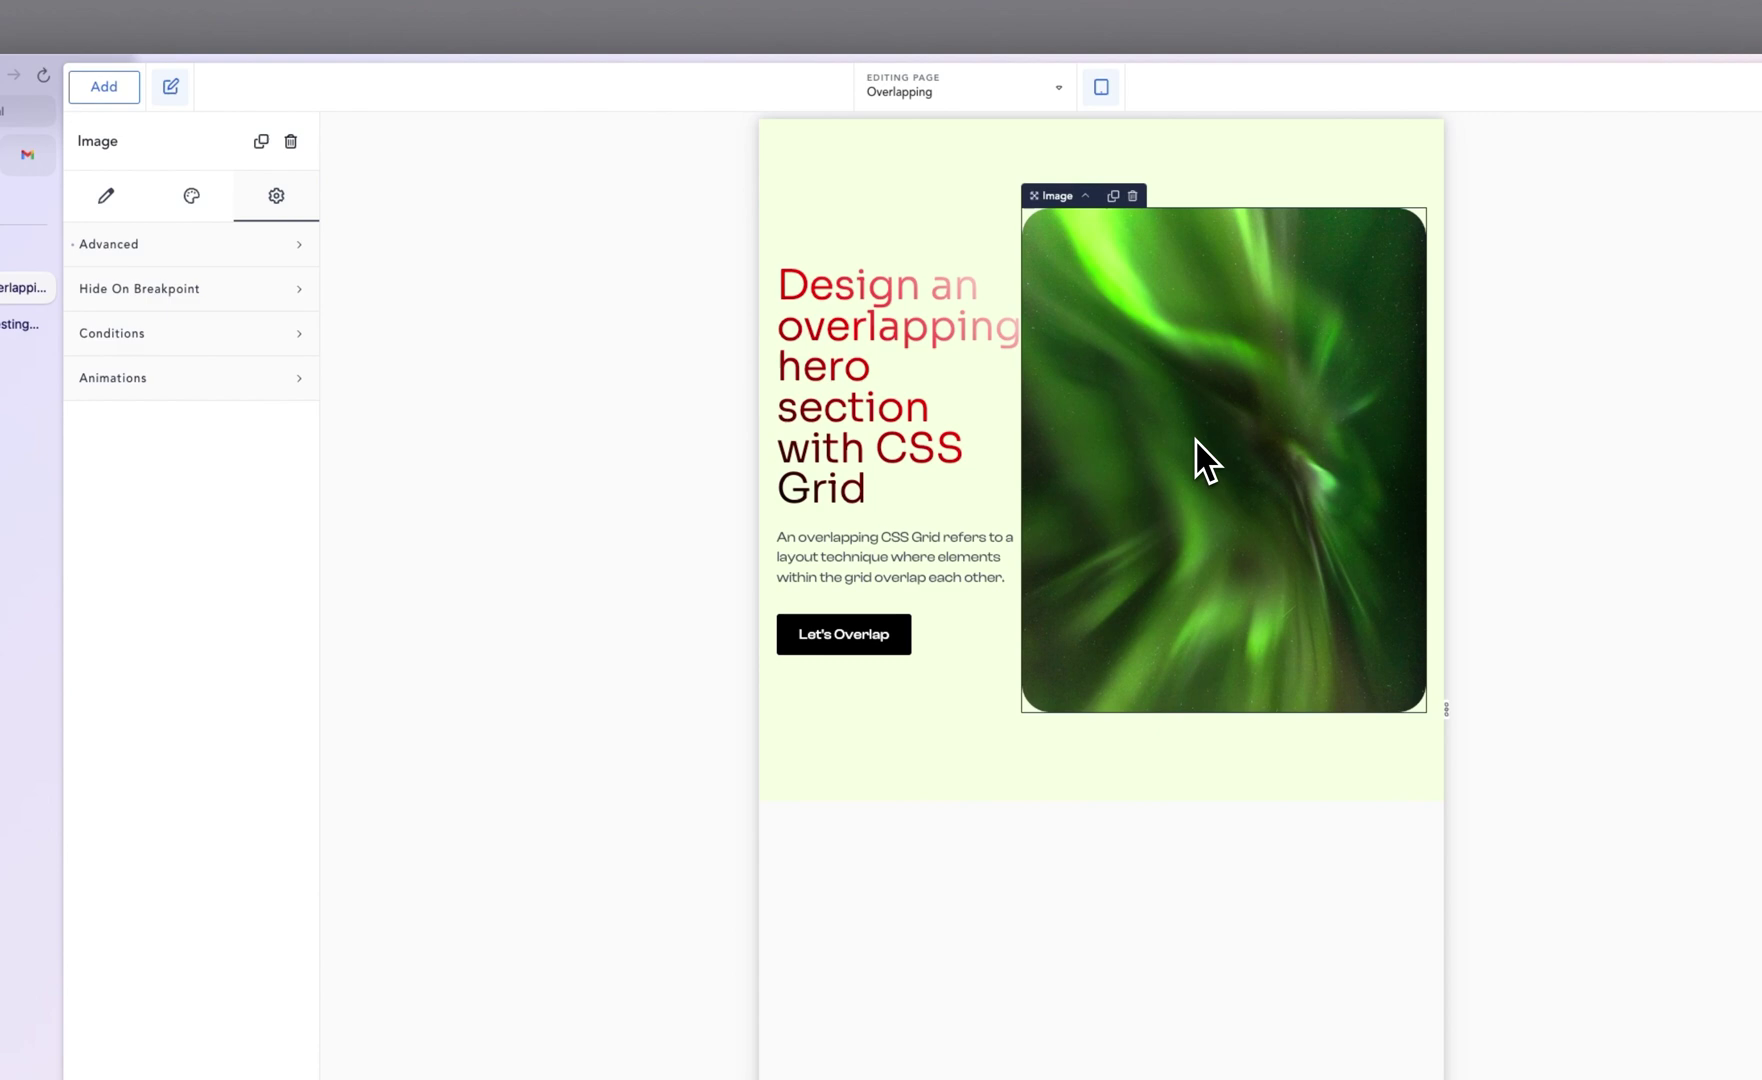
pyautogui.write('grid')
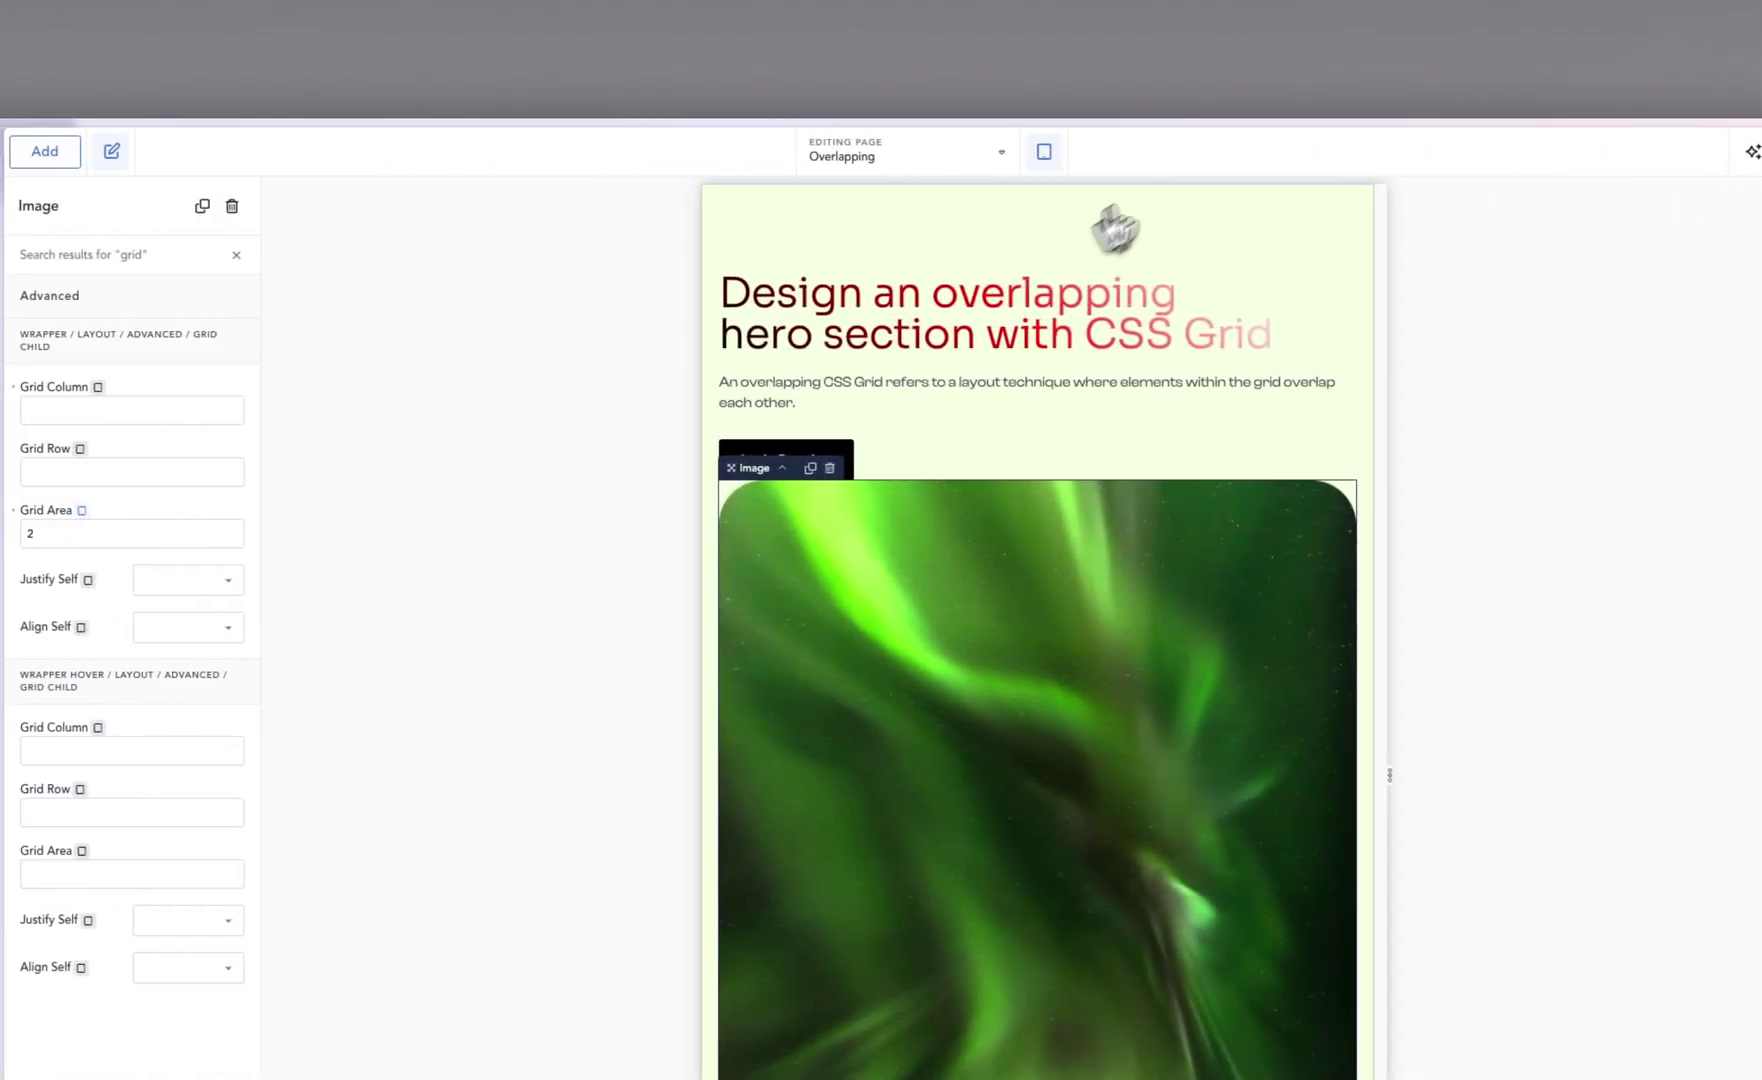
pyautogui.click(897, 260)
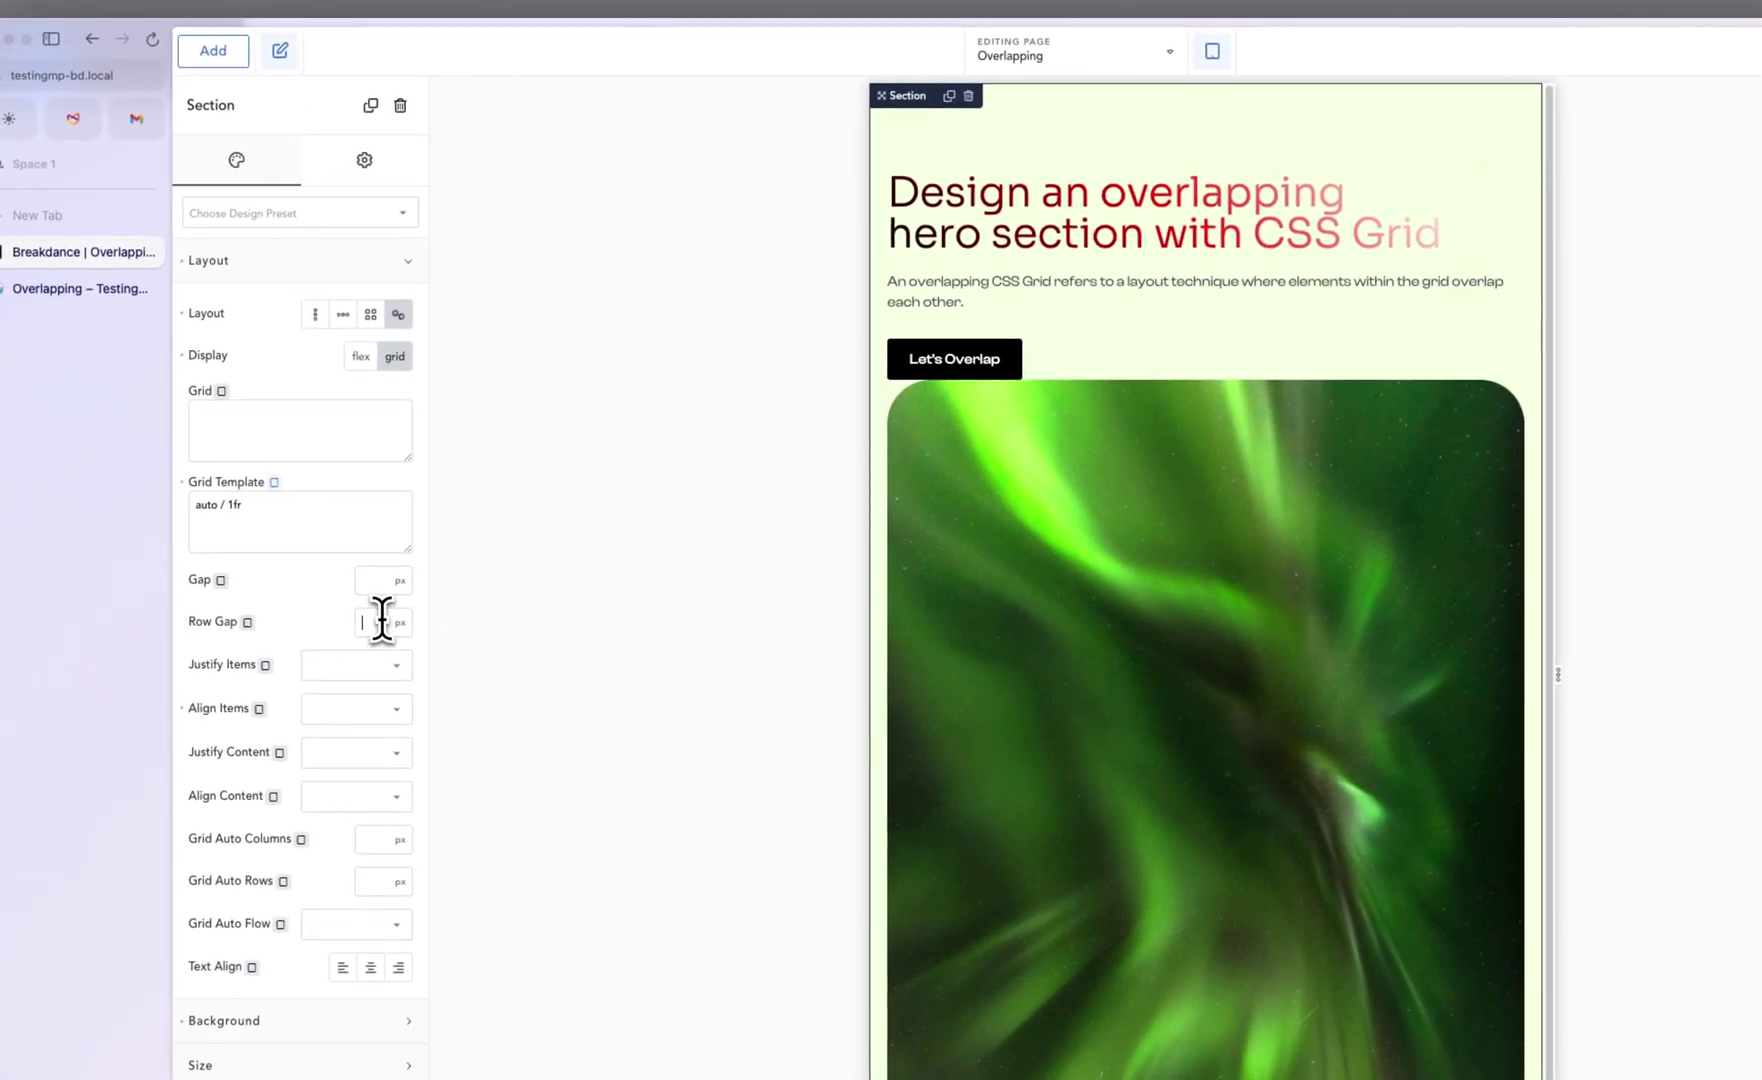
pyautogui.click(352, 640)
pyautogui.write('40')
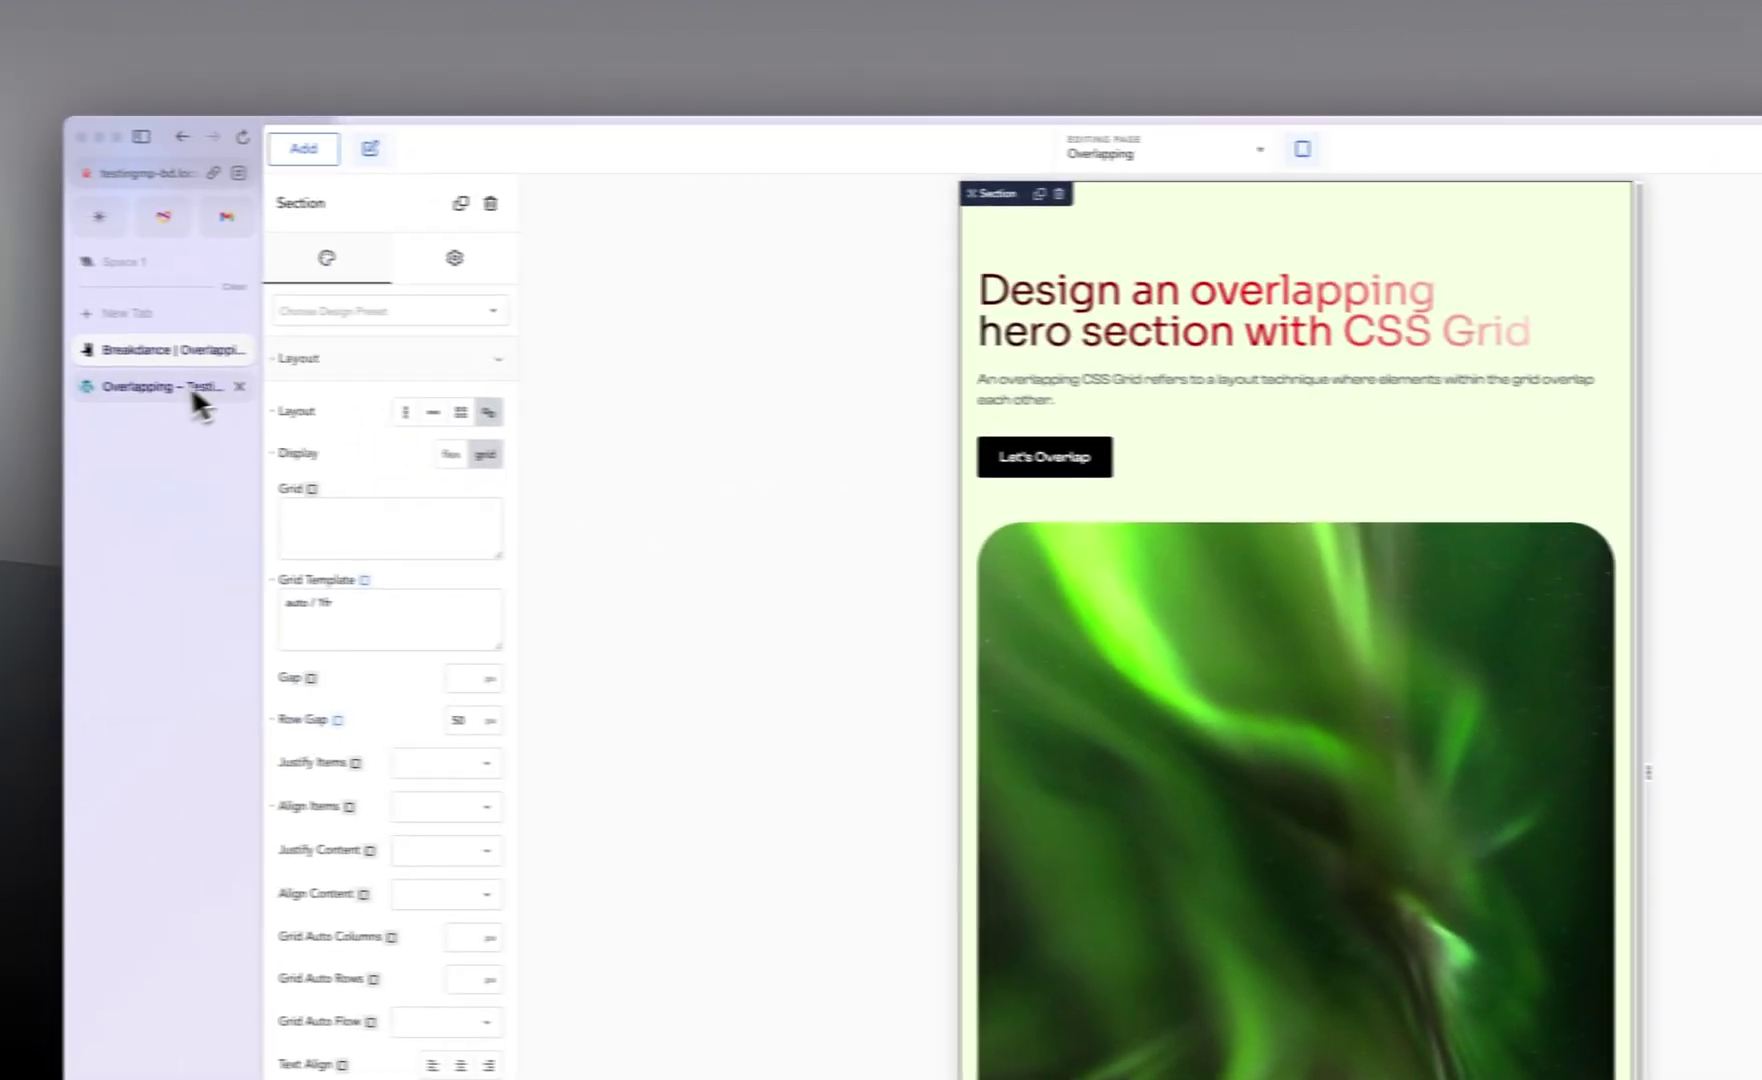
# Reload the live page, view it at 768 px tablet width, then return to the editor.
pyautogui.click(197, 395)
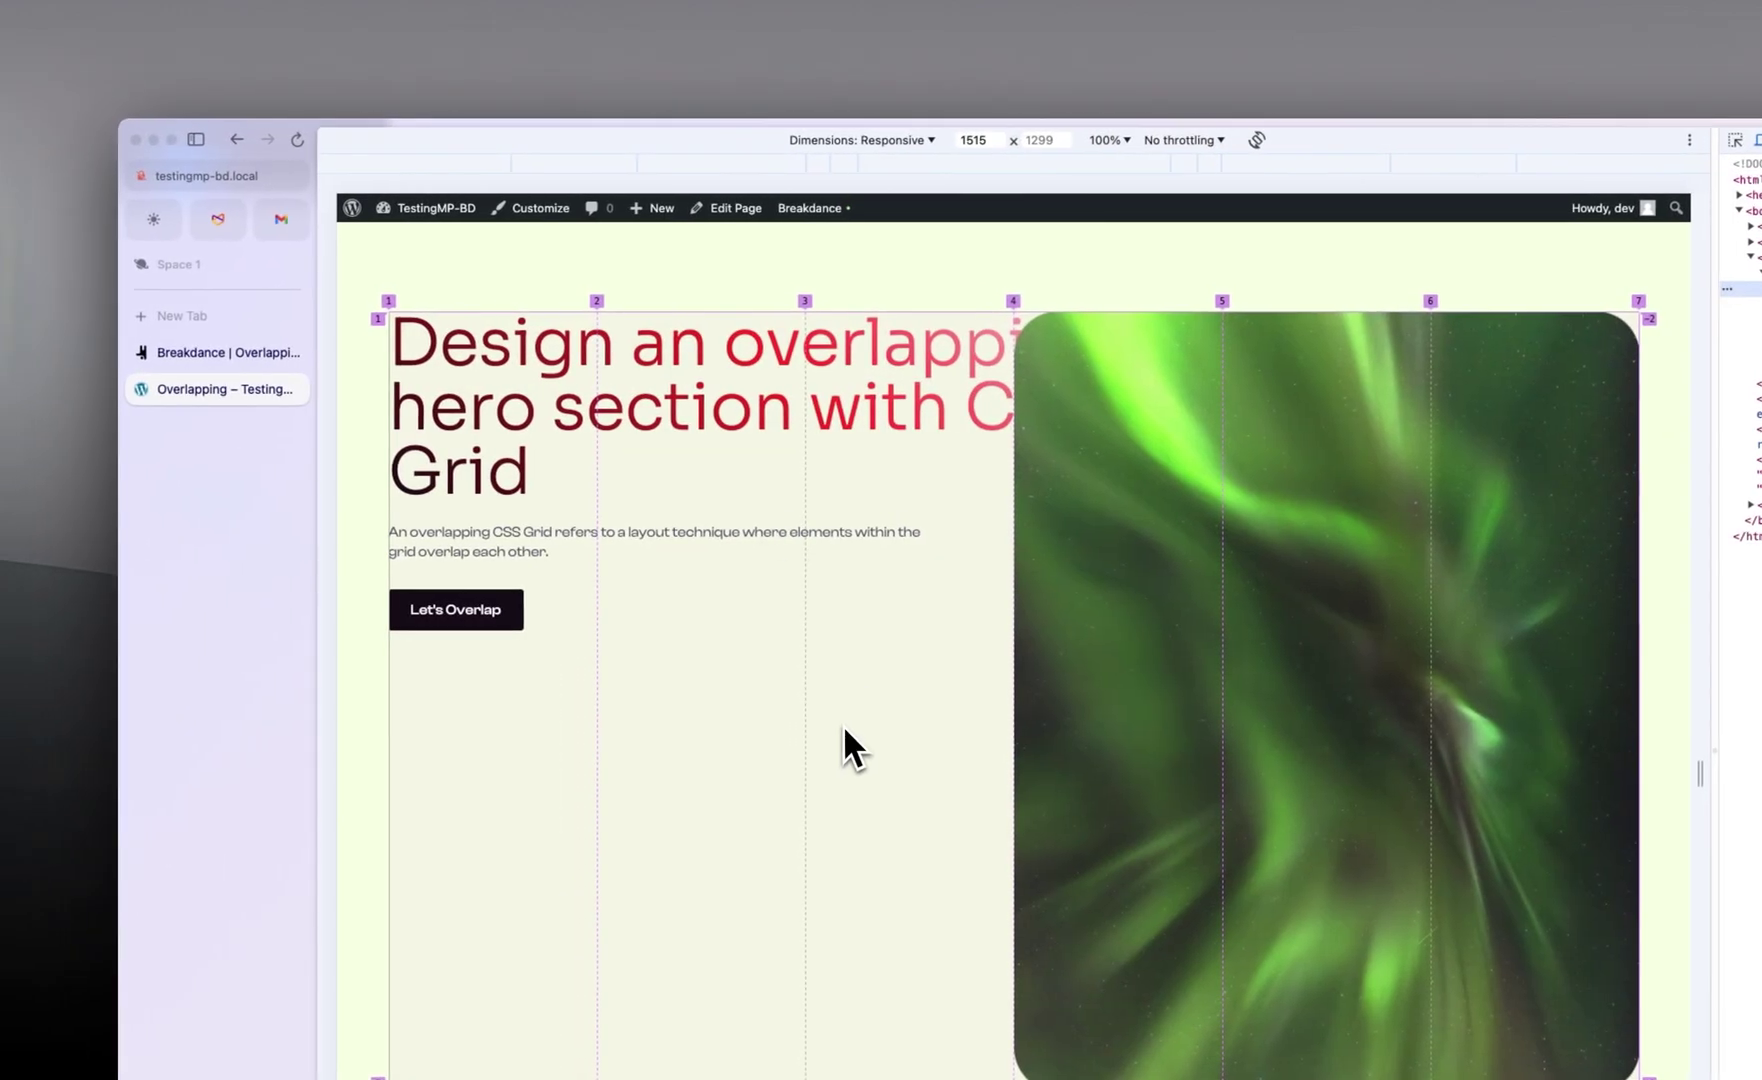
pyautogui.press('super+r')
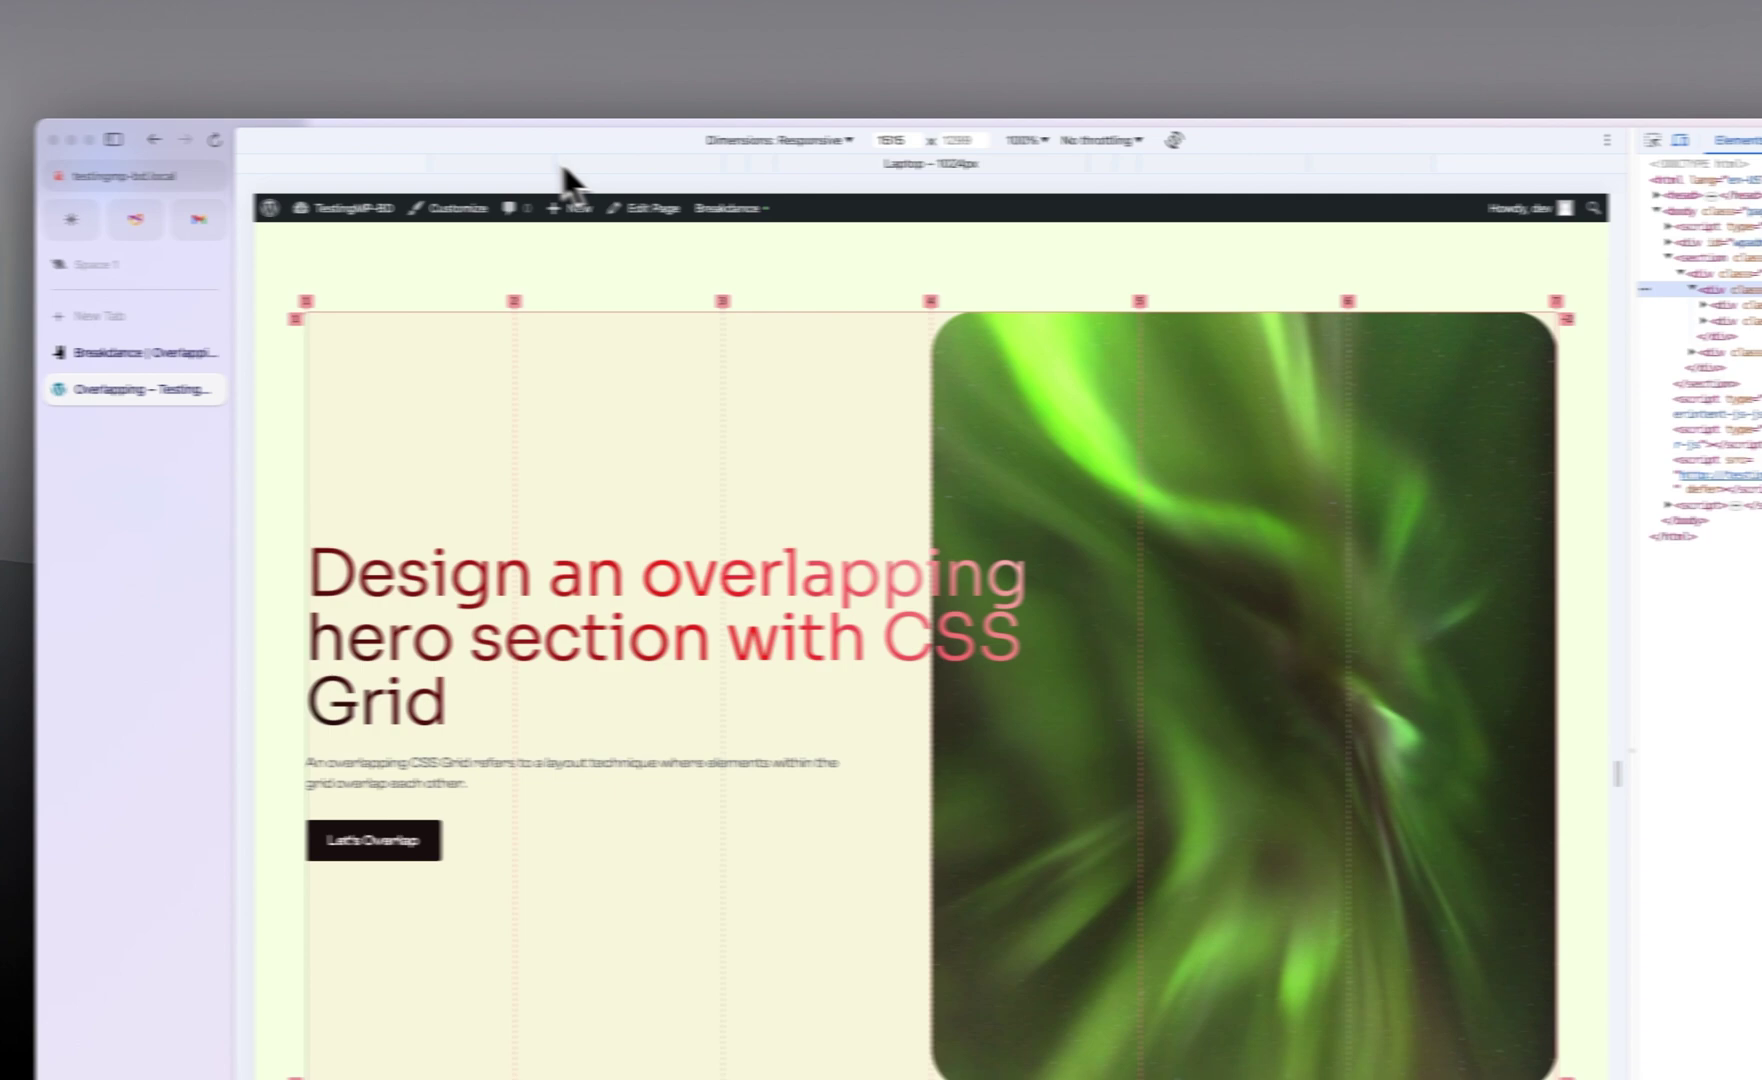
pyautogui.click(601, 160)
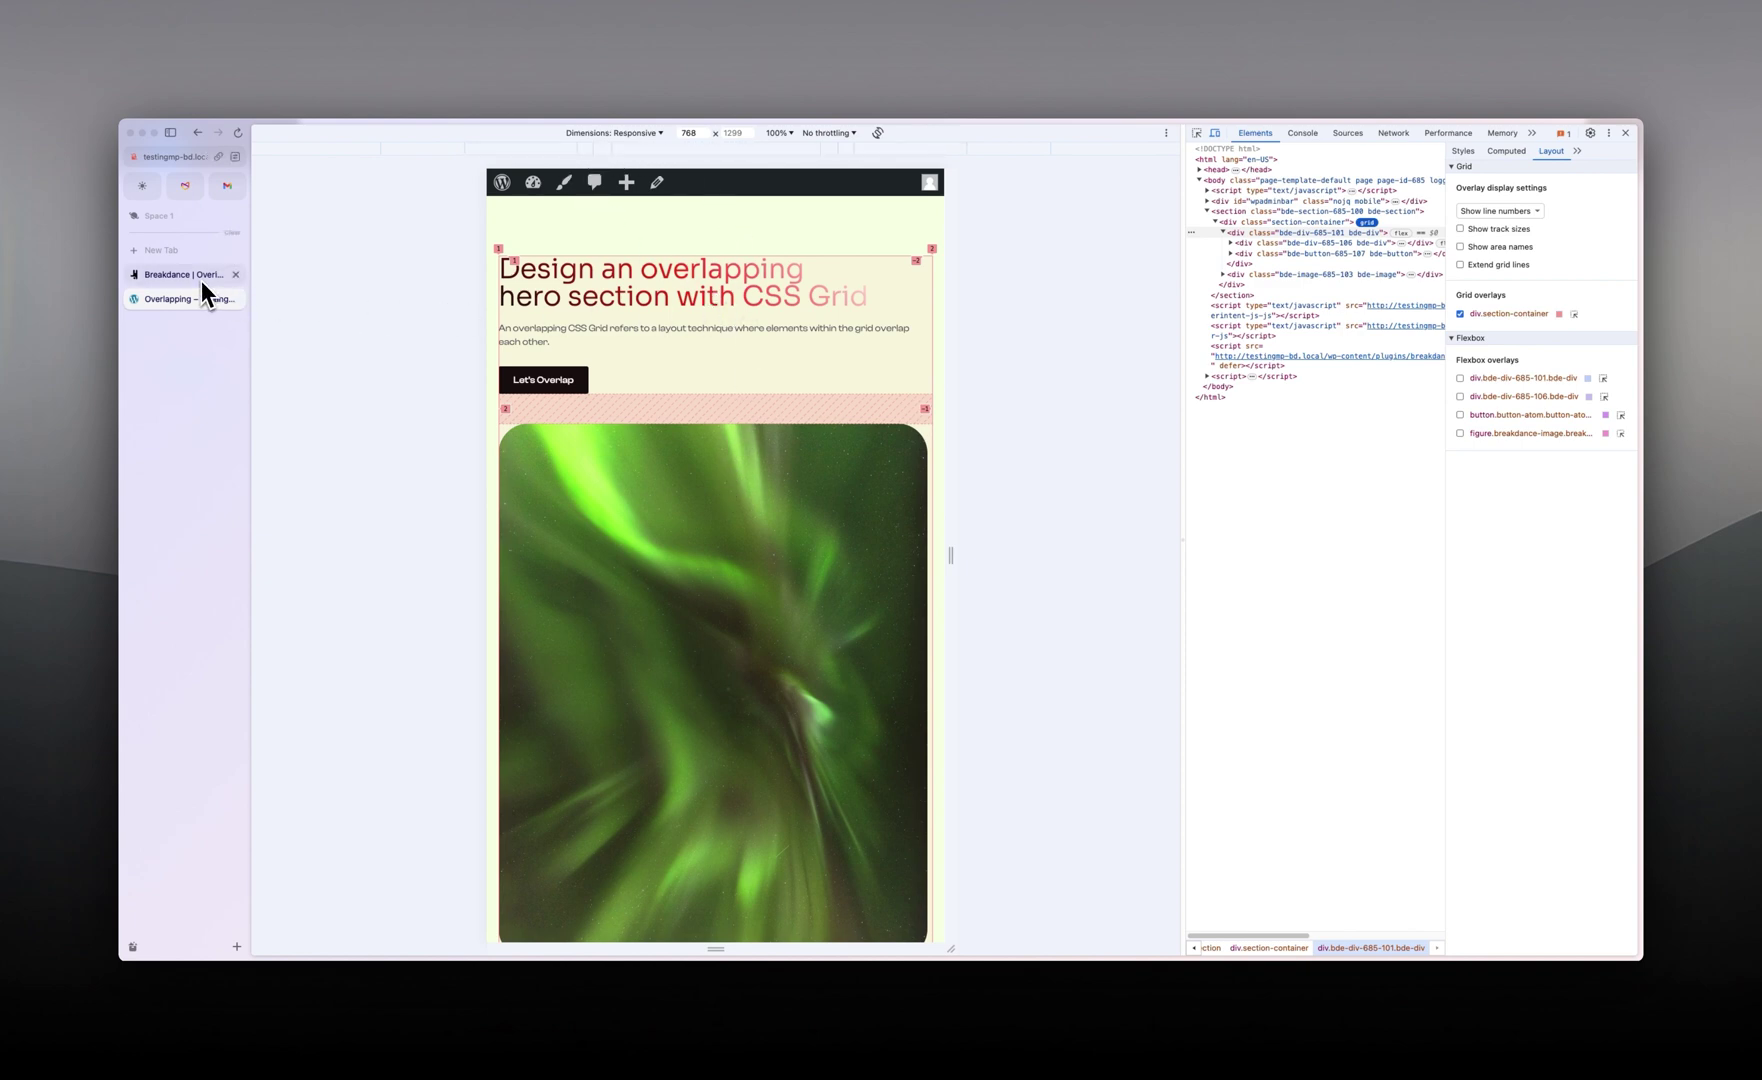
pyautogui.click(170, 274)
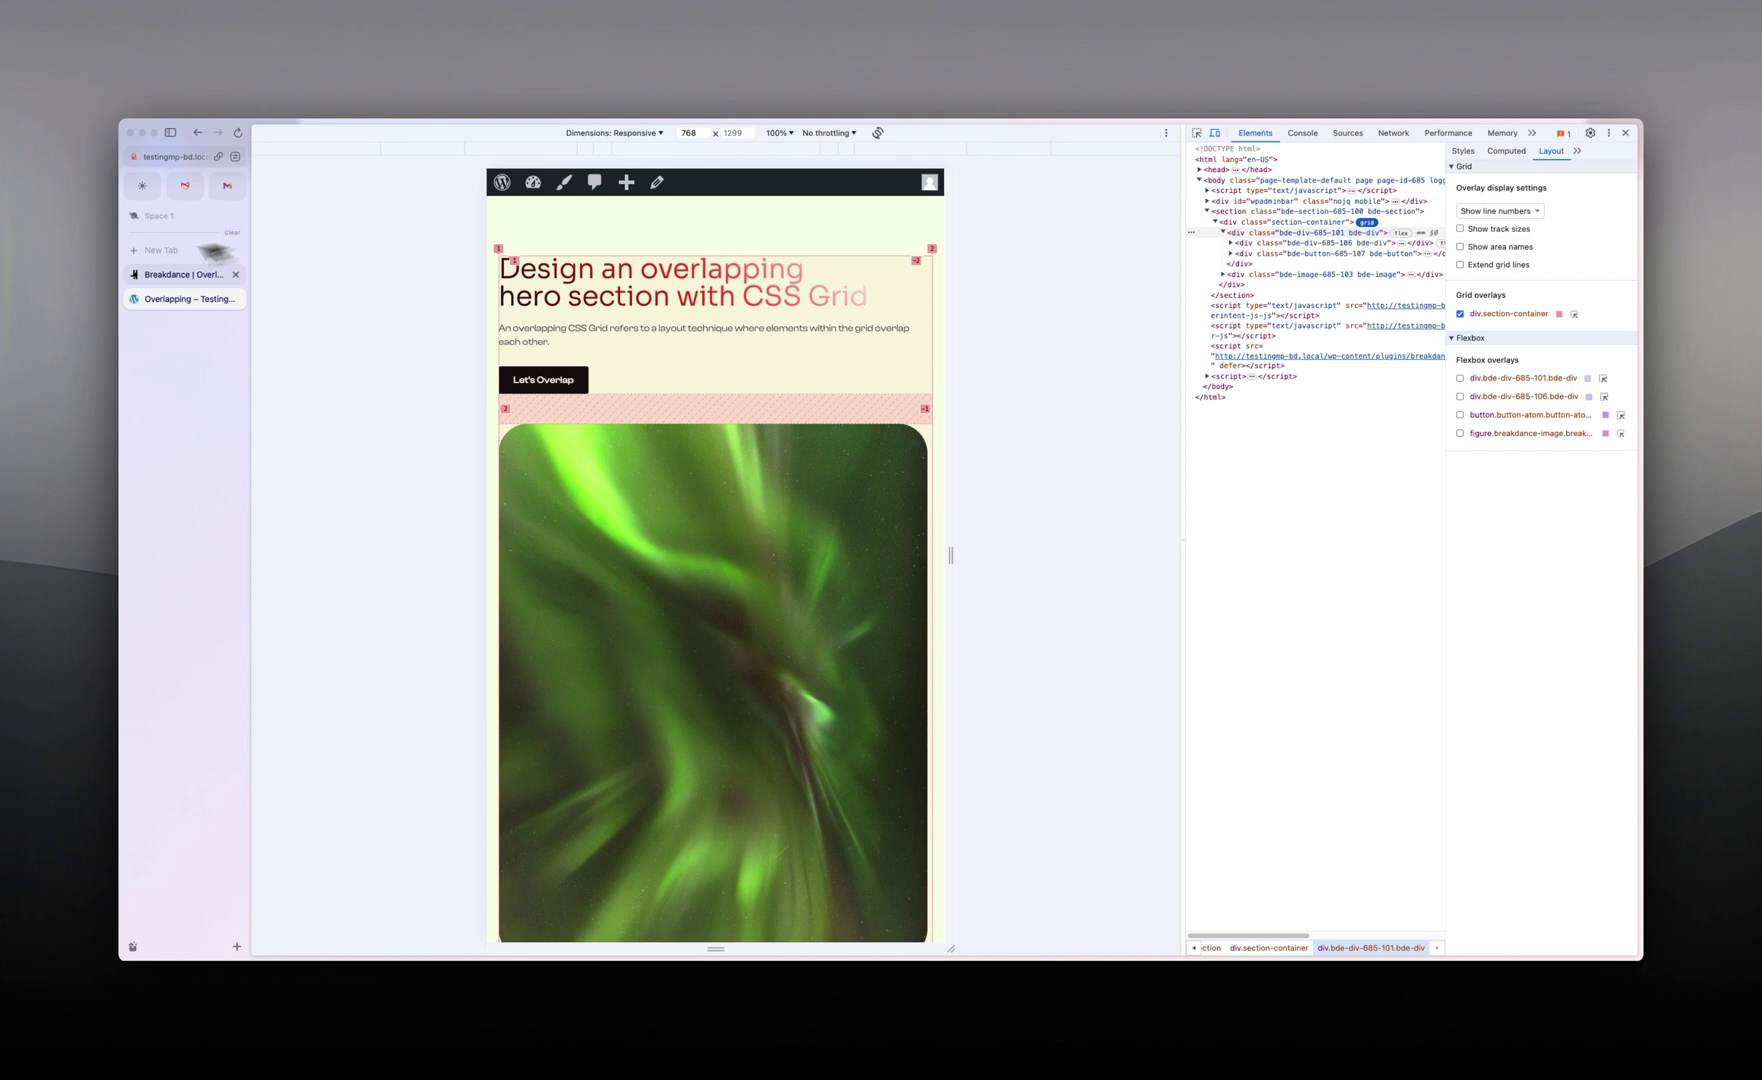